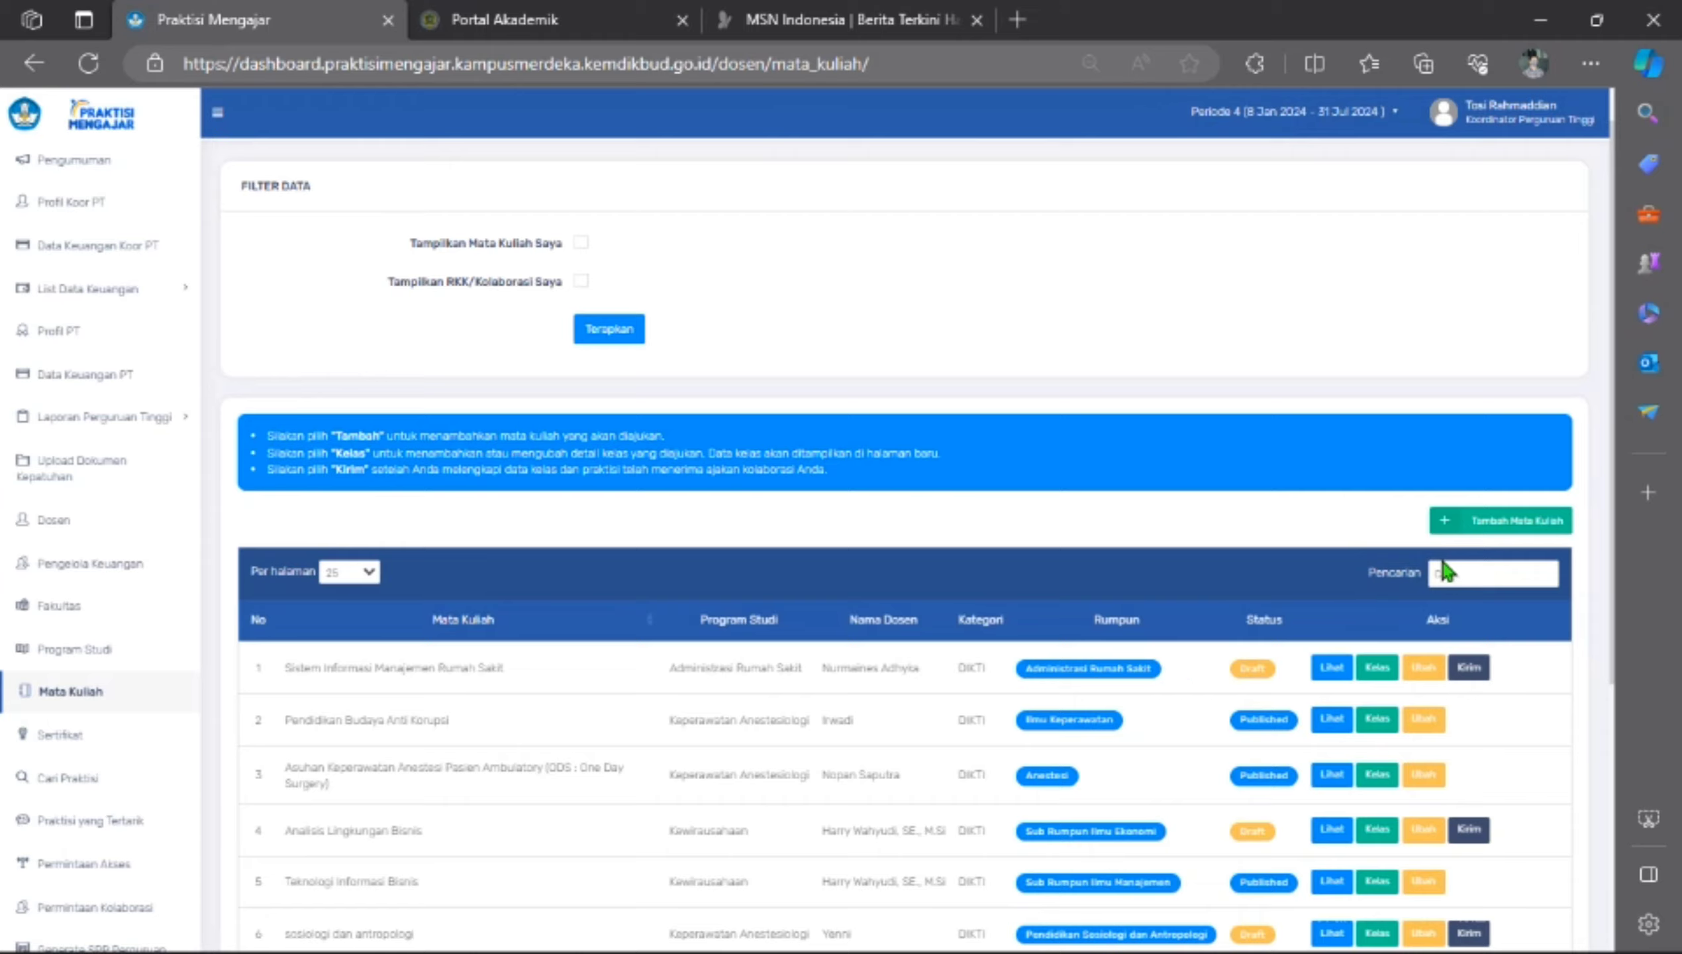
Start a new course entry named Manajemen Risiko Rumah Sakit with 3 SKS.
{"action": "left_click", "coordinate": [1496, 529]}
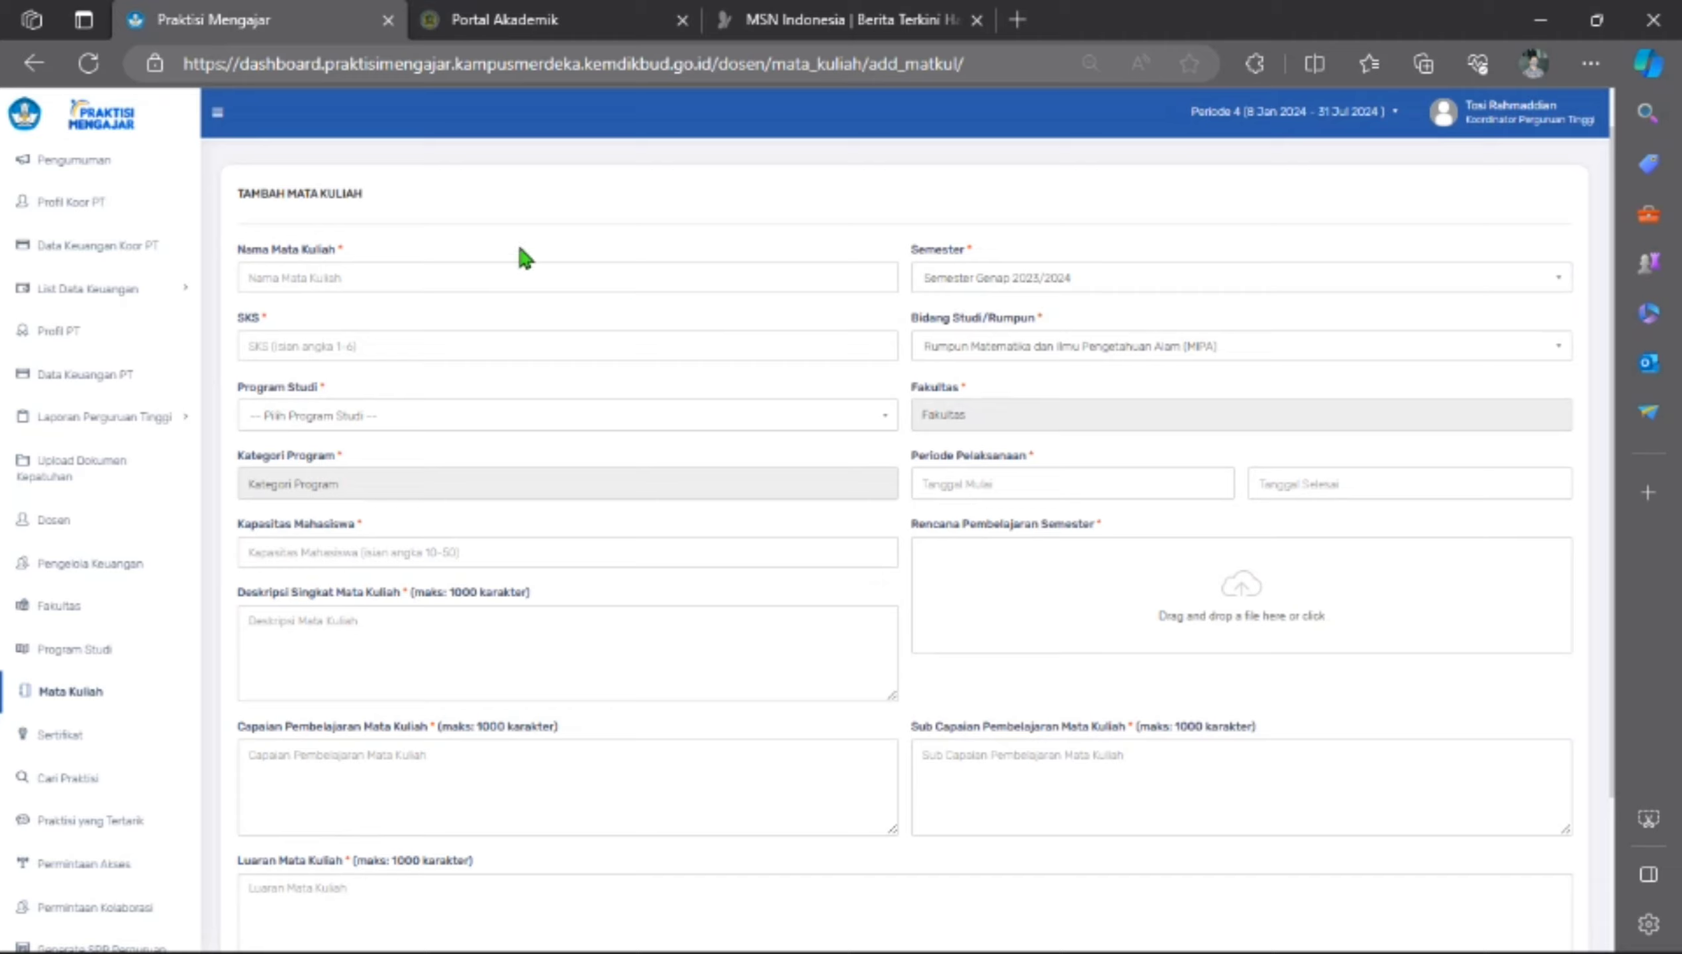
{"action": "left_click", "coordinate": [520, 277]}
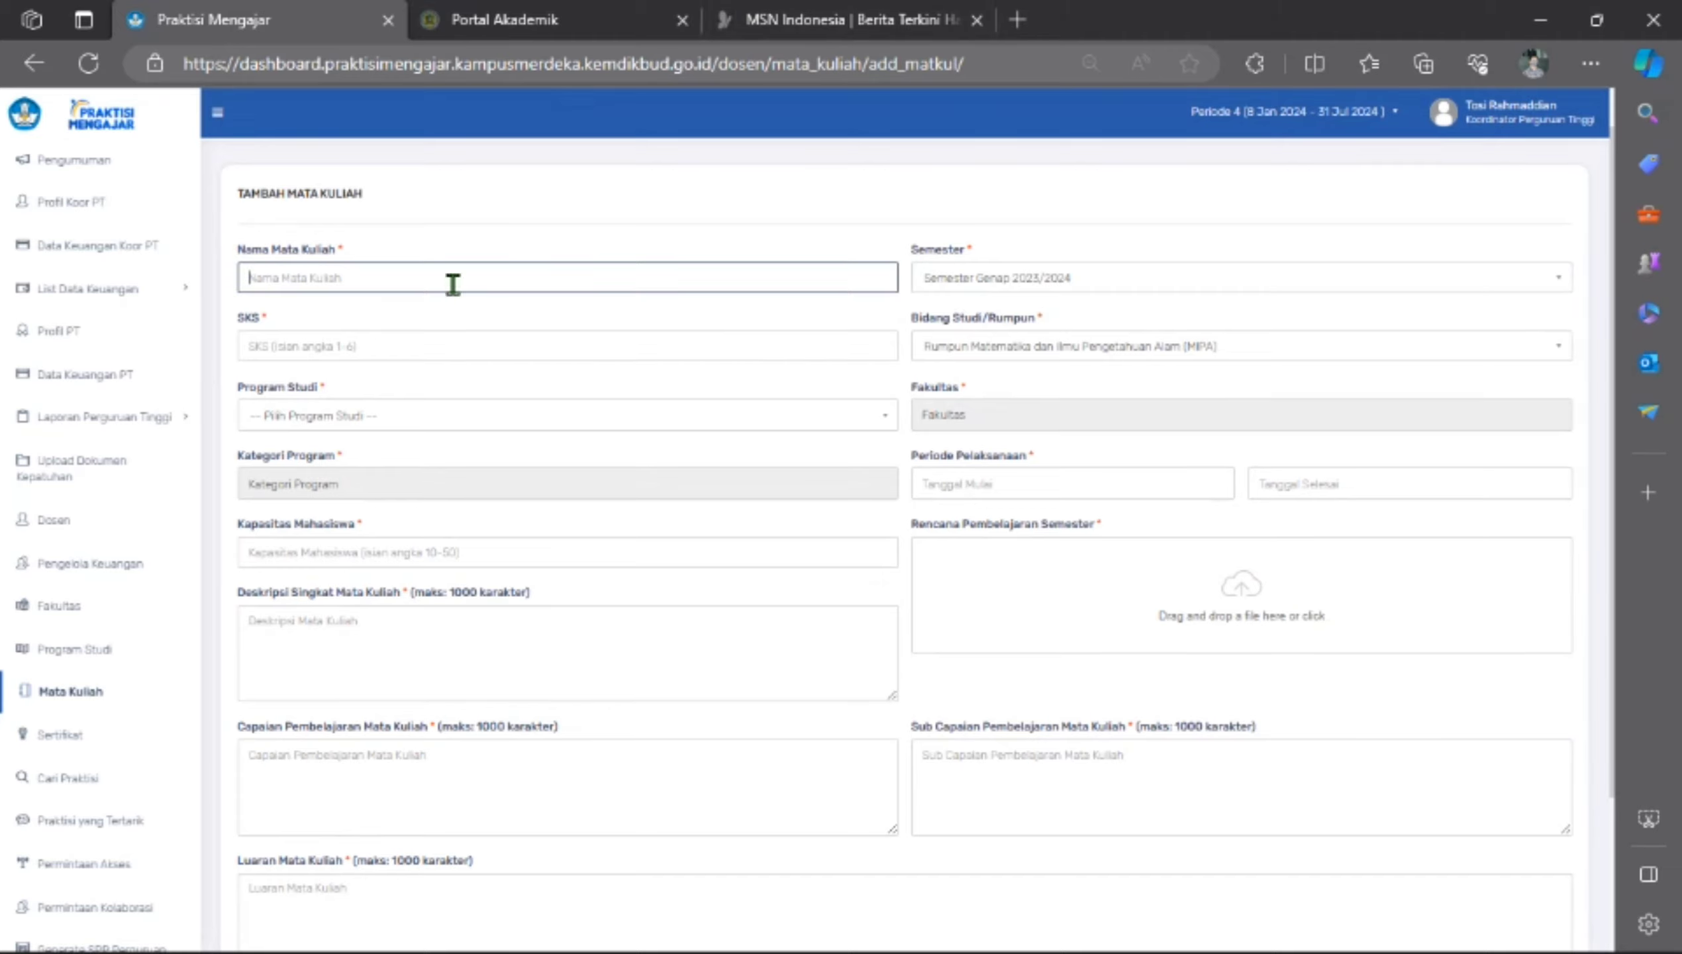
{"action": "type", "text": "Mandjemen Risko Rumah Sakit"}
{"action": "left_click", "coordinate": [436, 345]}
{"action": "type", "text": "3"}
Assign the course to the Administrasi Rumah Sakit (S1) study program and set its student capacity to 37.
{"action": "left_click", "coordinate": [435, 418]}
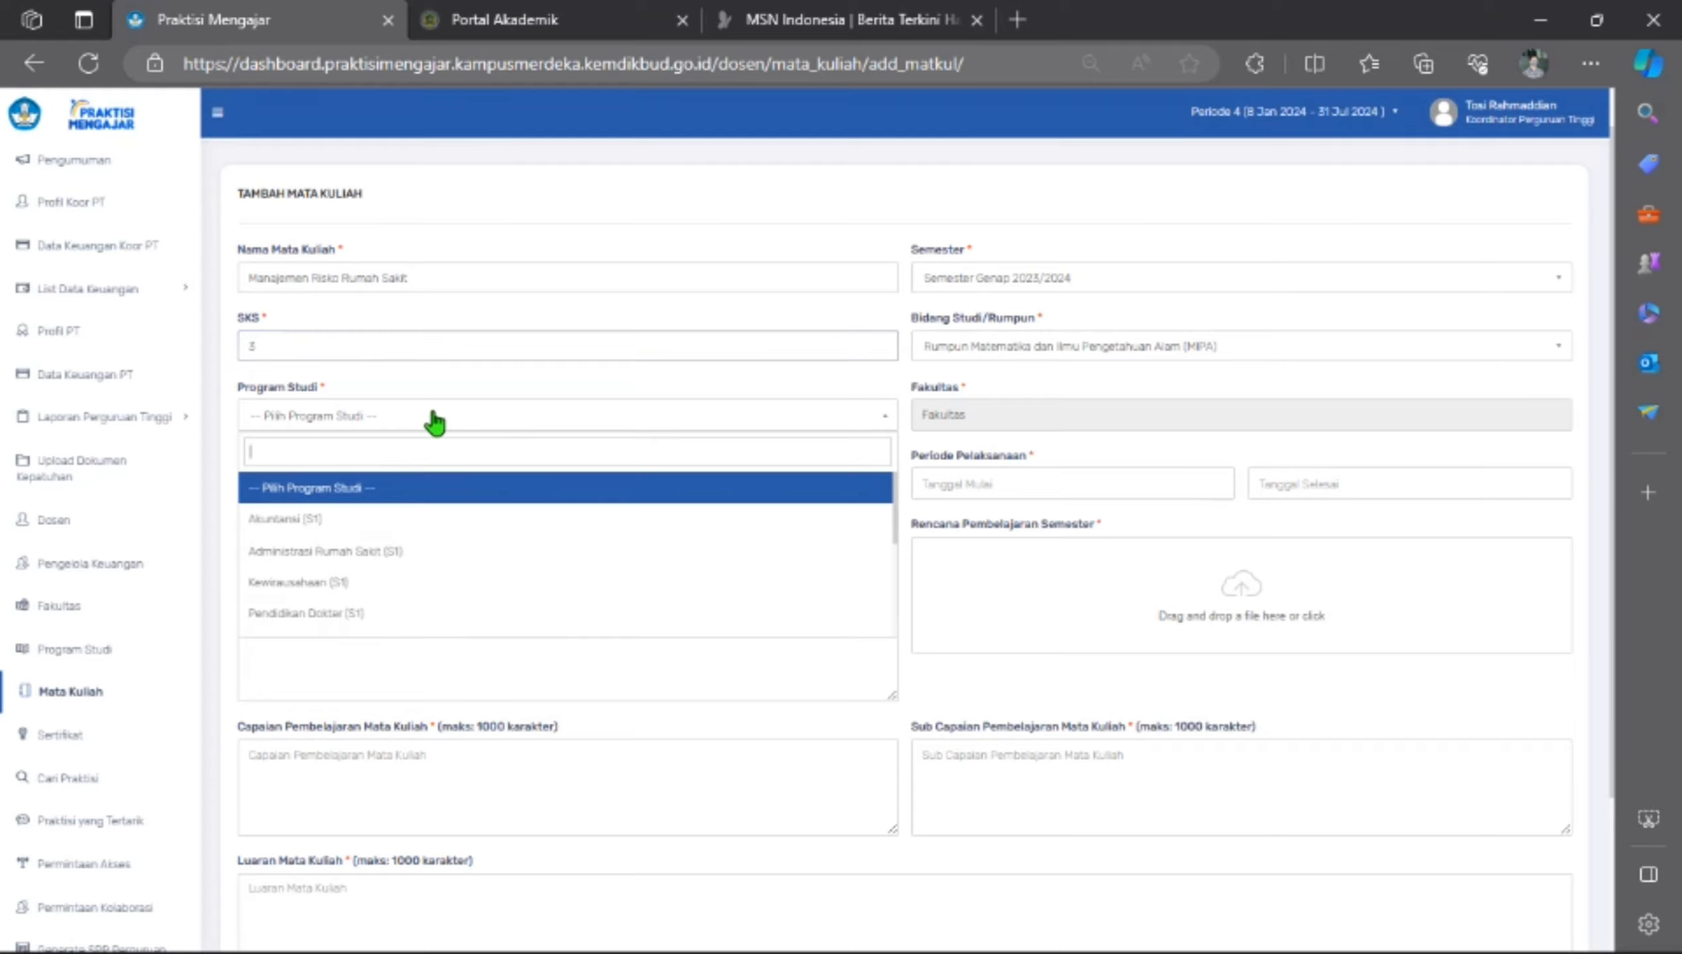
{"action": "left_click", "coordinate": [348, 553]}
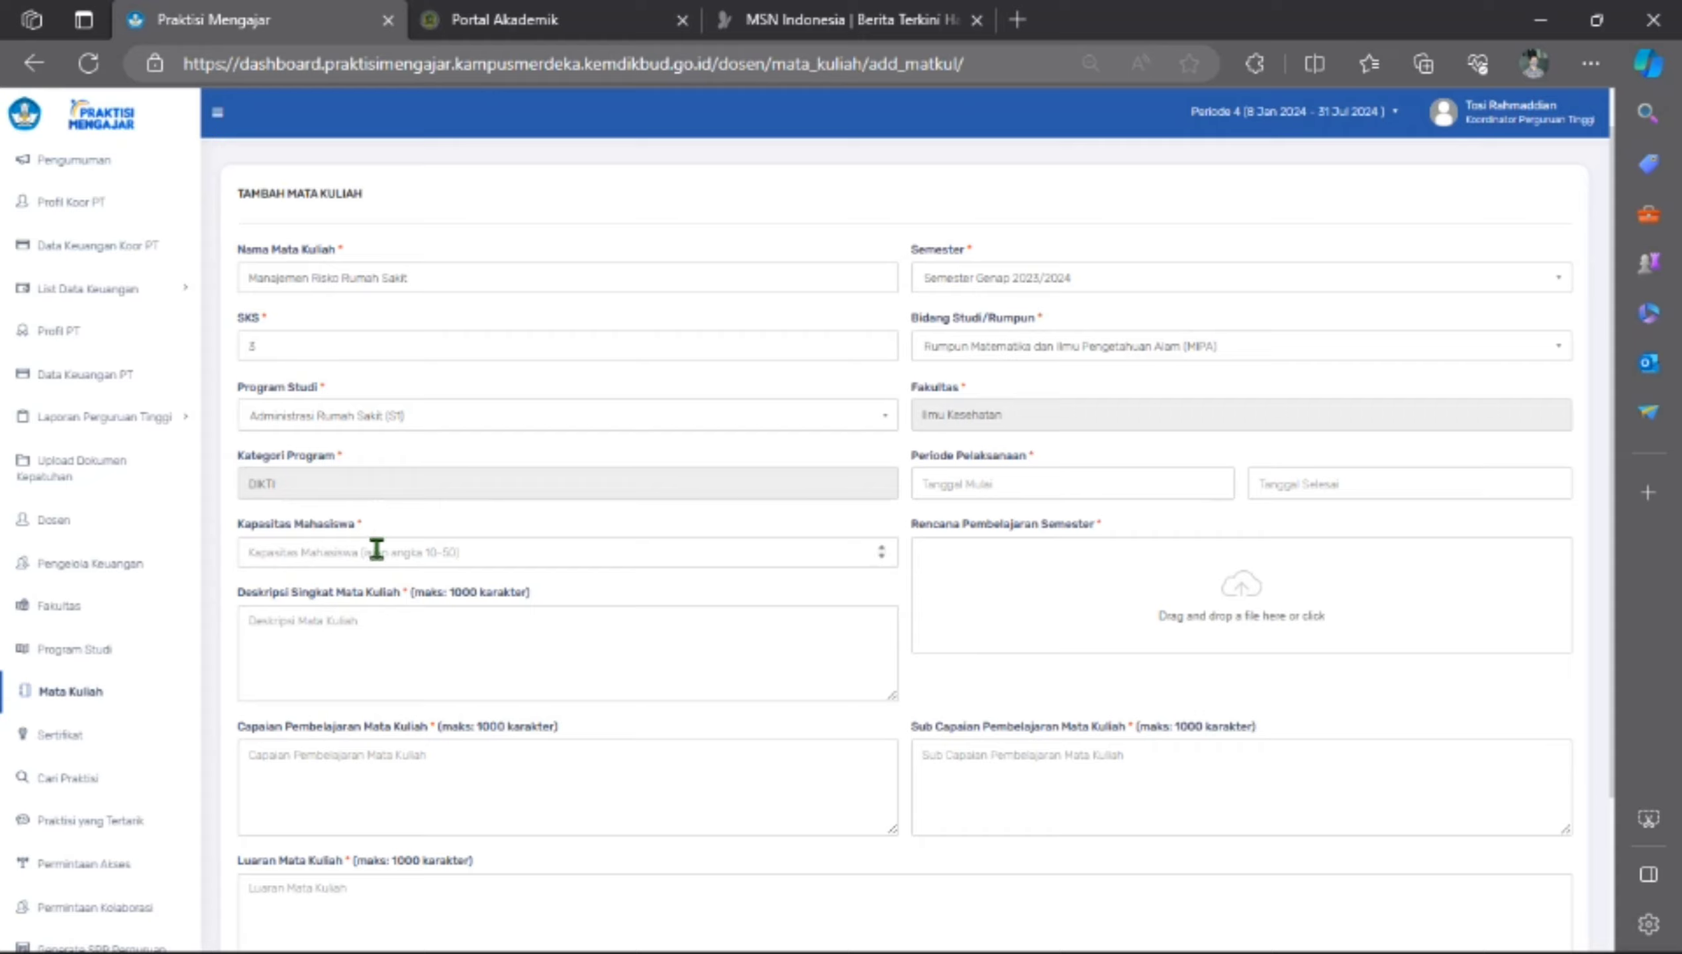
{"action": "left_click", "coordinate": [377, 549]}
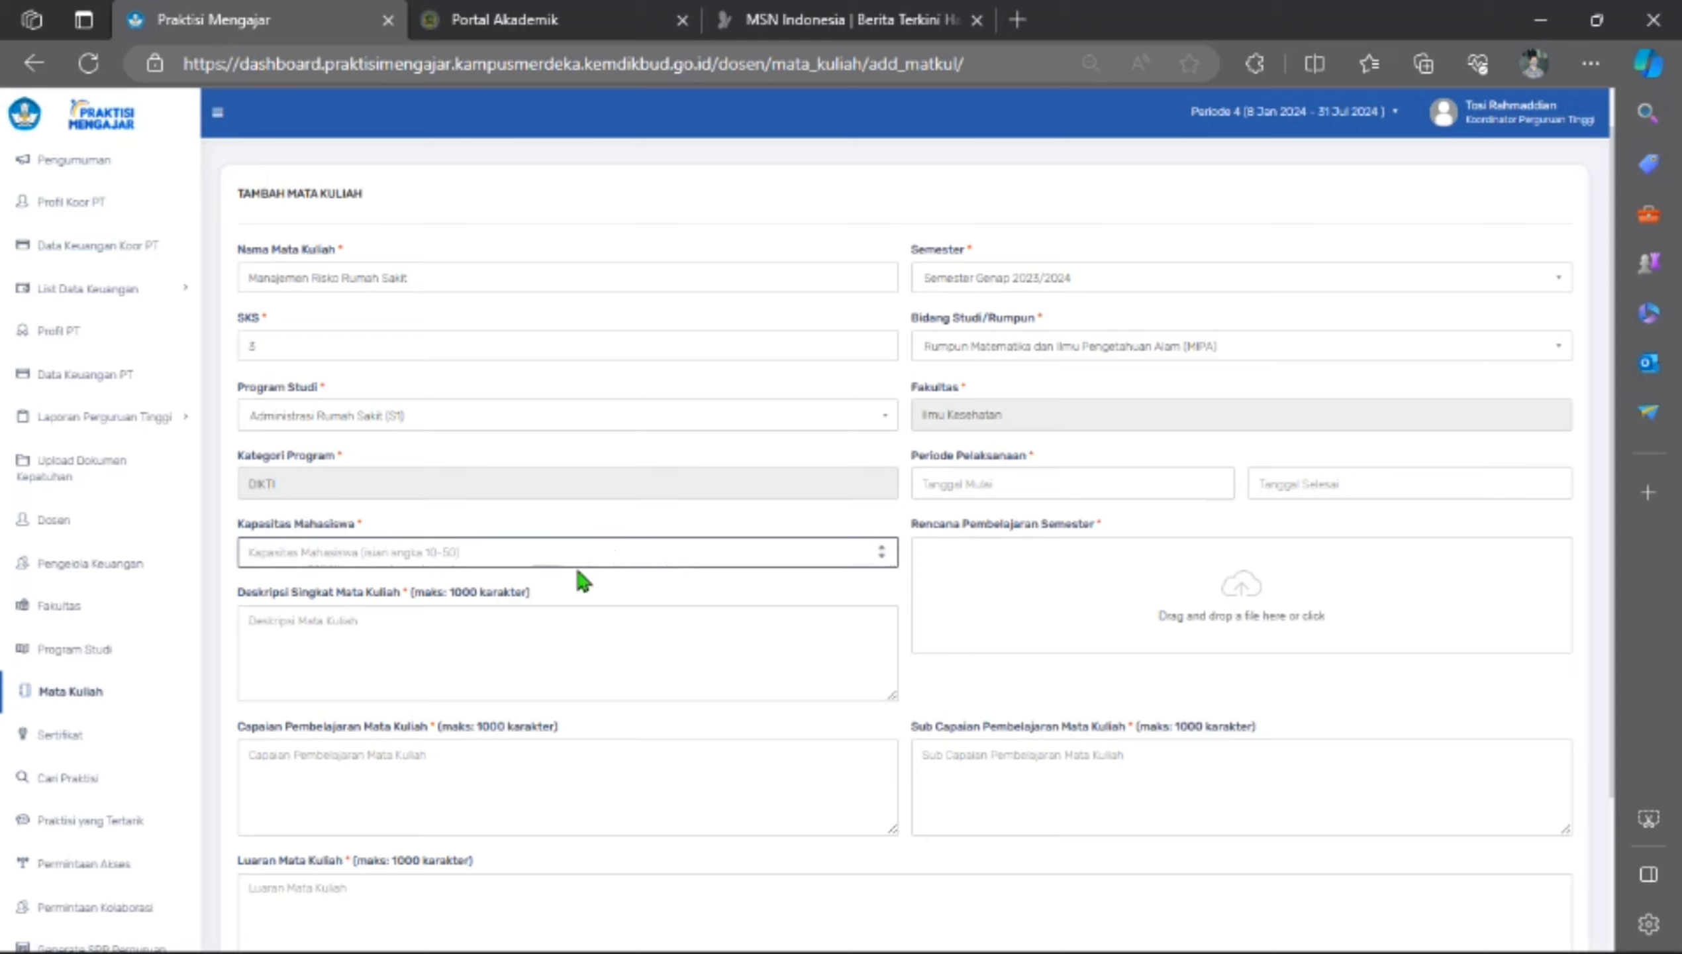
{"action": "type", "text": "37"}
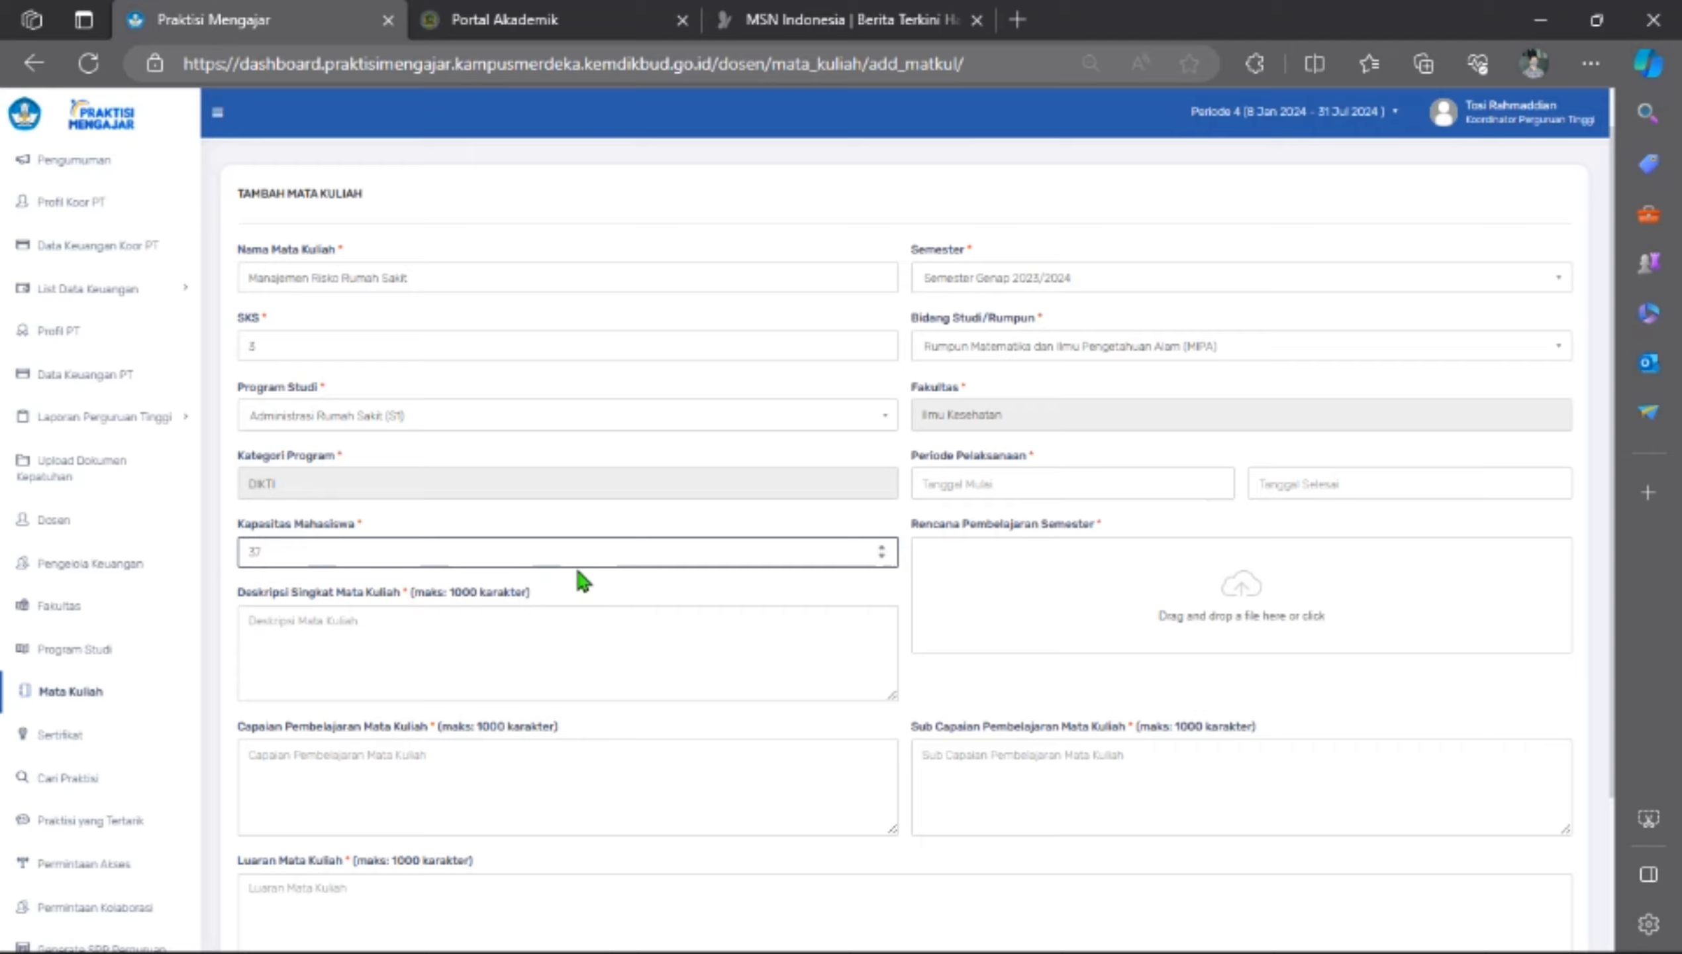
Fill in the course's short description, learning outcomes and sub-outcomes with the matching texts from the RPS Manj. Risiko PM 4 document.
{"action": "left_click", "coordinate": [499, 632]}
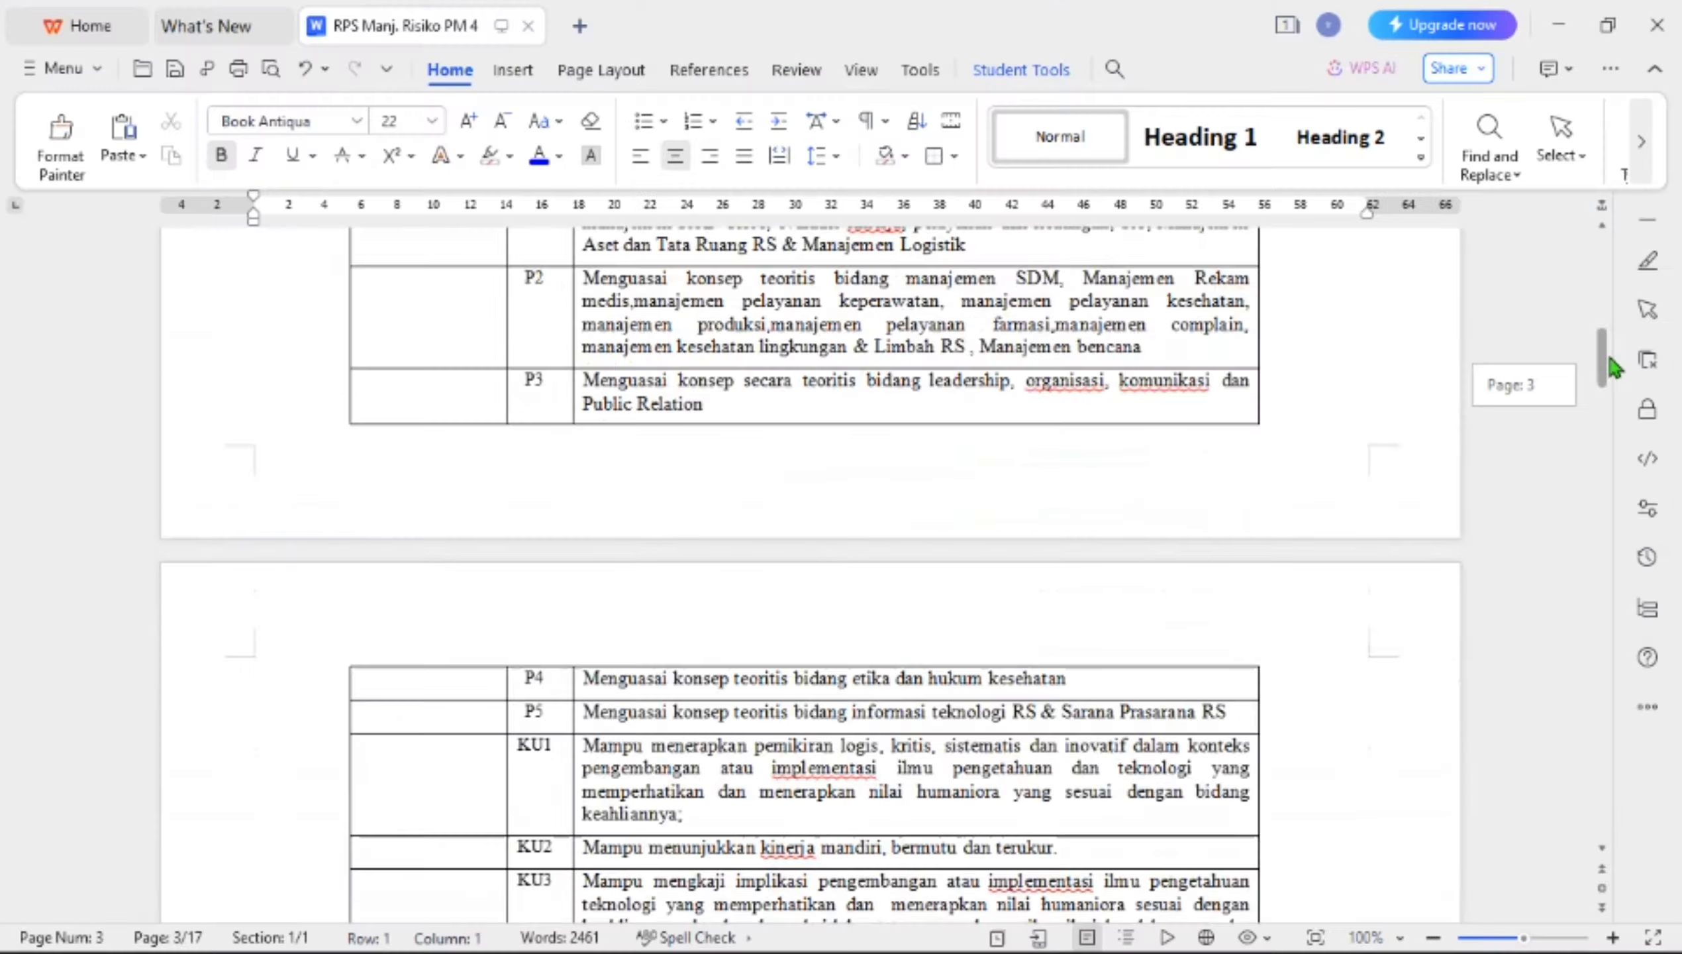
{"action": "left_click_drag", "start_coordinate": [1608, 350], "coordinate": [1611, 371]}
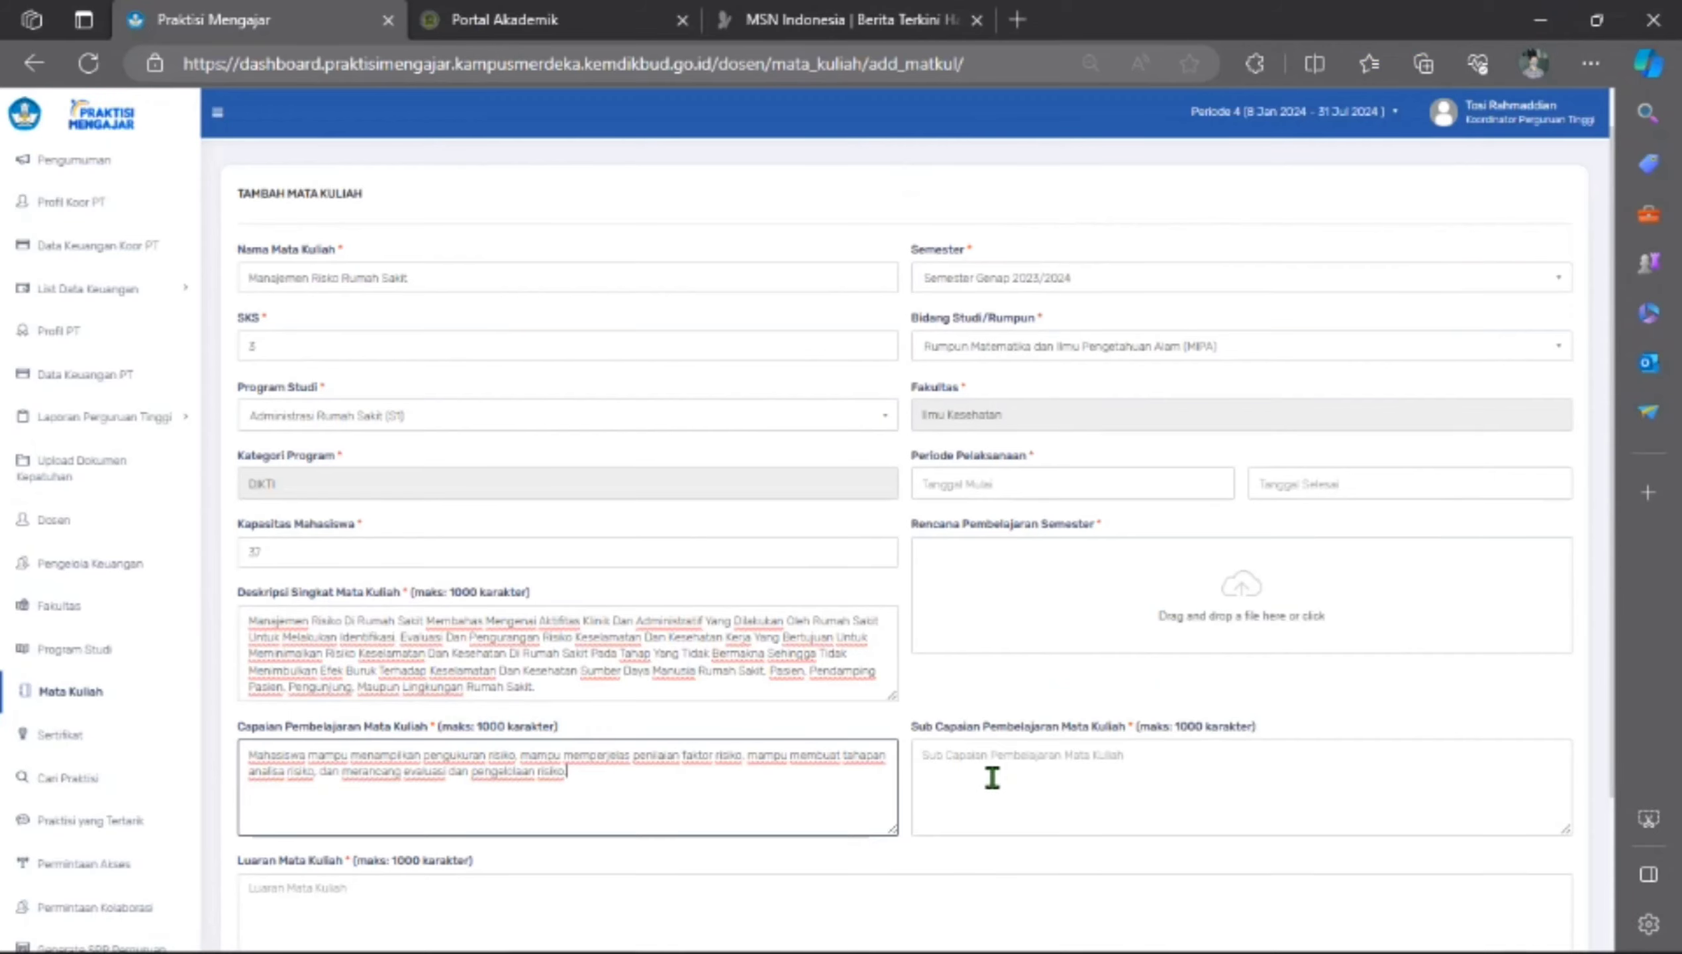
{"action": "left_click", "coordinate": [996, 777]}
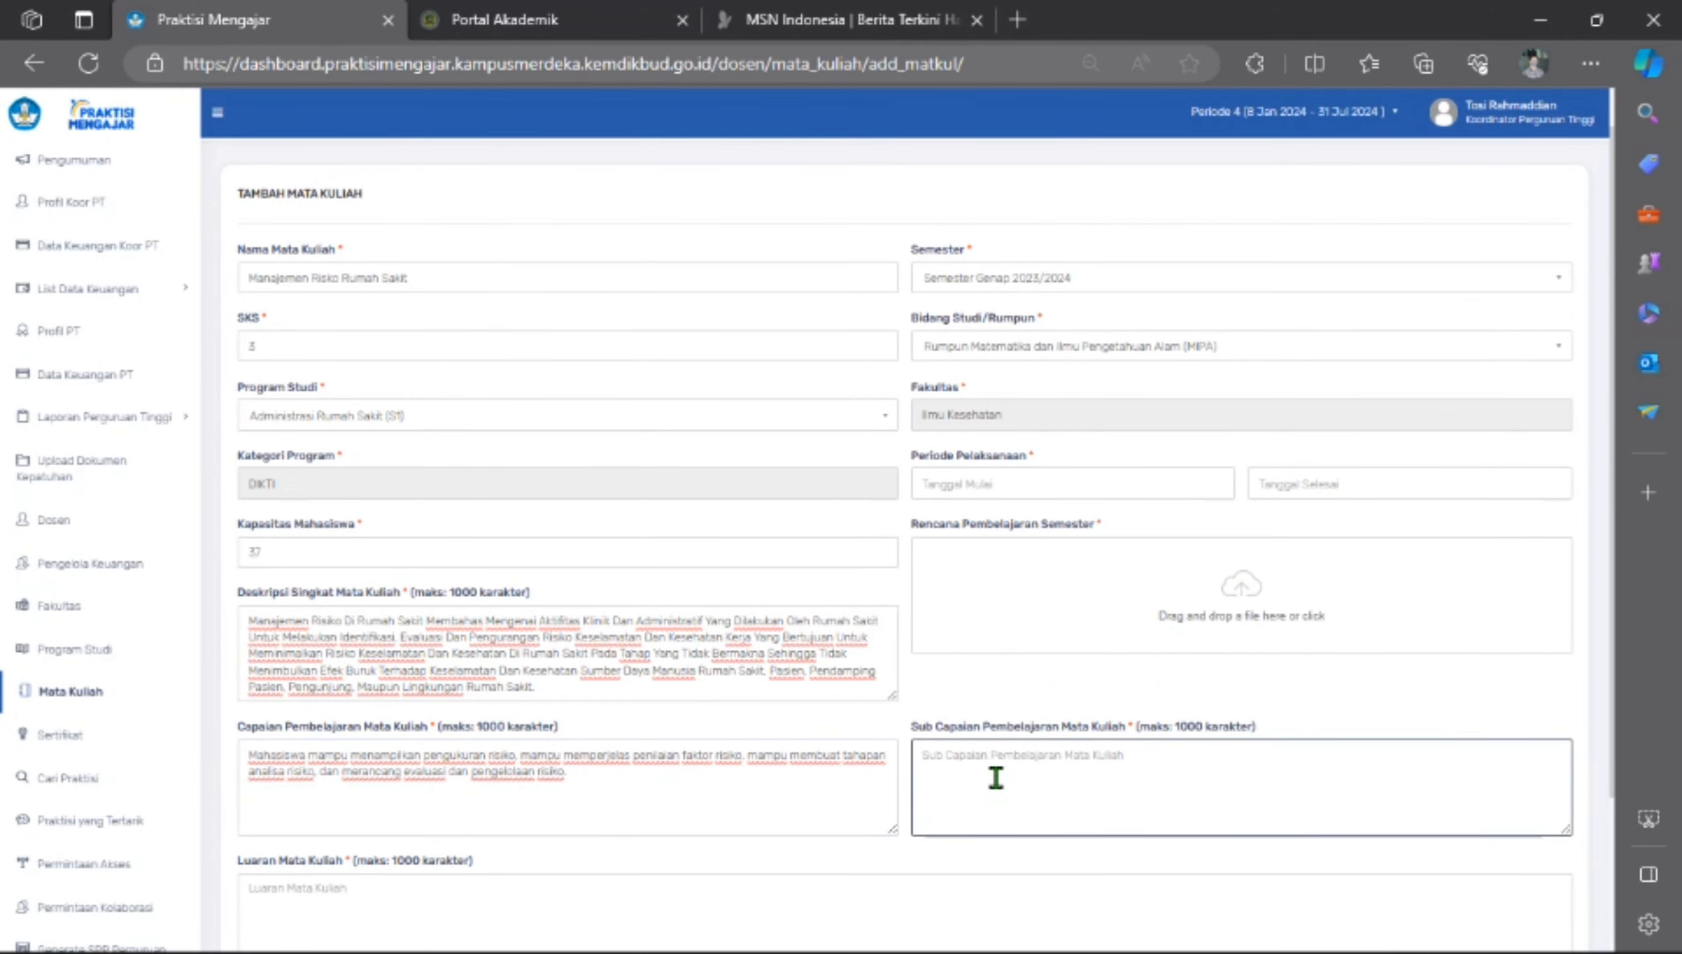
{"action": "type", "text": "Mampu bertanggungjawab atas pencapaian hasil kerja kelompok dan melakukan supervisi dan evaluasi terhadap penyelesaian pekerjaan yang ditugaskan kepada pekerja yang berada di bawah tanggungjawabnya"}
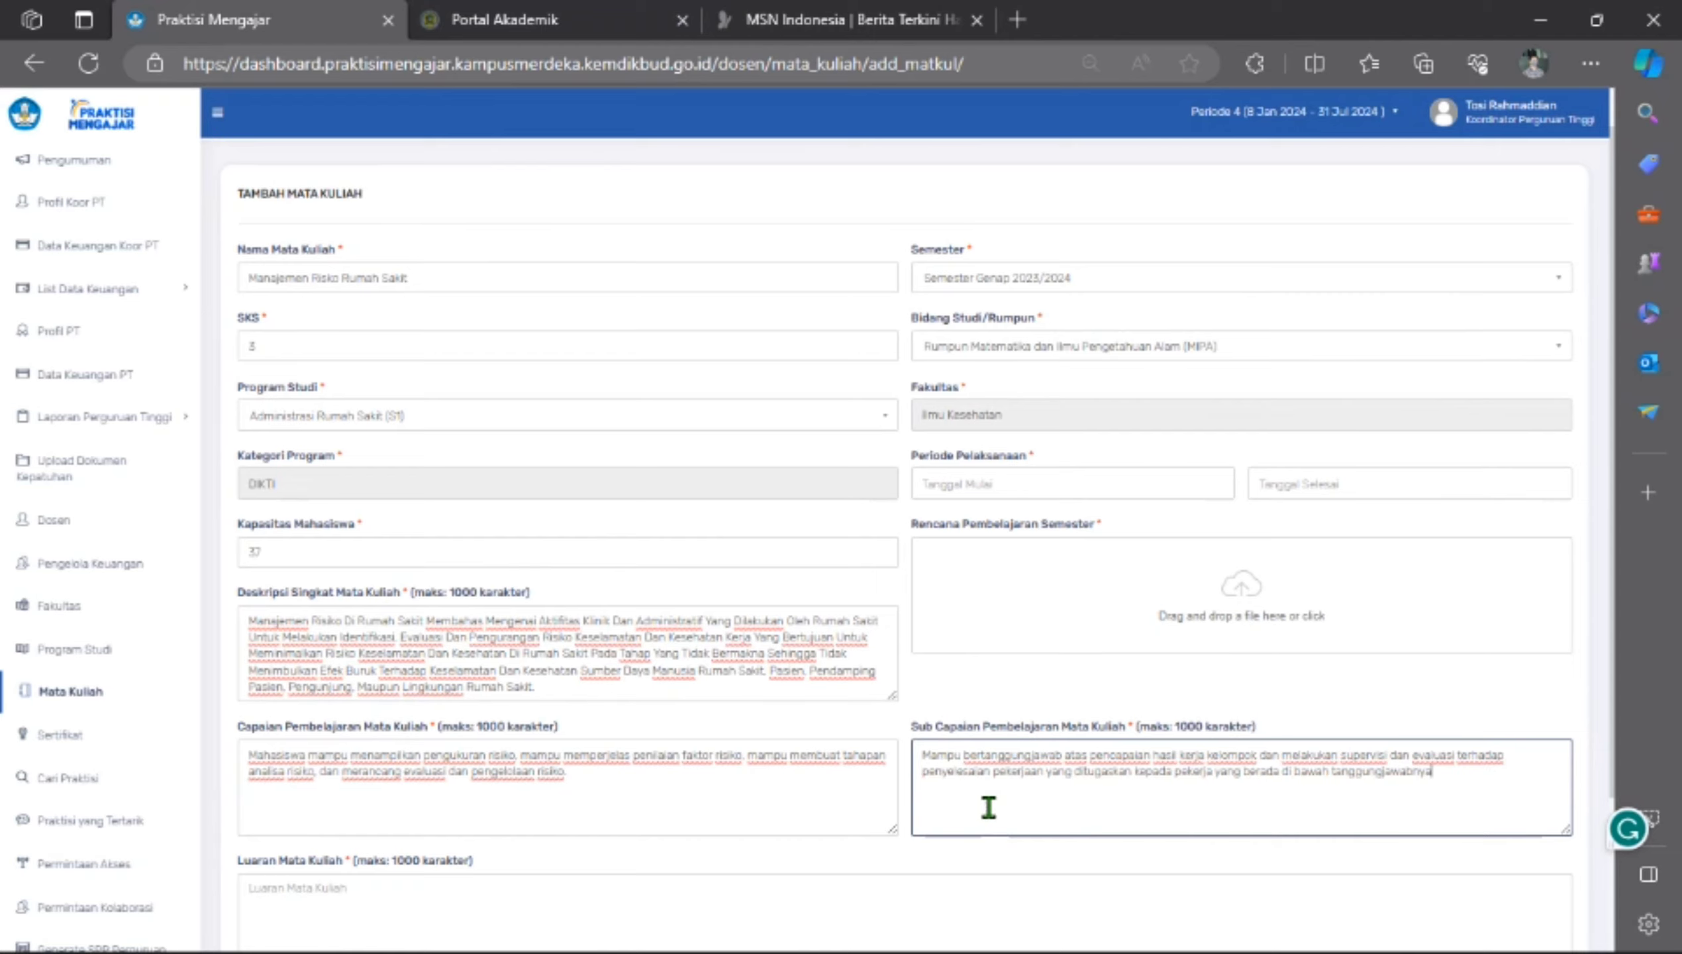
Enter "Pembaharuan RPS" as the course output (Luaran Mata Kuliah).
{"action": "key", "text": "Tab"}
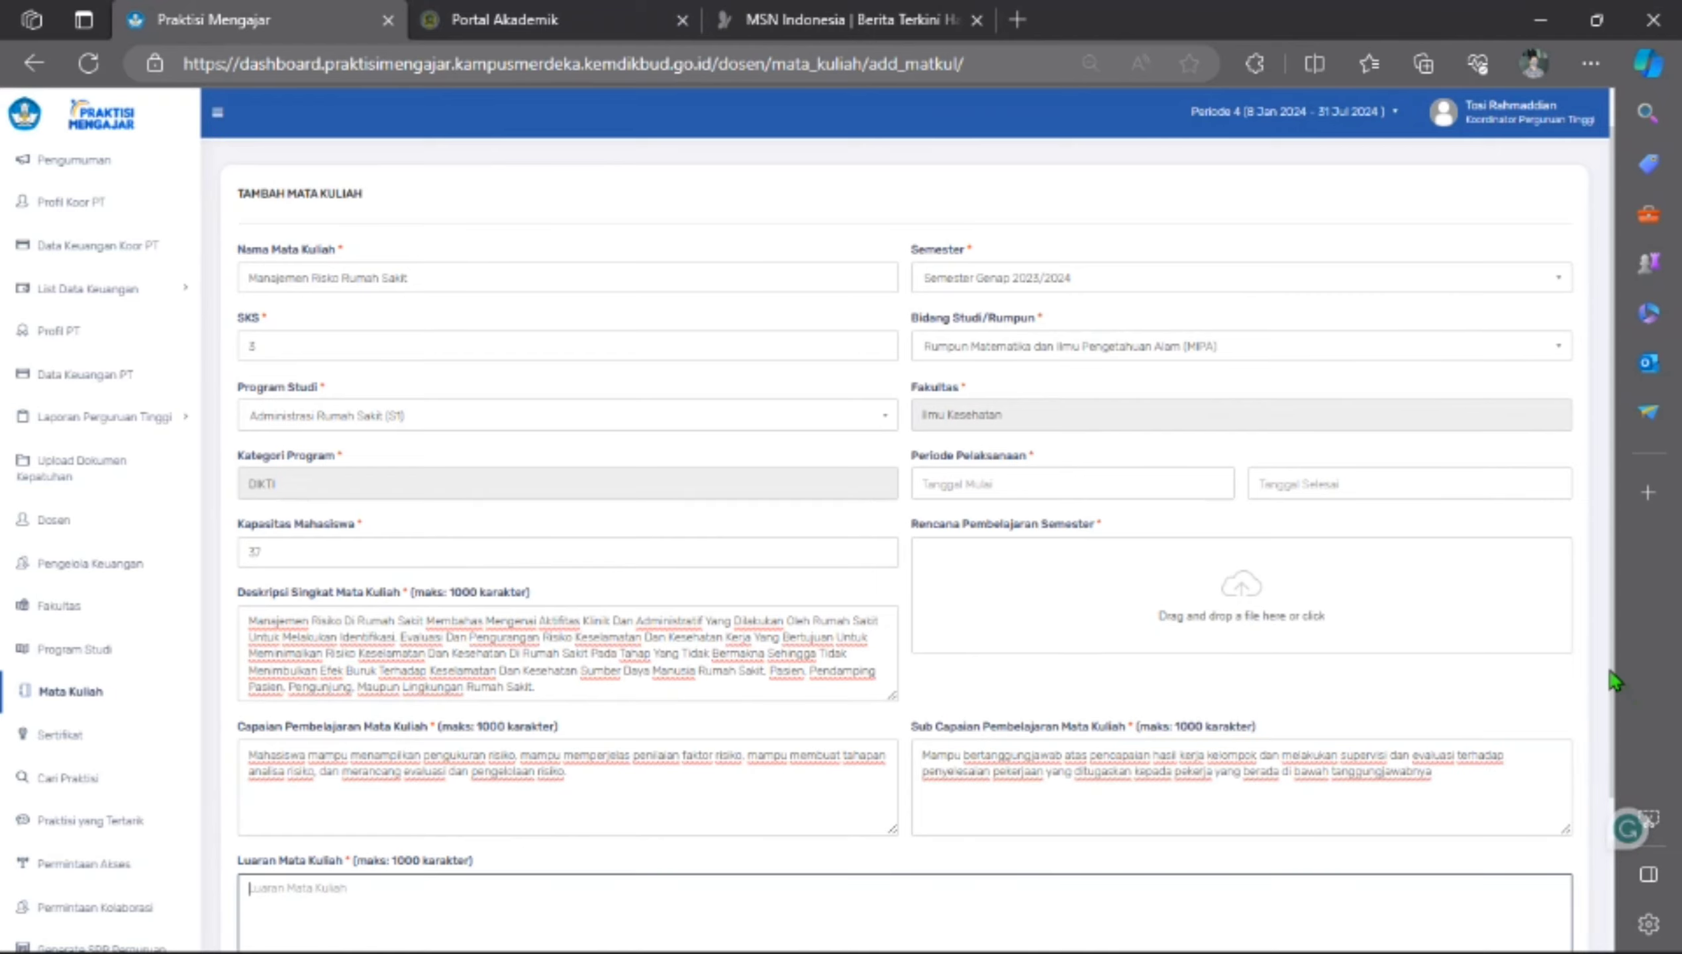
{"action": "scroll", "coordinate": [1604, 803], "scroll_direction": "down", "scroll_amount": 3}
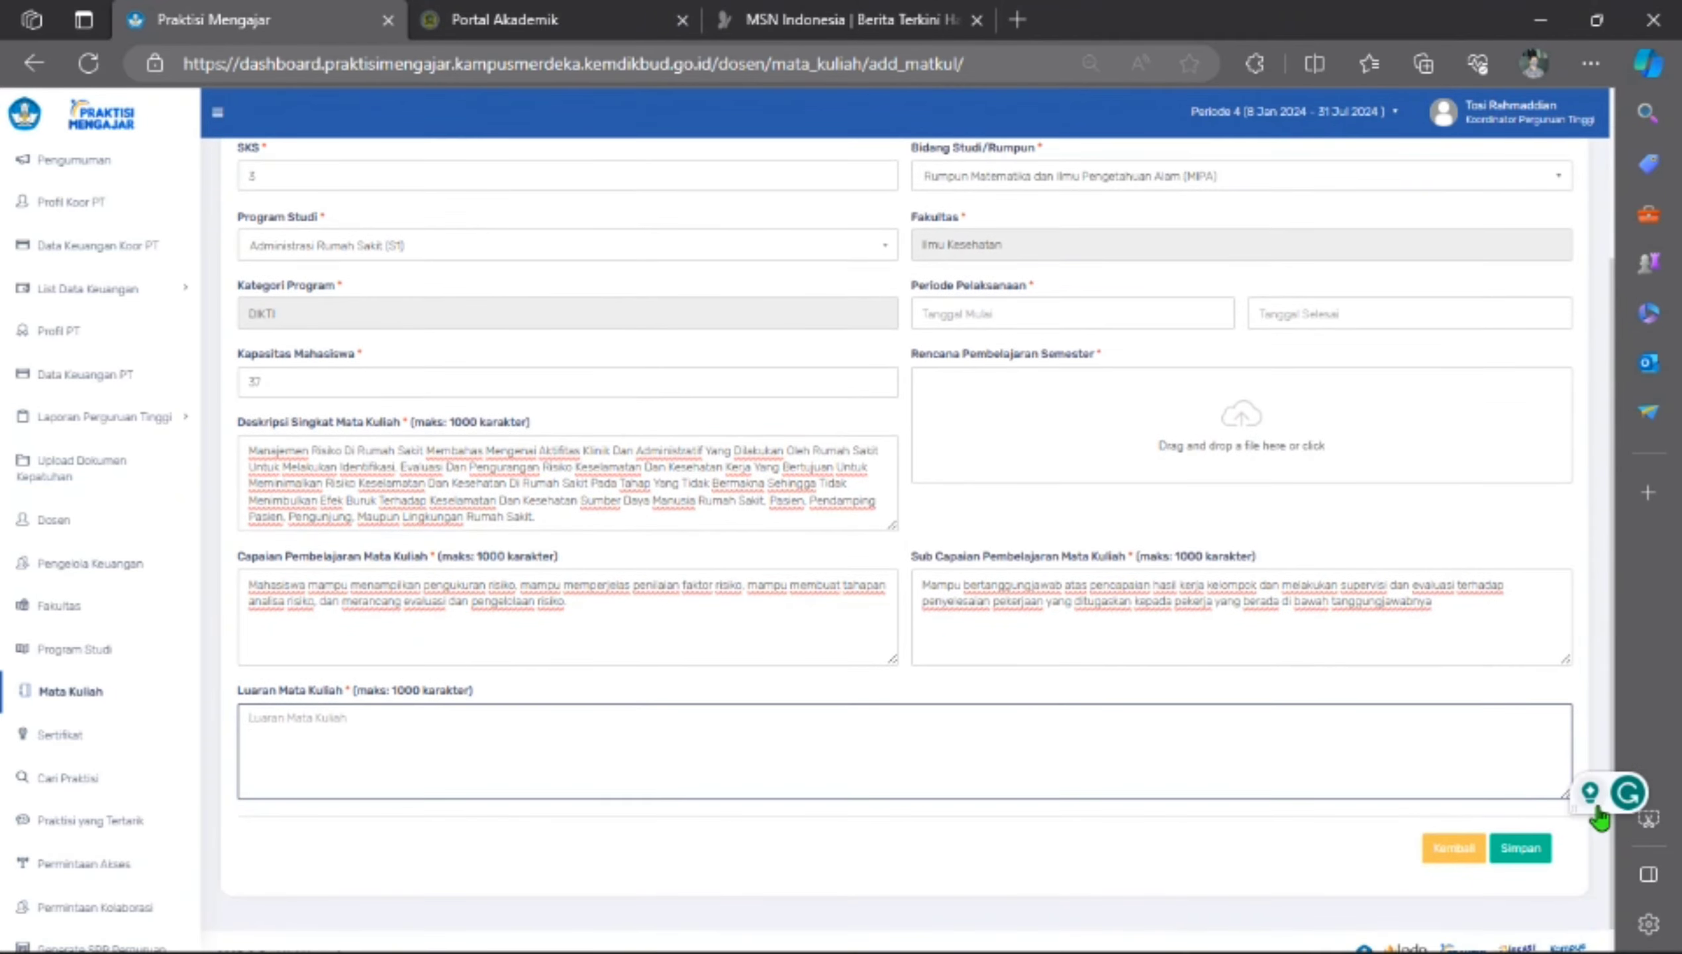
{"action": "type", "text": "Pembahas"}
{"action": "type", "text": "uan RPS"}
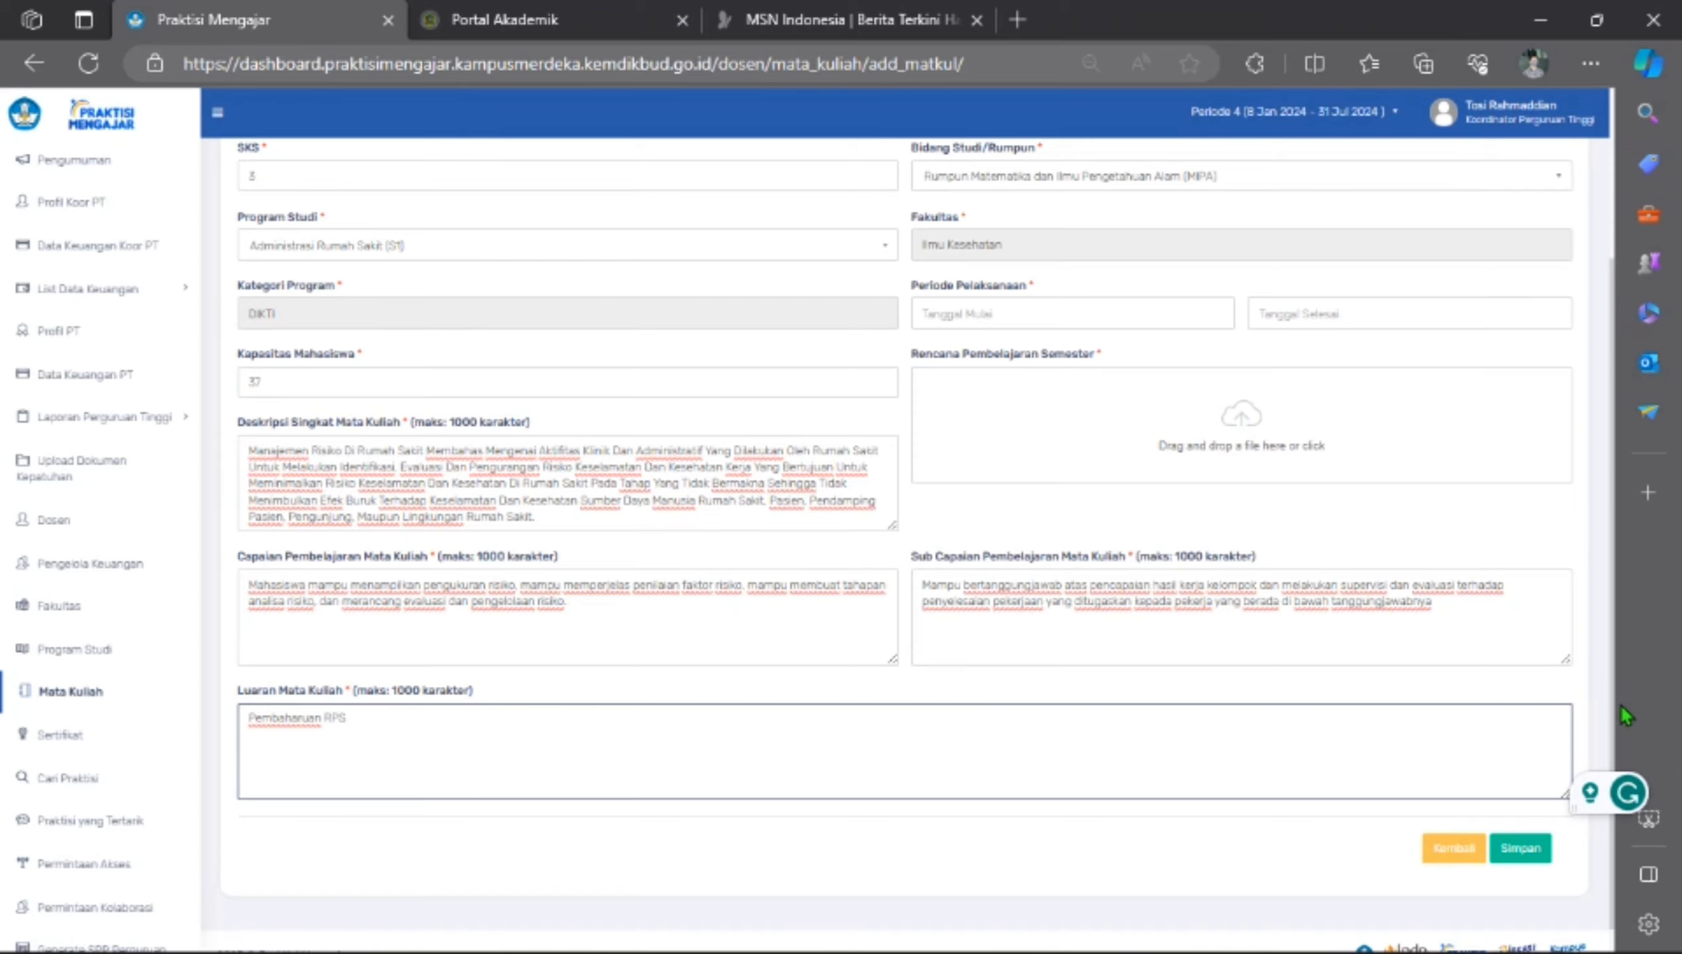
Set the course's field of study (Bidang Studi/Rumpun) to Administrasi Rumah Sakit.
{"action": "scroll", "coordinate": [1609, 568], "scroll_direction": "up", "scroll_amount": 3}
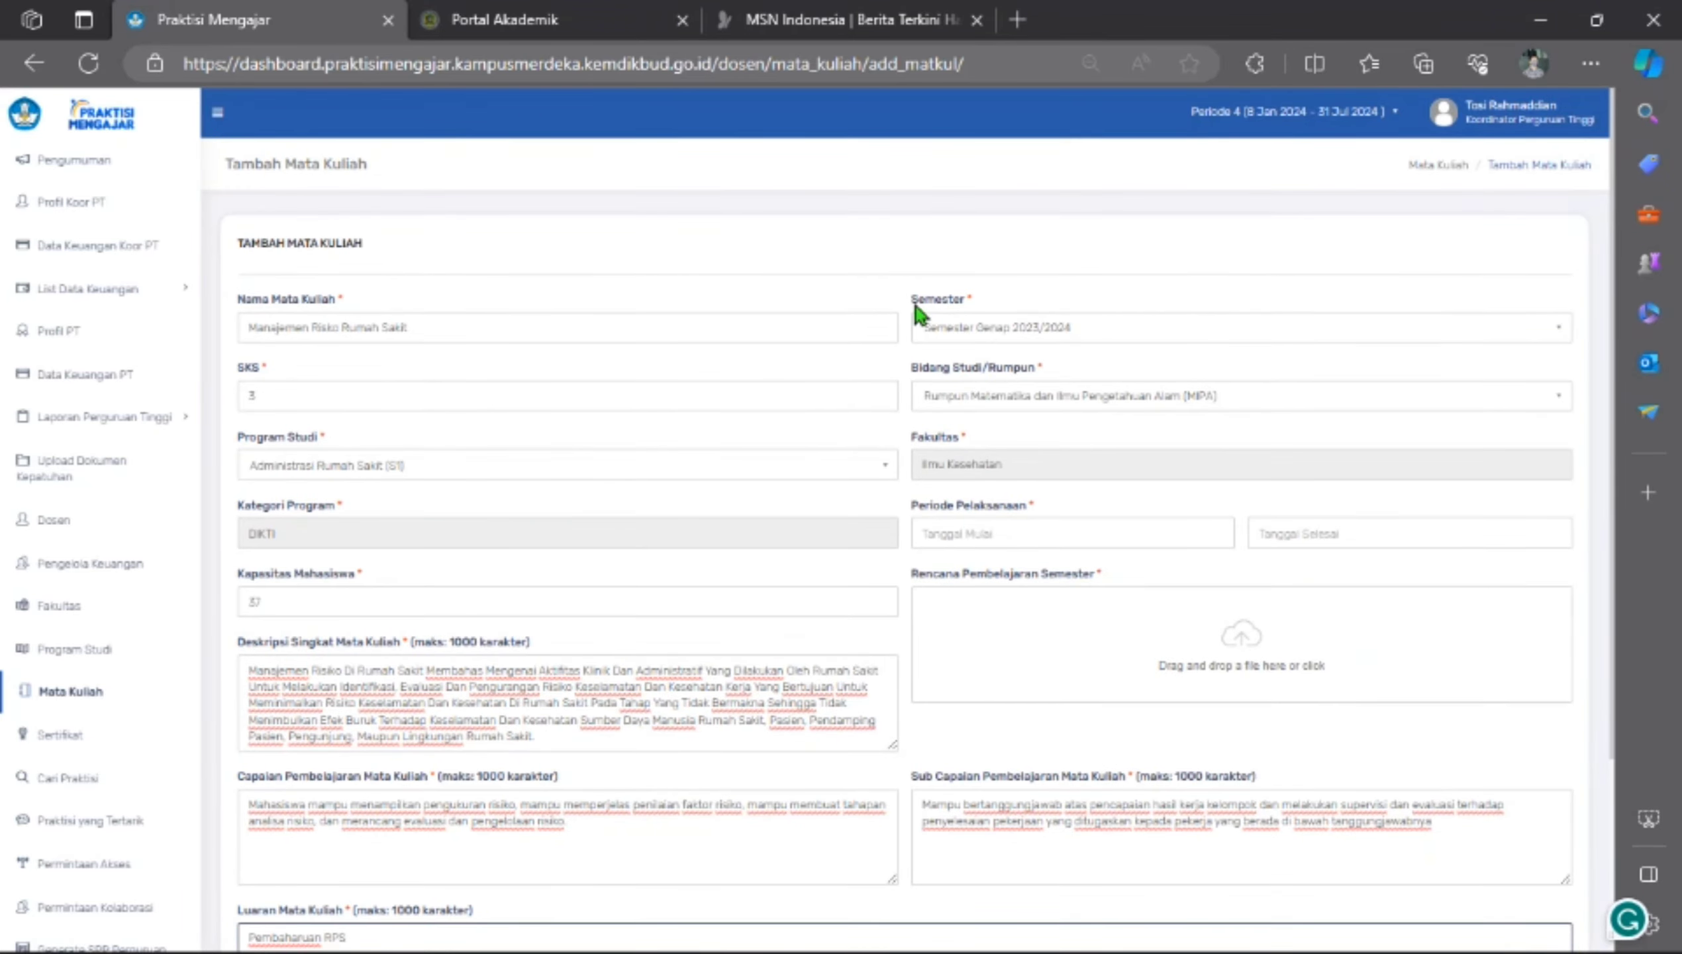
{"action": "left_click", "coordinate": [1104, 400]}
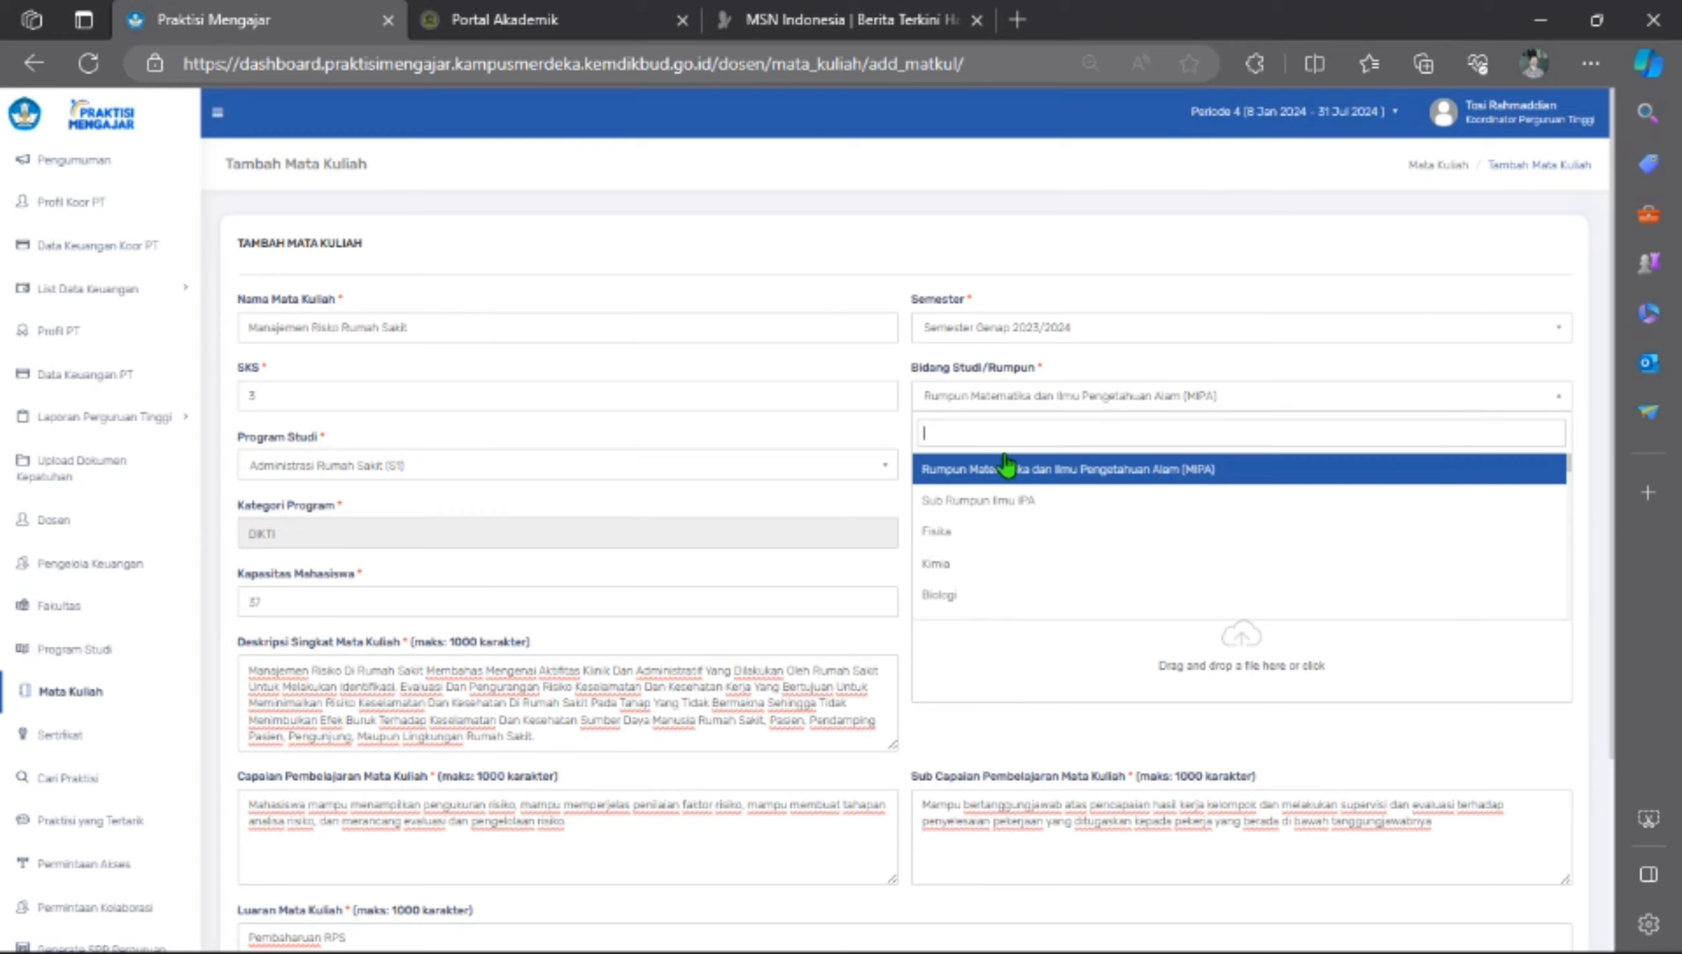
{"action": "type", "text": "Admi"}
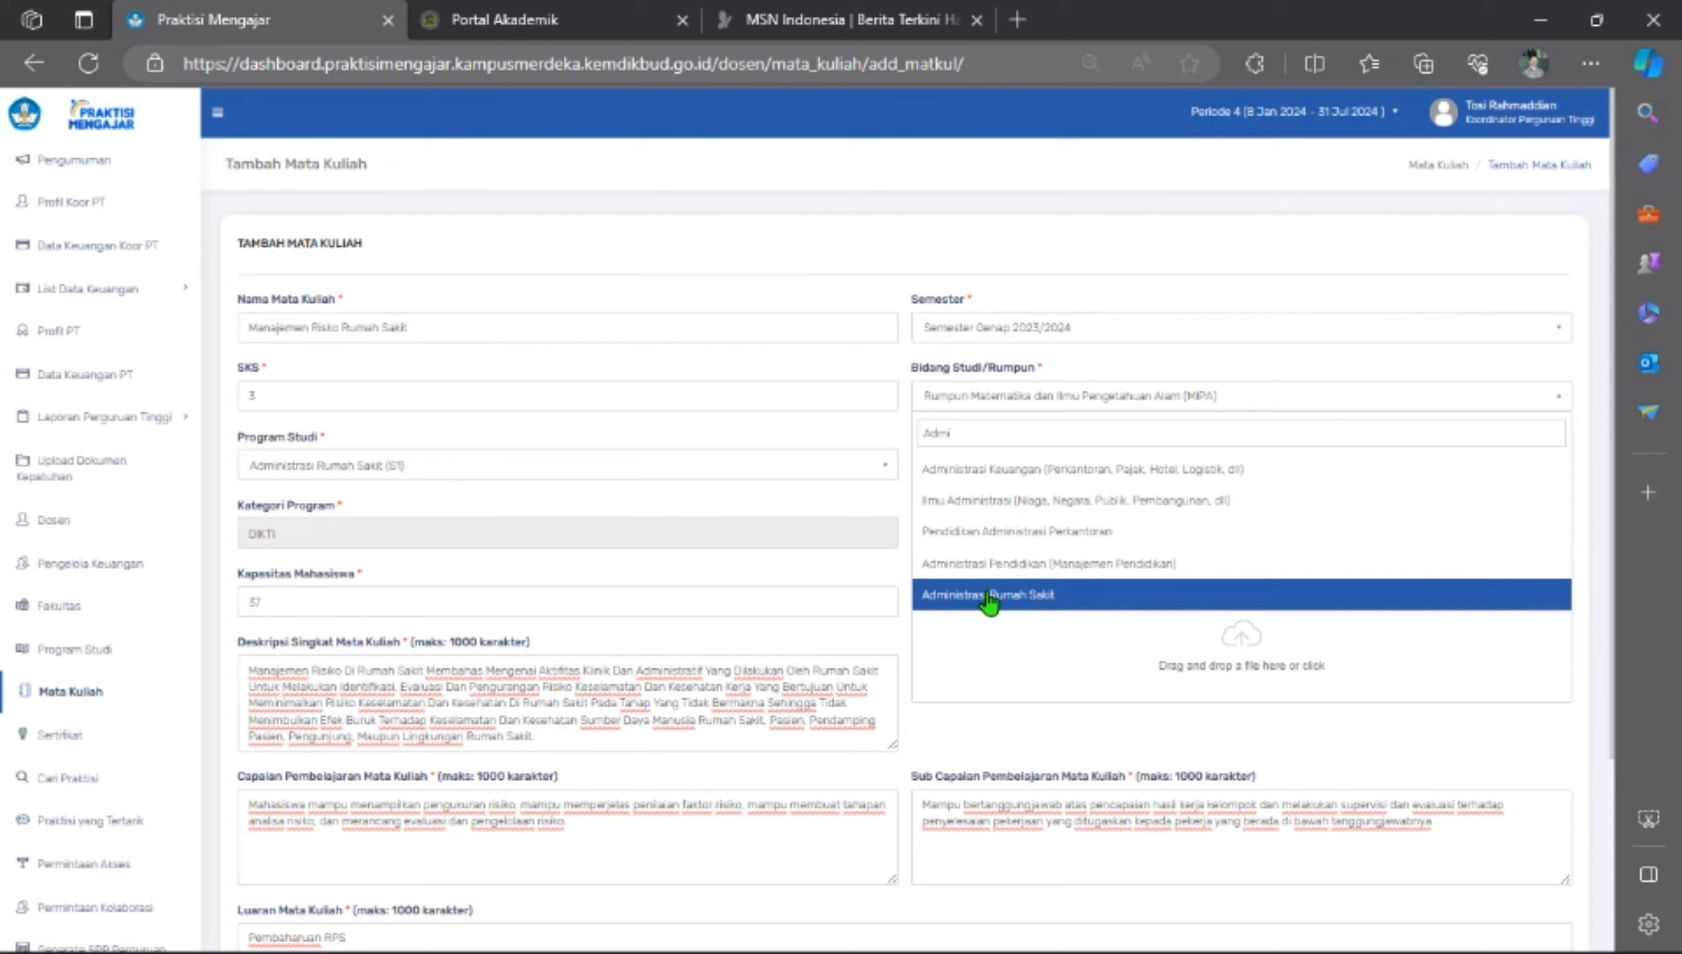
{"action": "left_click", "coordinate": [989, 596]}
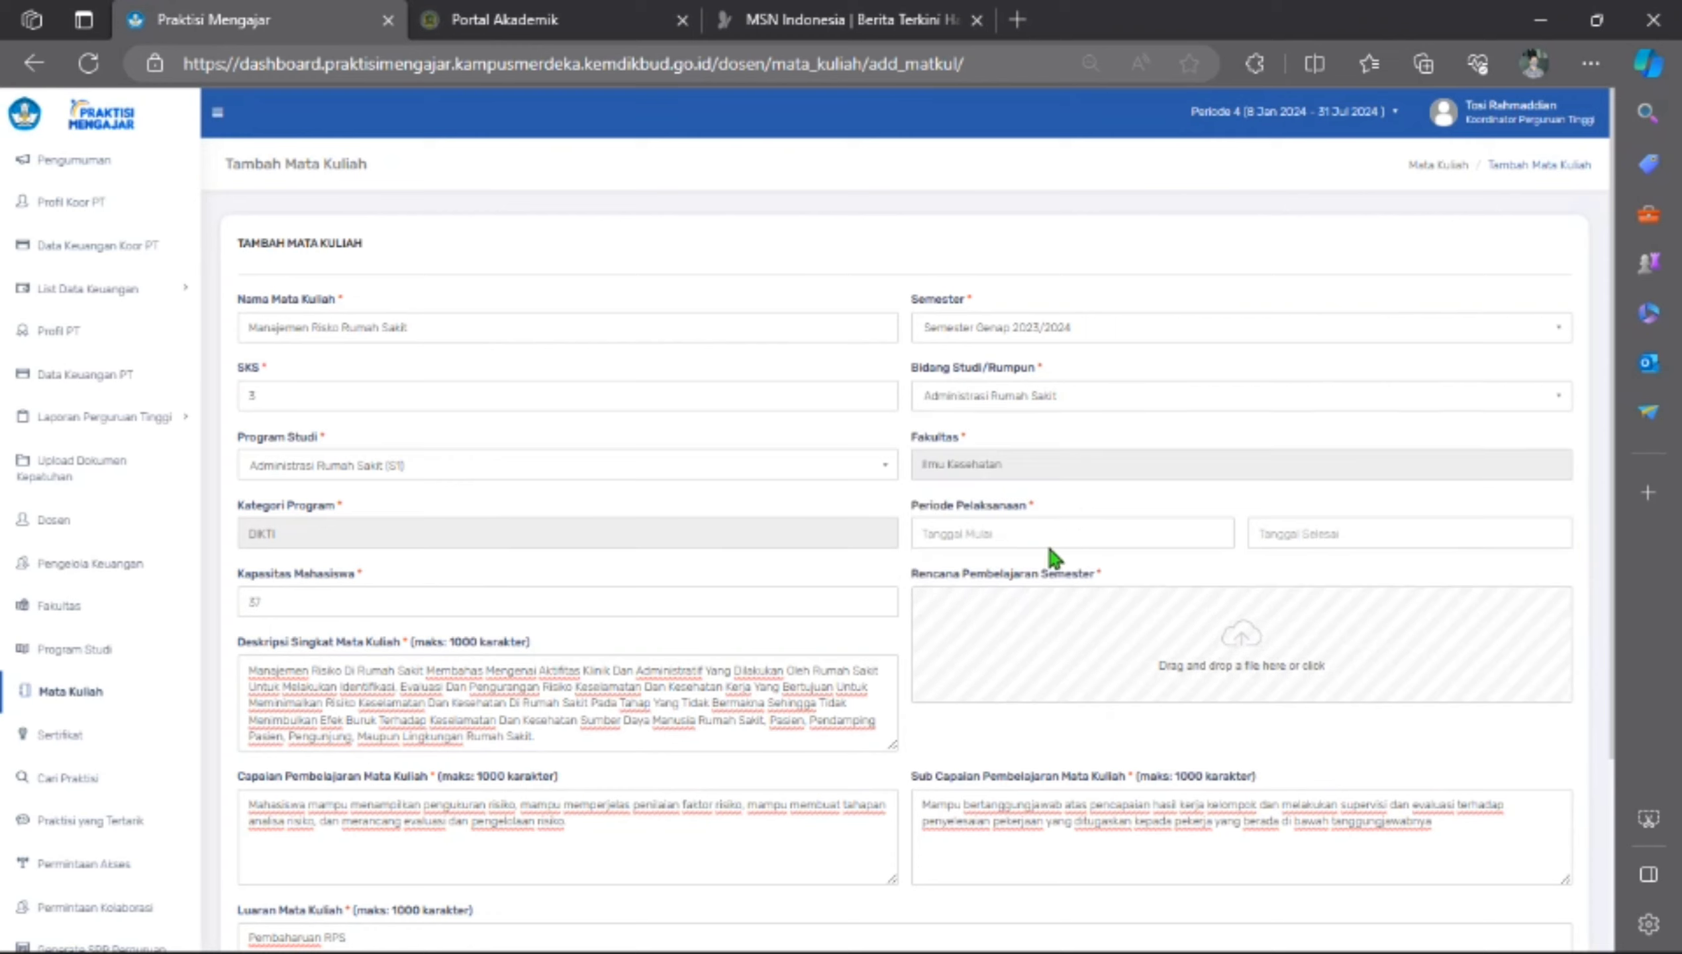
Set the start date of the course's implementation period to 18-03-2024.
{"action": "left_click", "coordinate": [1117, 536]}
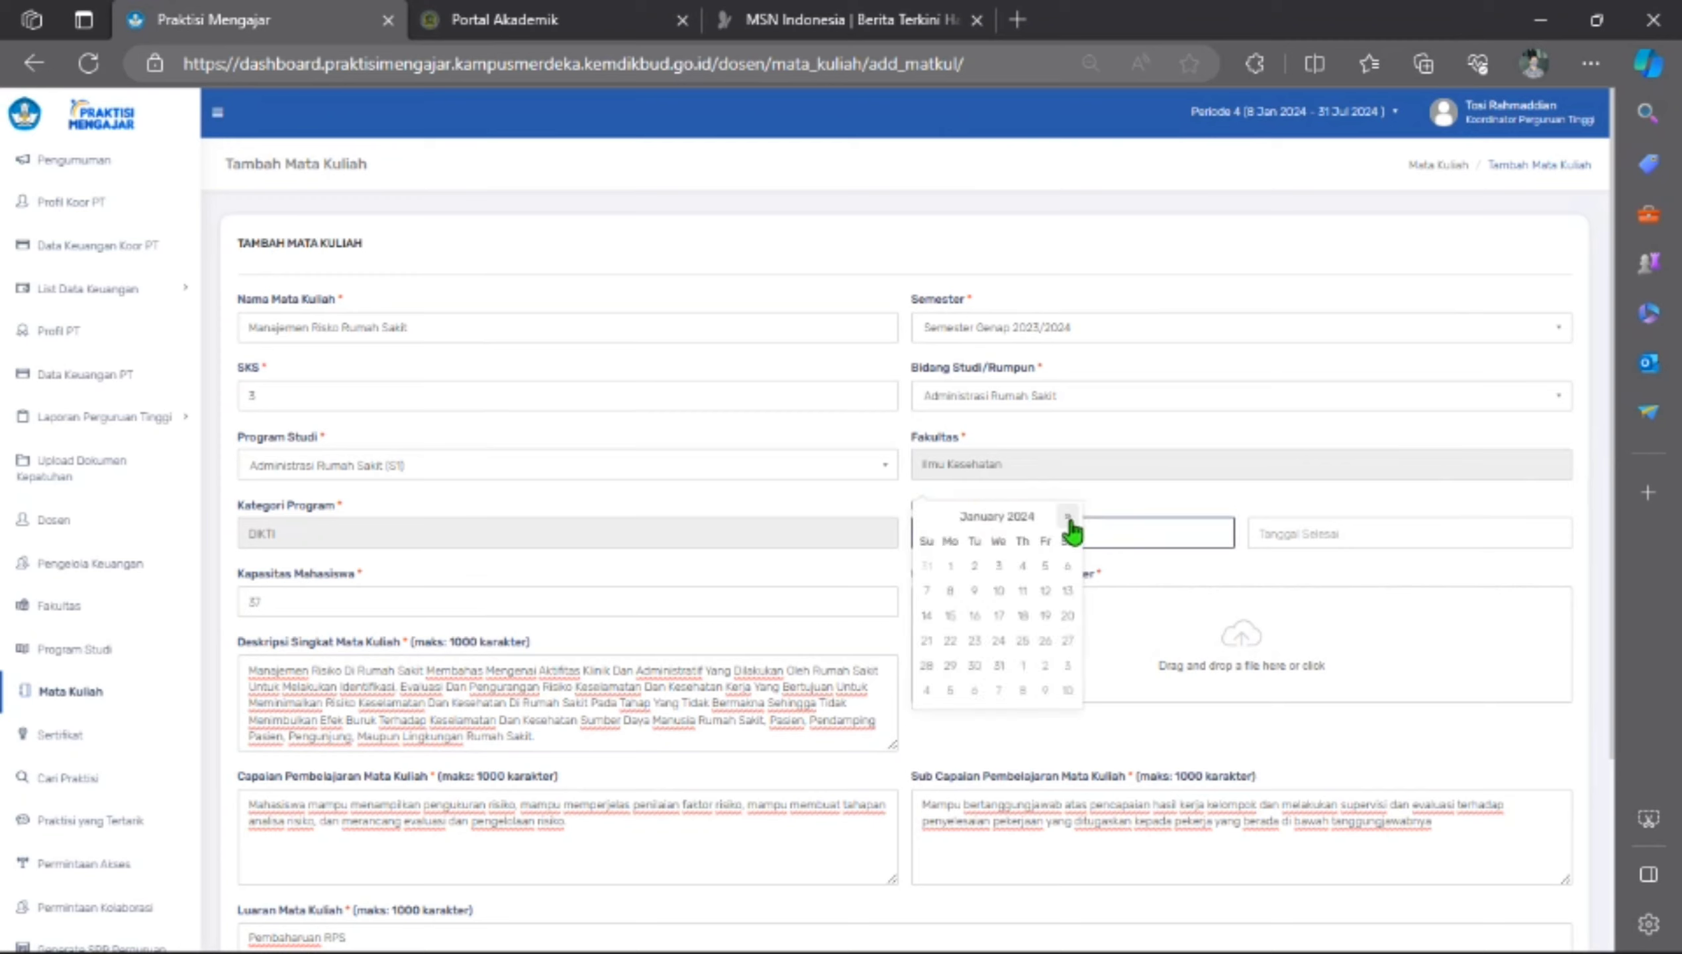
{"action": "left_click", "coordinate": [1068, 518]}
{"action": "left_click", "coordinate": [1069, 527]}
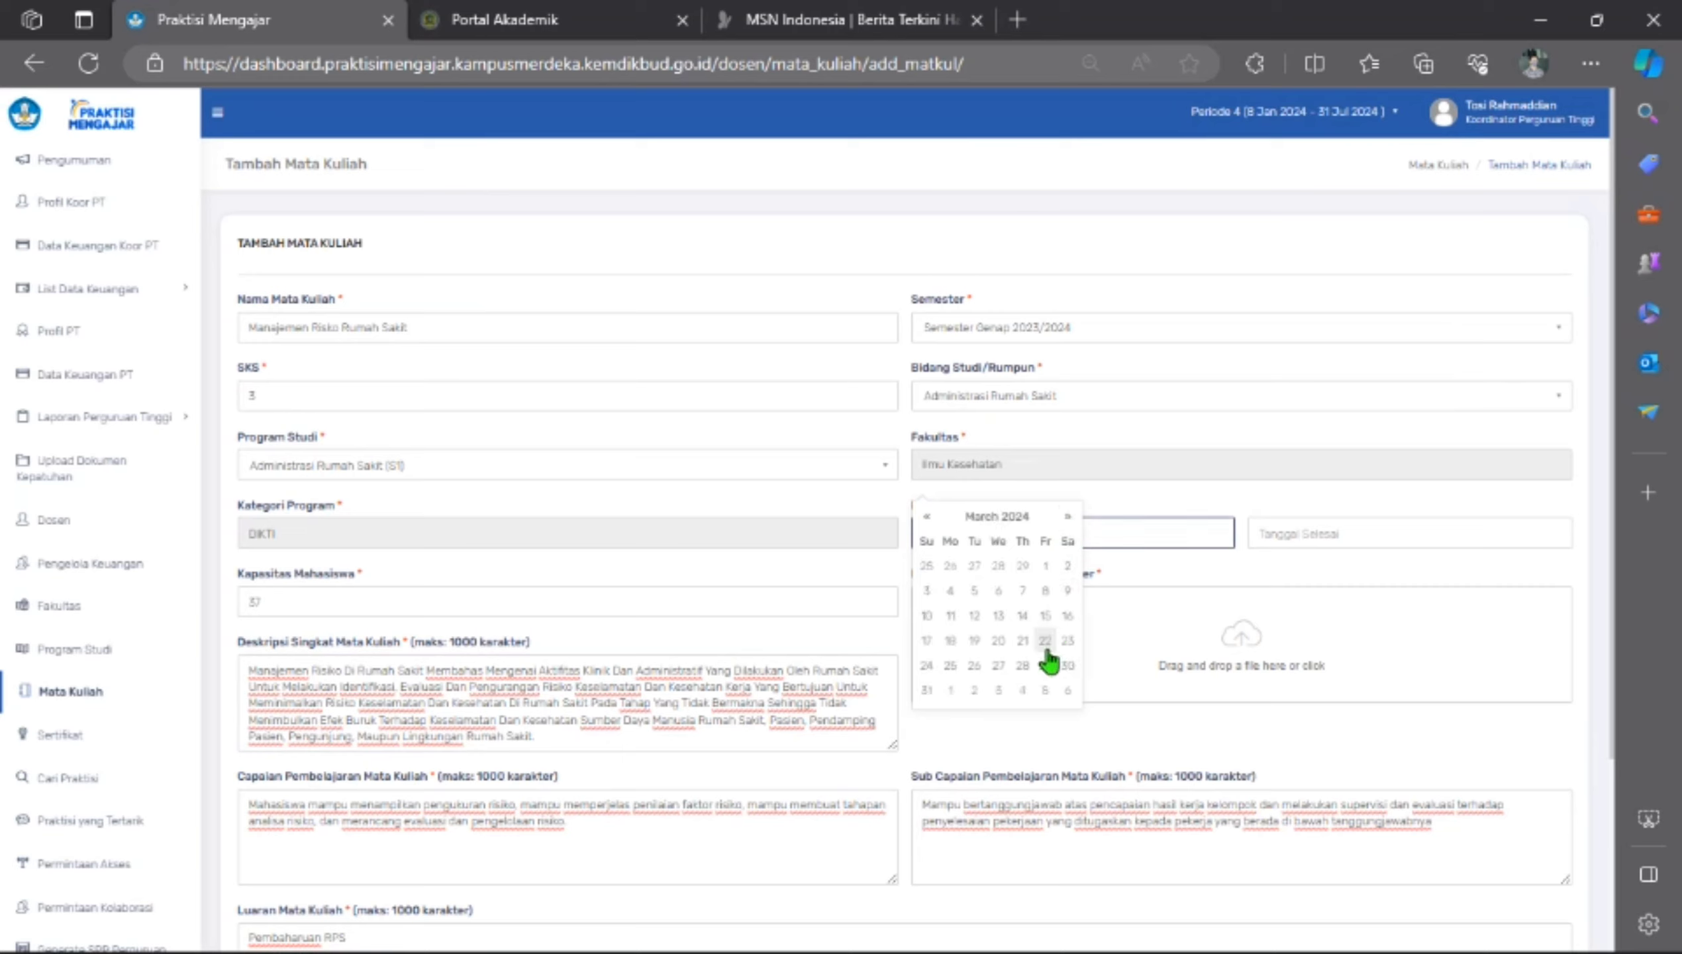
{"action": "left_click", "coordinate": [951, 641]}
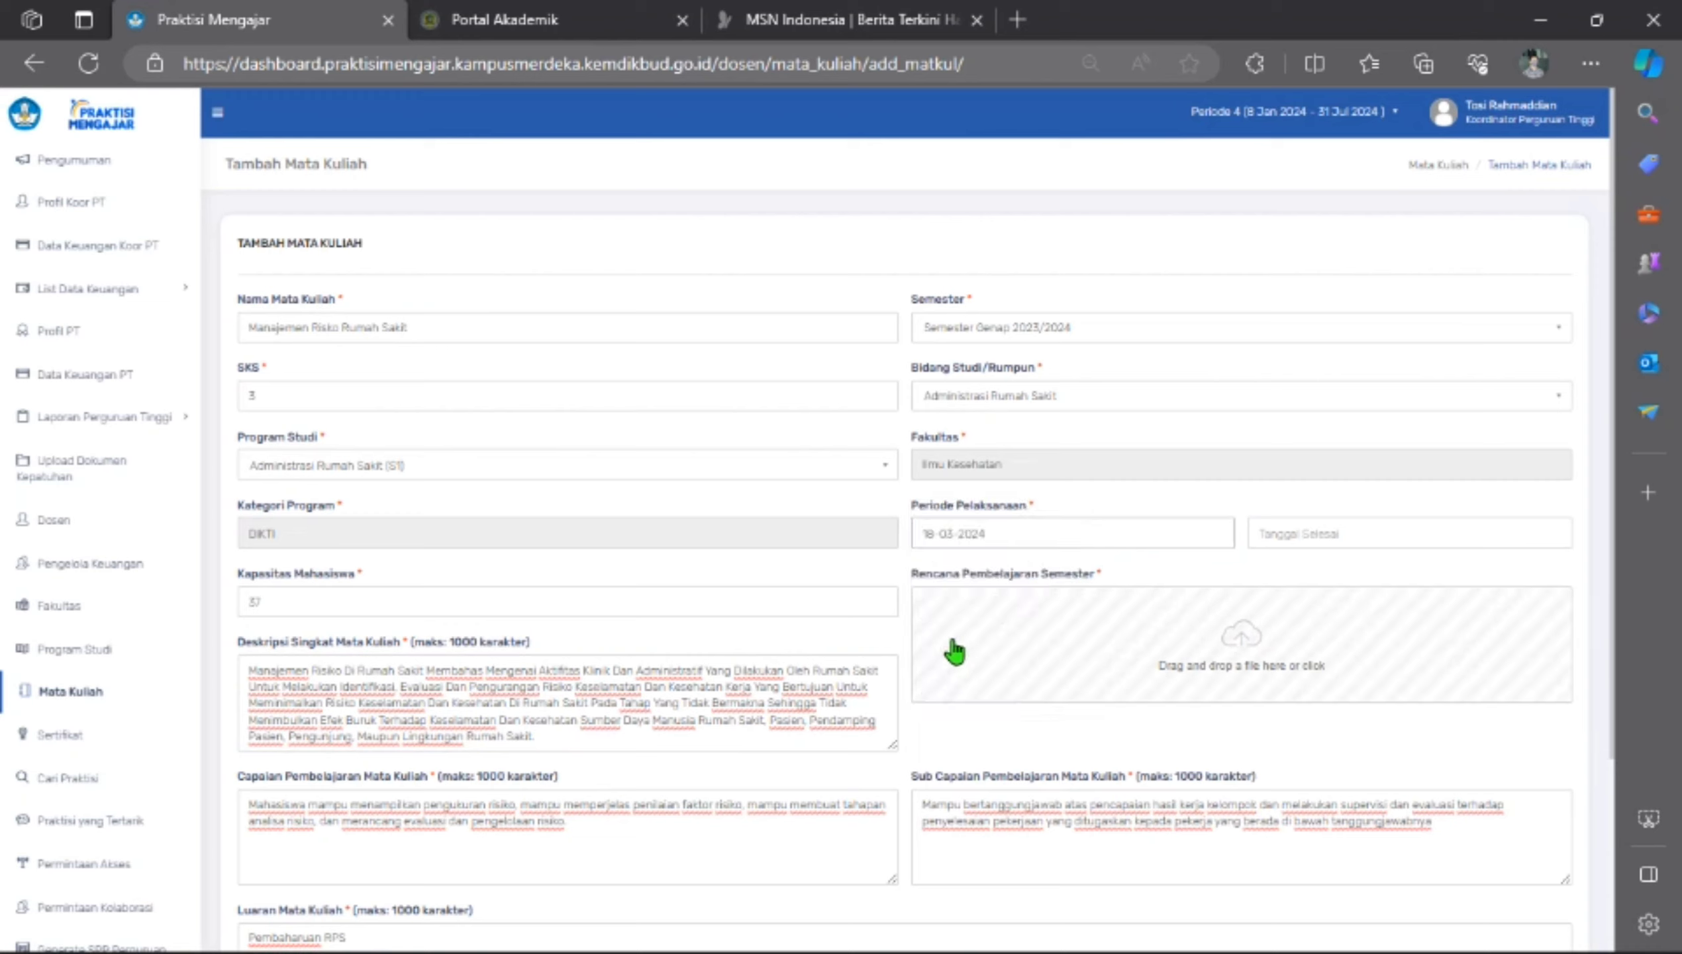
Set the end date of the course's implementation period to 28-06-2024.
{"action": "left_click", "coordinate": [1397, 534]}
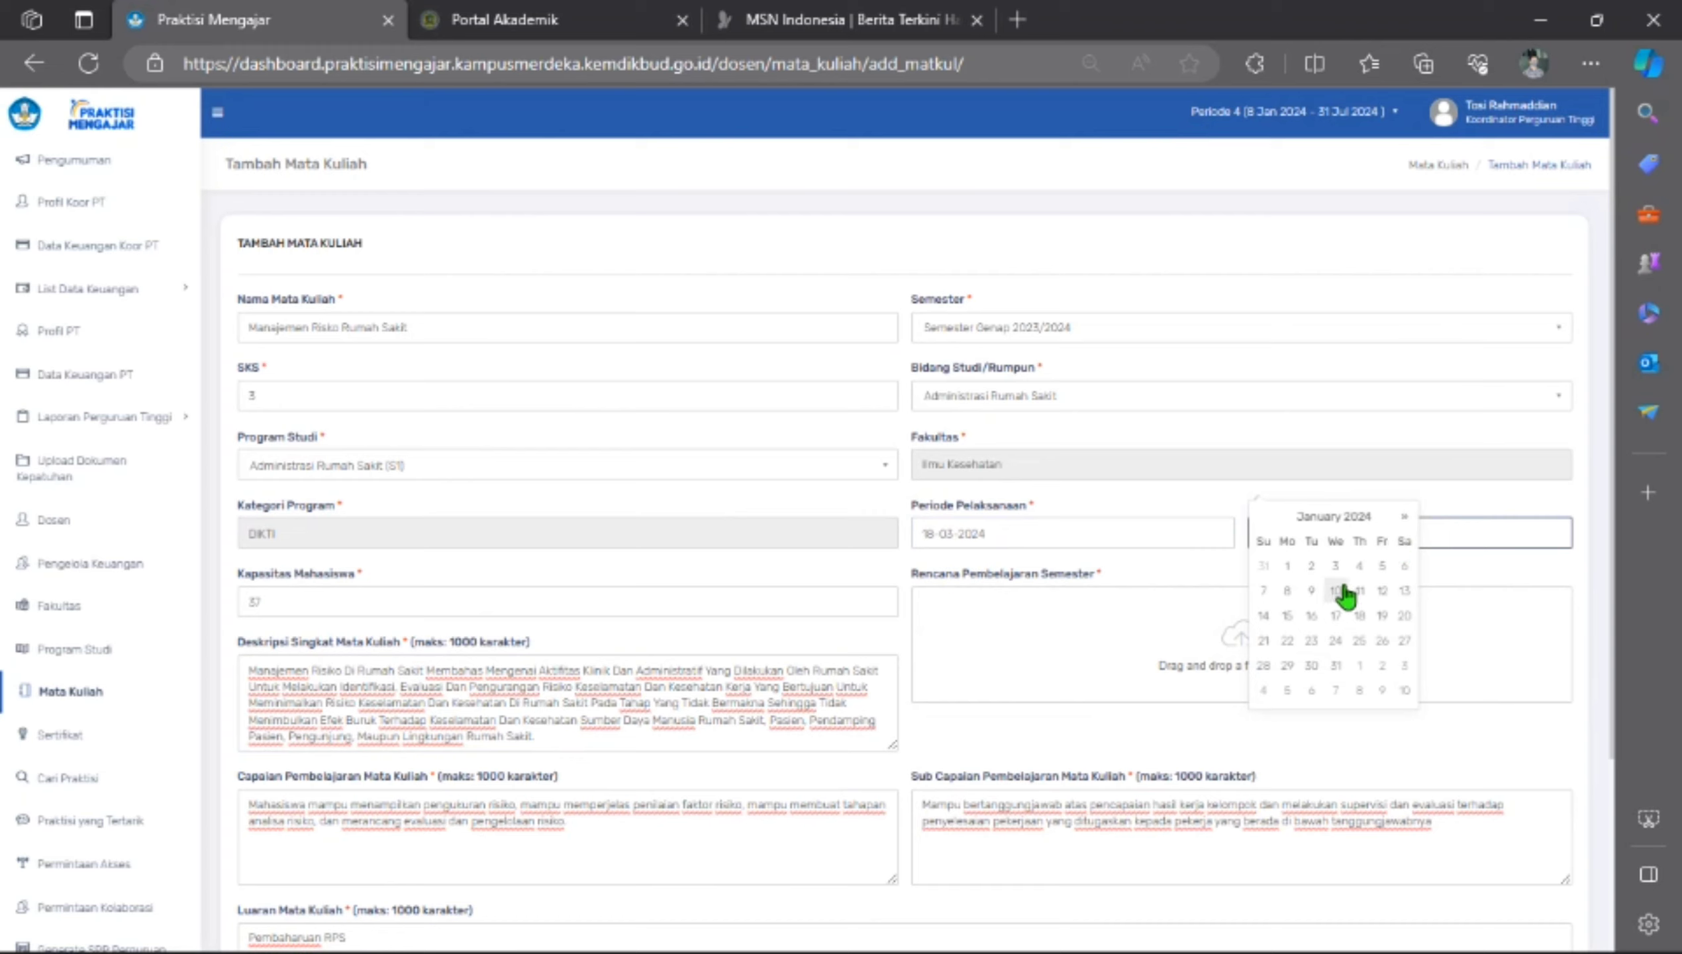
{"action": "left_click", "coordinate": [1405, 516]}
{"action": "left_click", "coordinate": [1405, 516]}
{"action": "left_click", "coordinate": [1405, 516]}
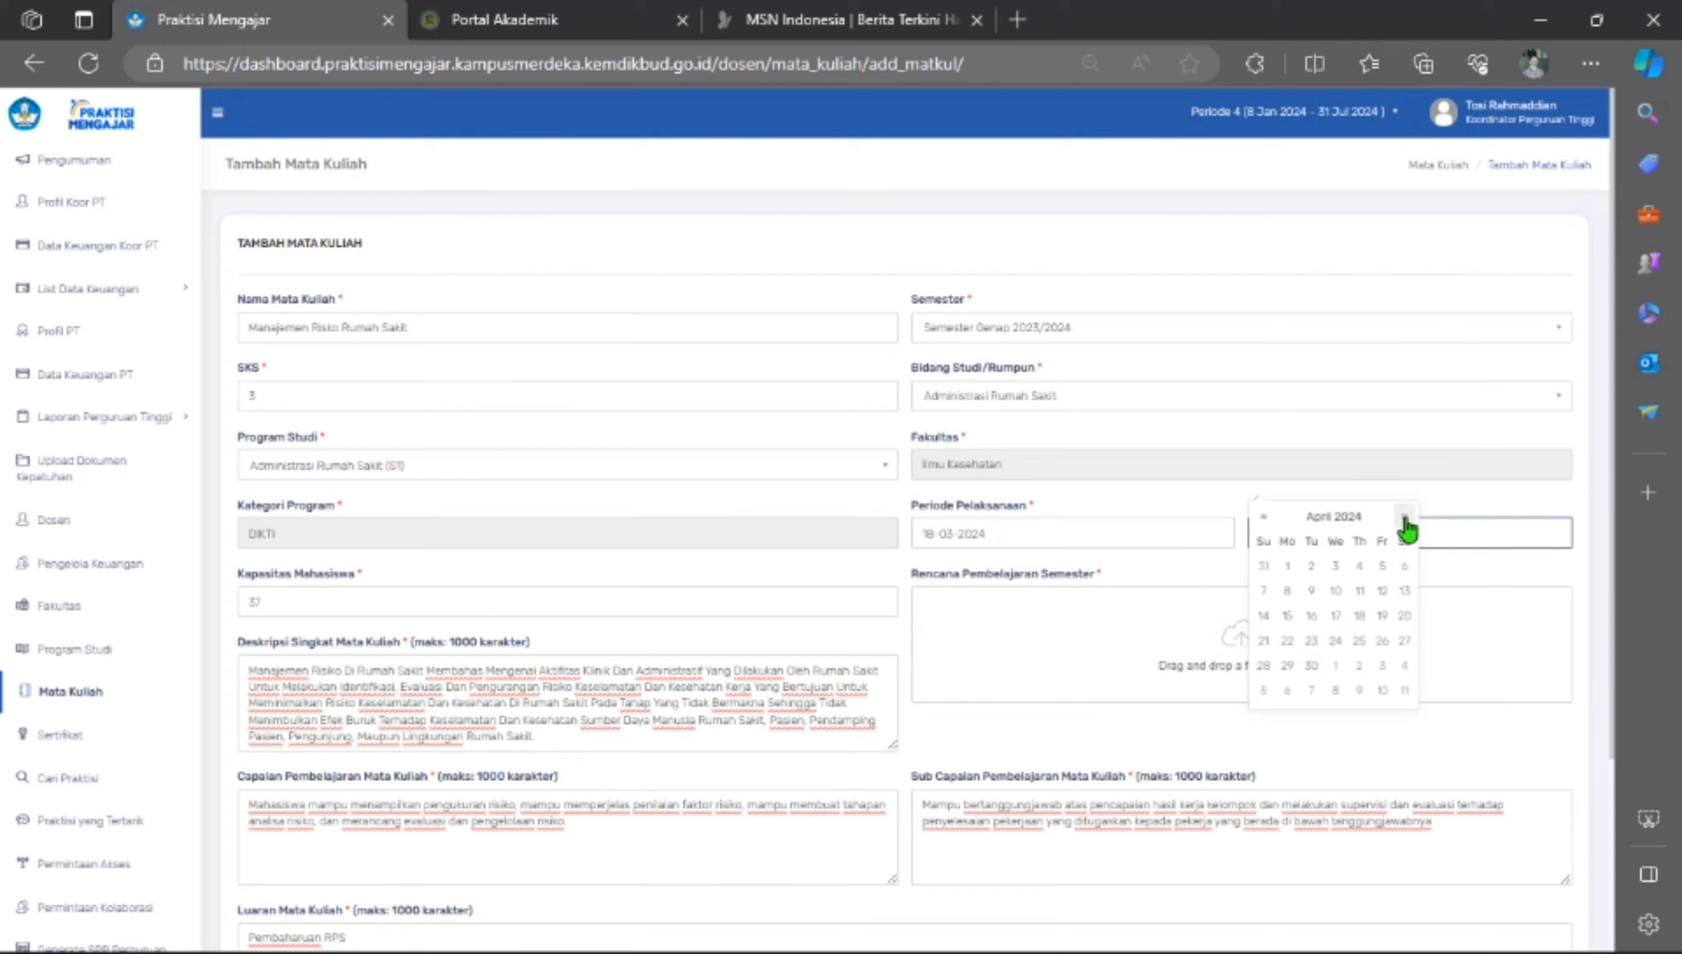
{"action": "left_click", "coordinate": [1405, 516]}
{"action": "left_click", "coordinate": [1405, 516]}
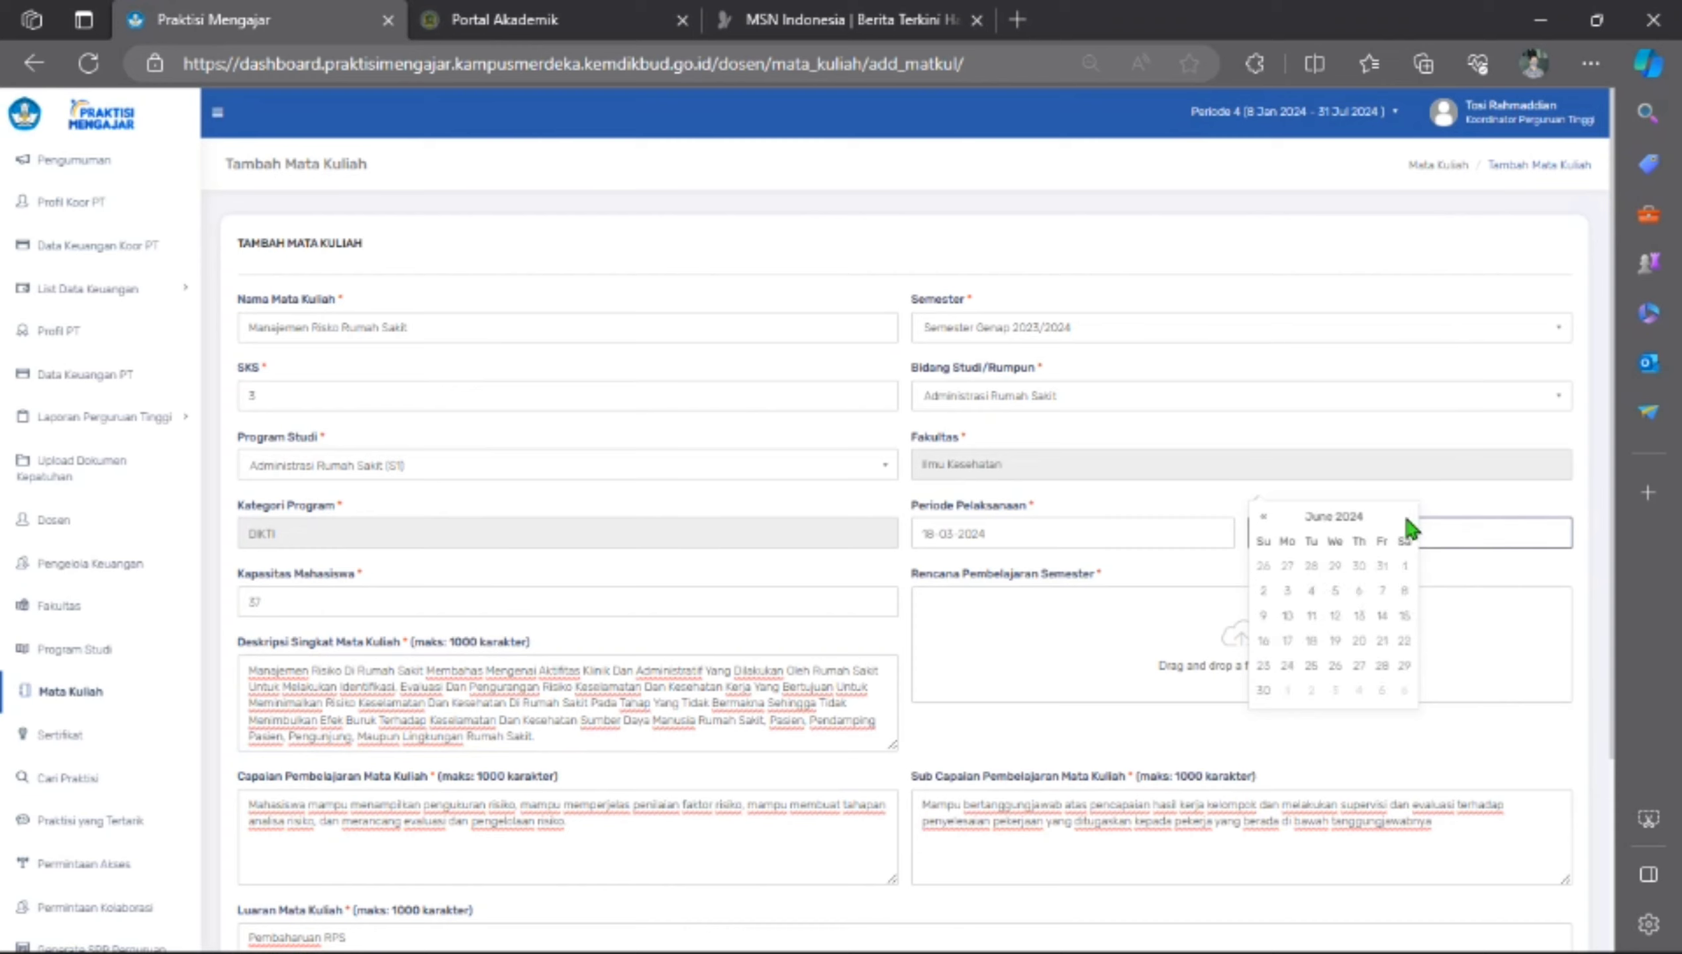
{"action": "left_click", "coordinate": [1381, 666]}
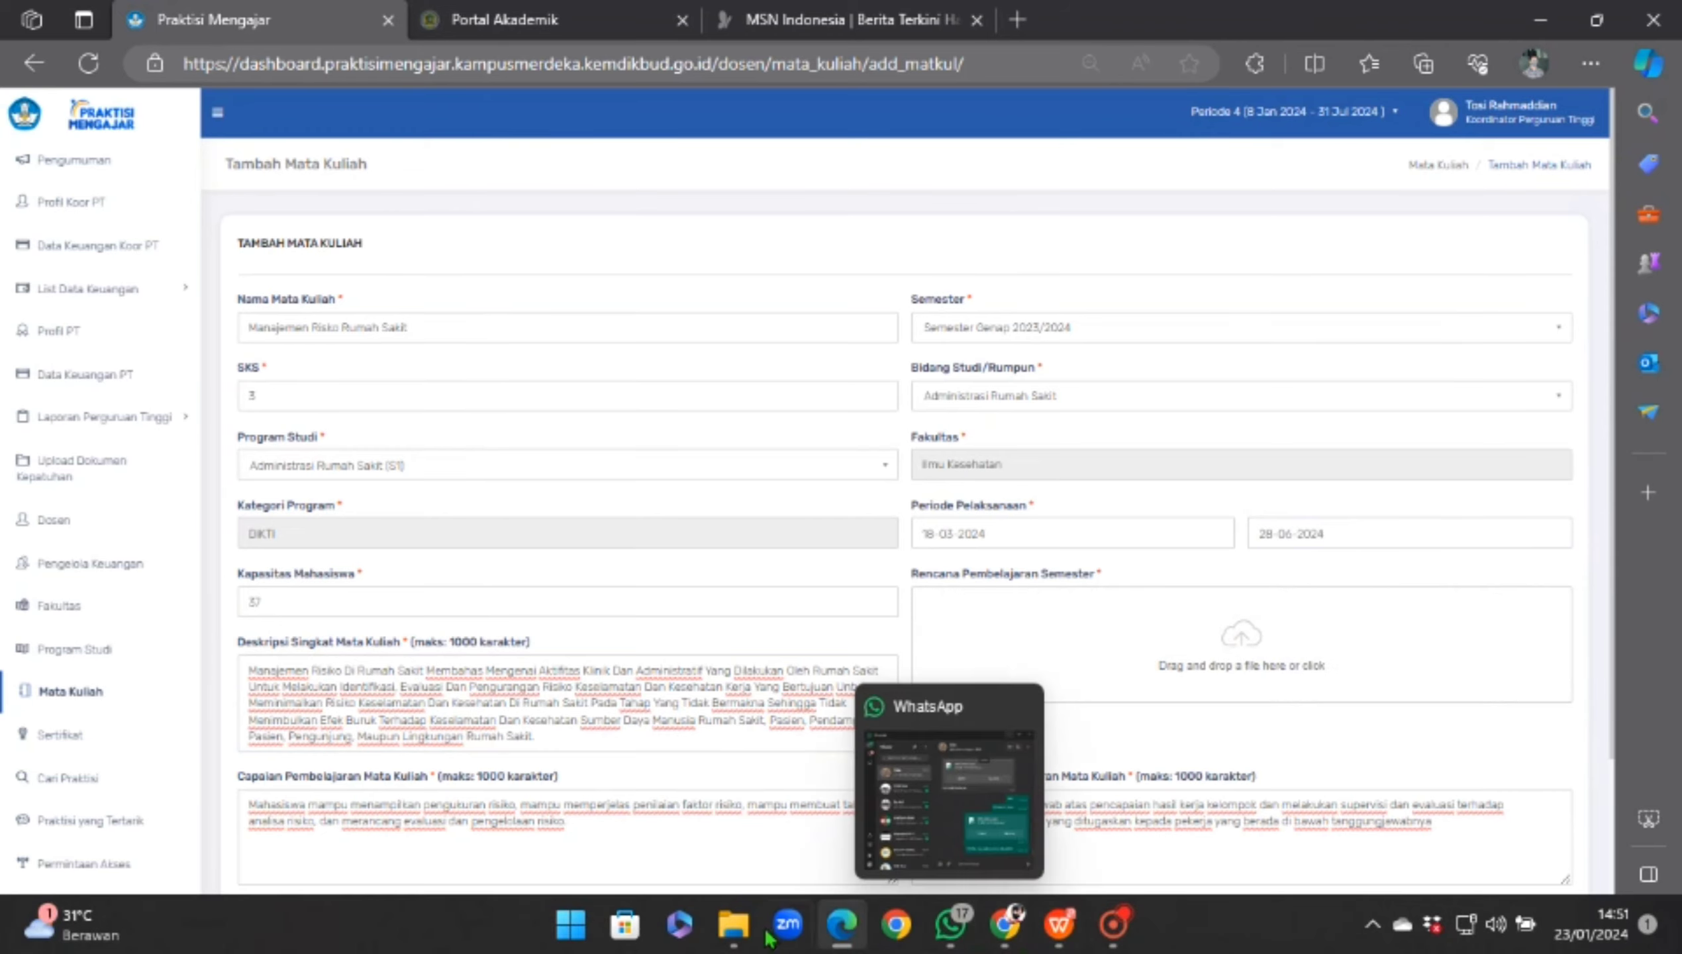
Upload the PDF RPS Manj. Risiko PM 4 from the Dokumen folder as the semester learning plan and save the course.
{"action": "left_click", "coordinate": [735, 935]}
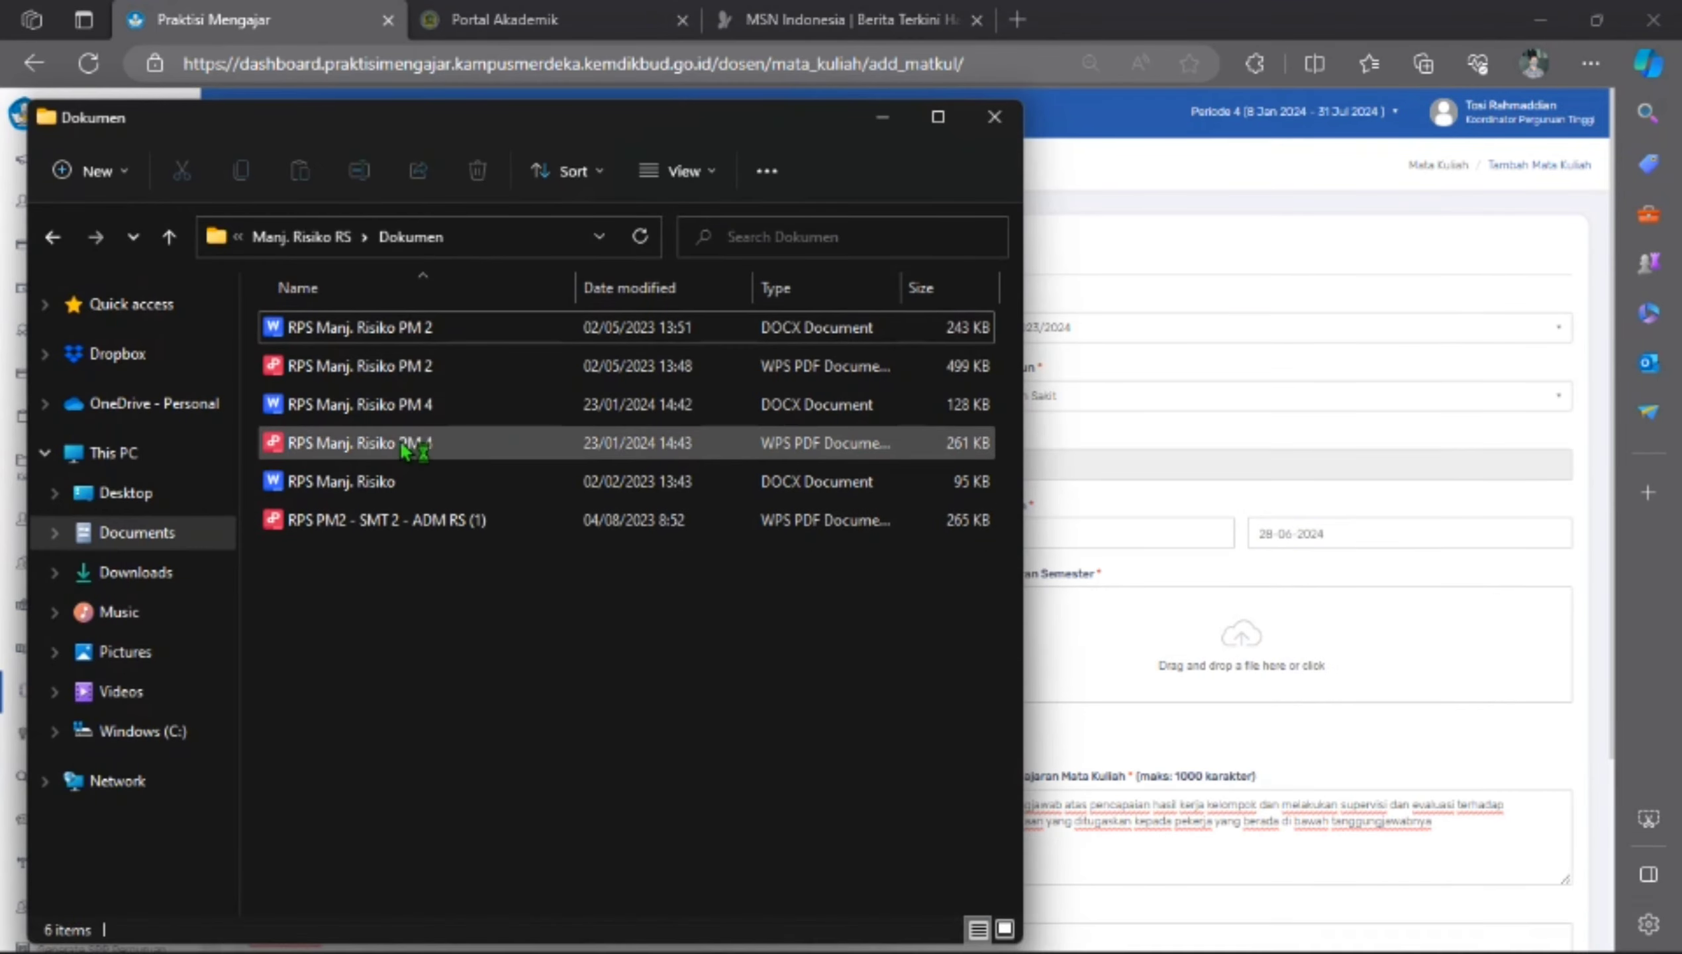
{"action": "left_click_drag", "start_coordinate": [360, 444], "coordinate": [1212, 651]}
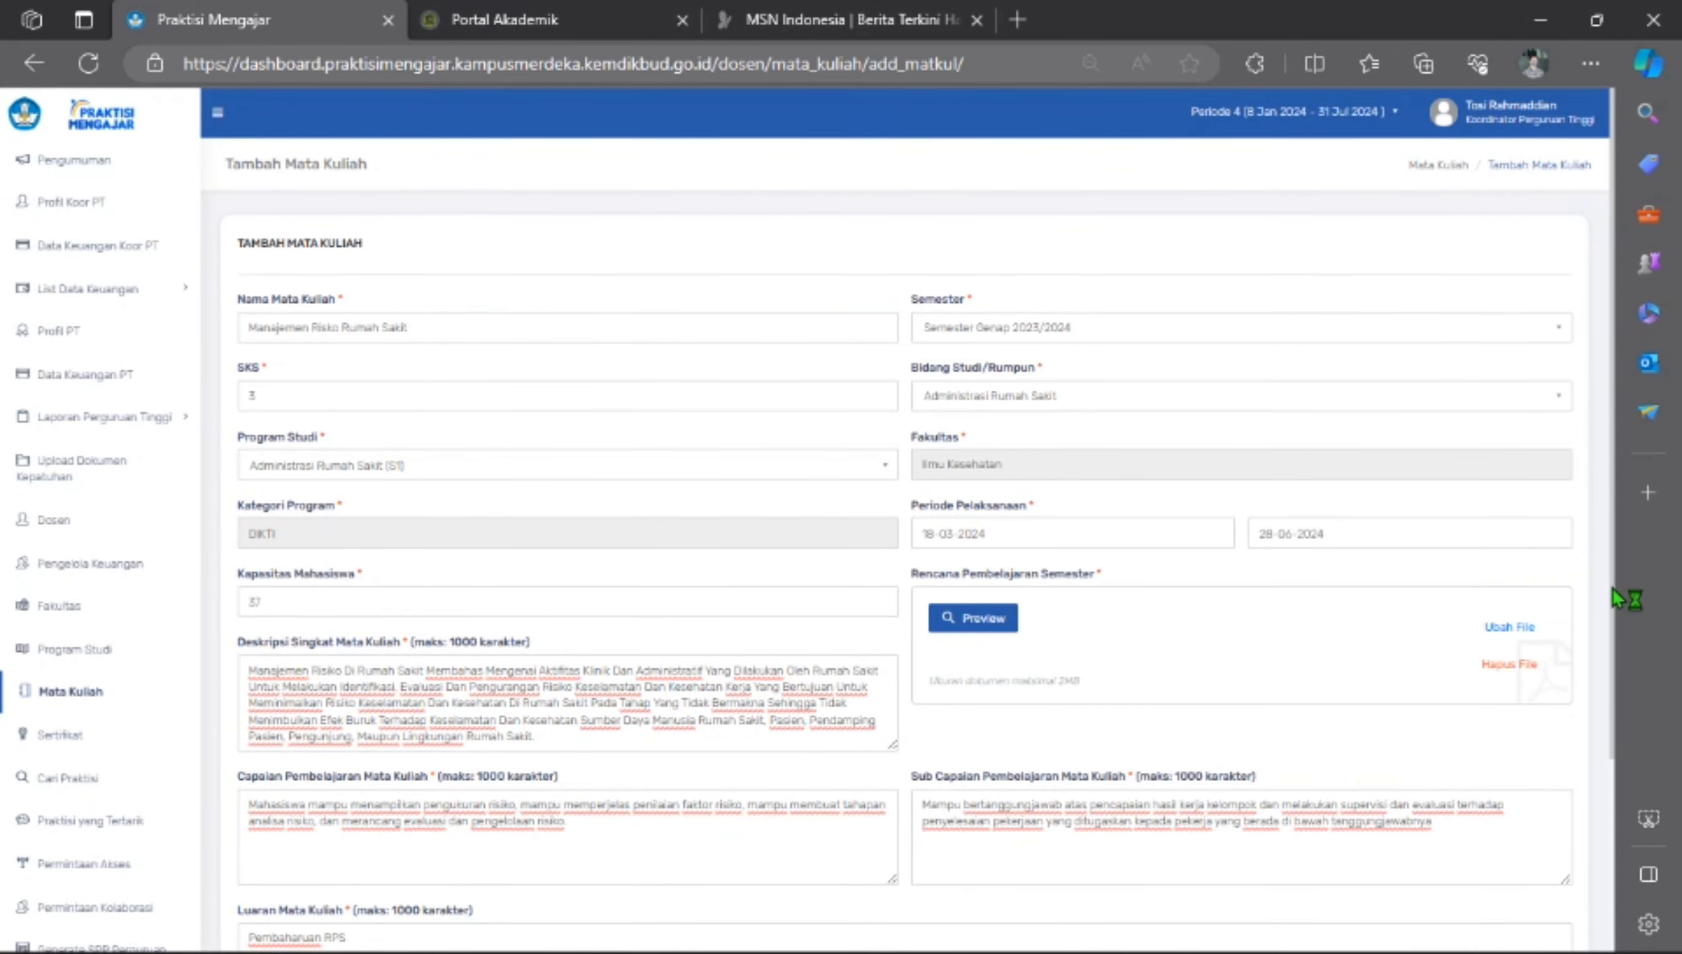
{"action": "left_click_drag", "start_coordinate": [1614, 700], "coordinate": [1629, 882]}
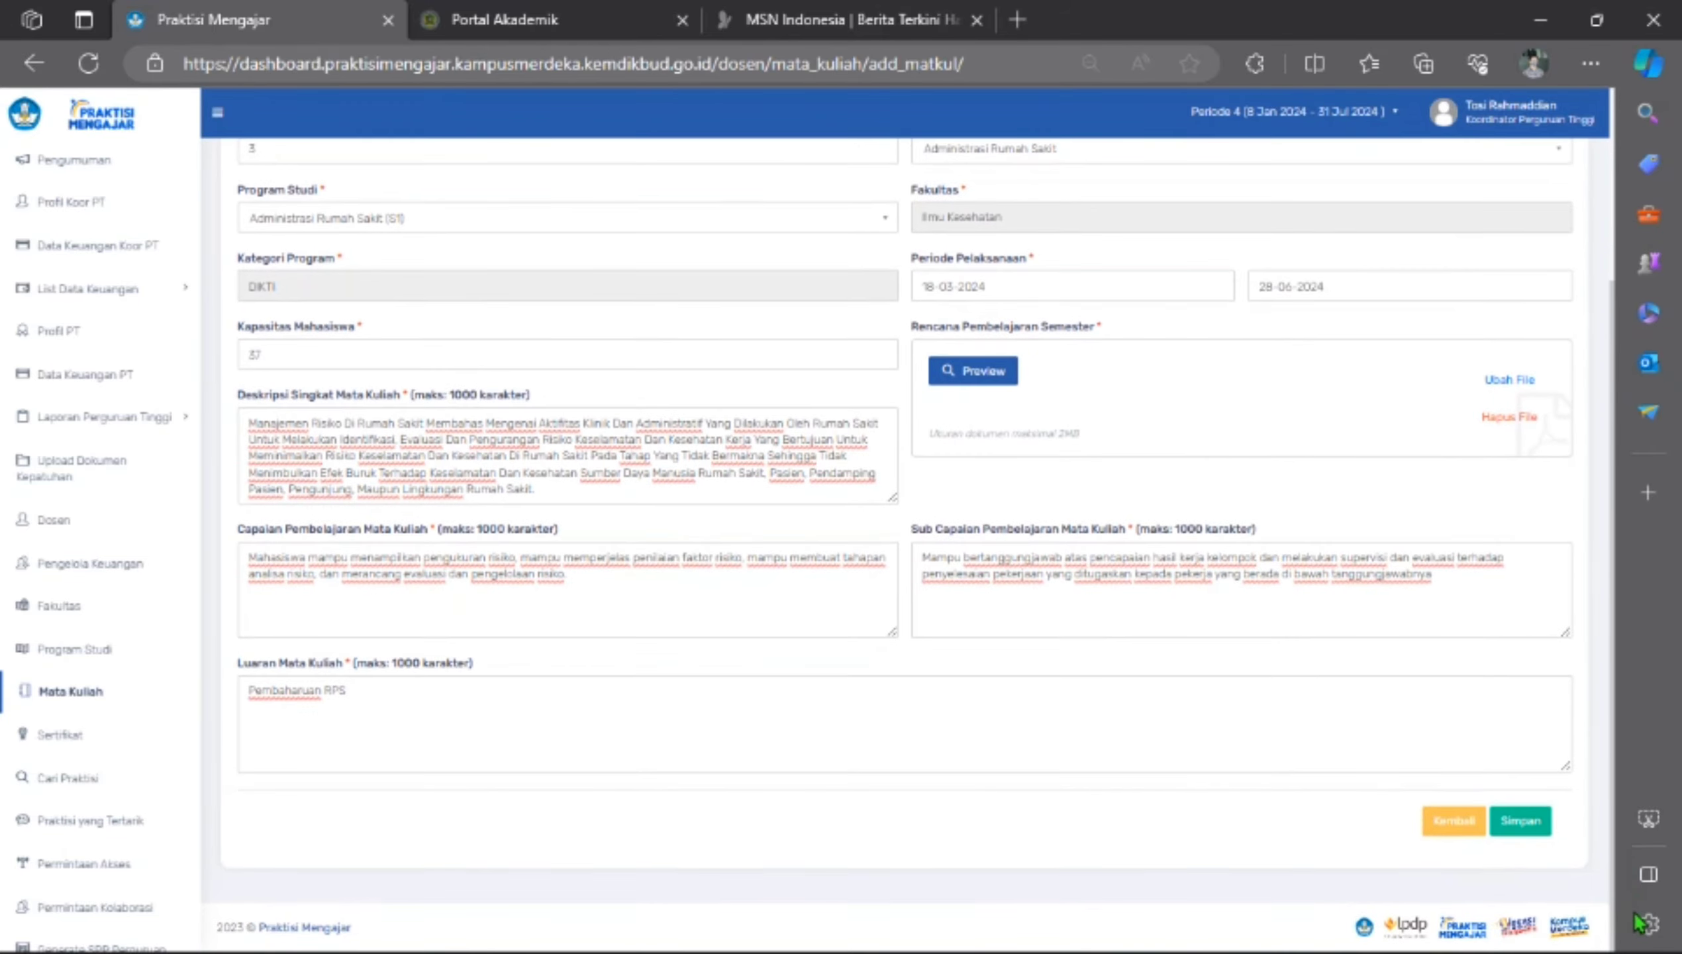
{"action": "left_click", "coordinate": [1547, 828]}
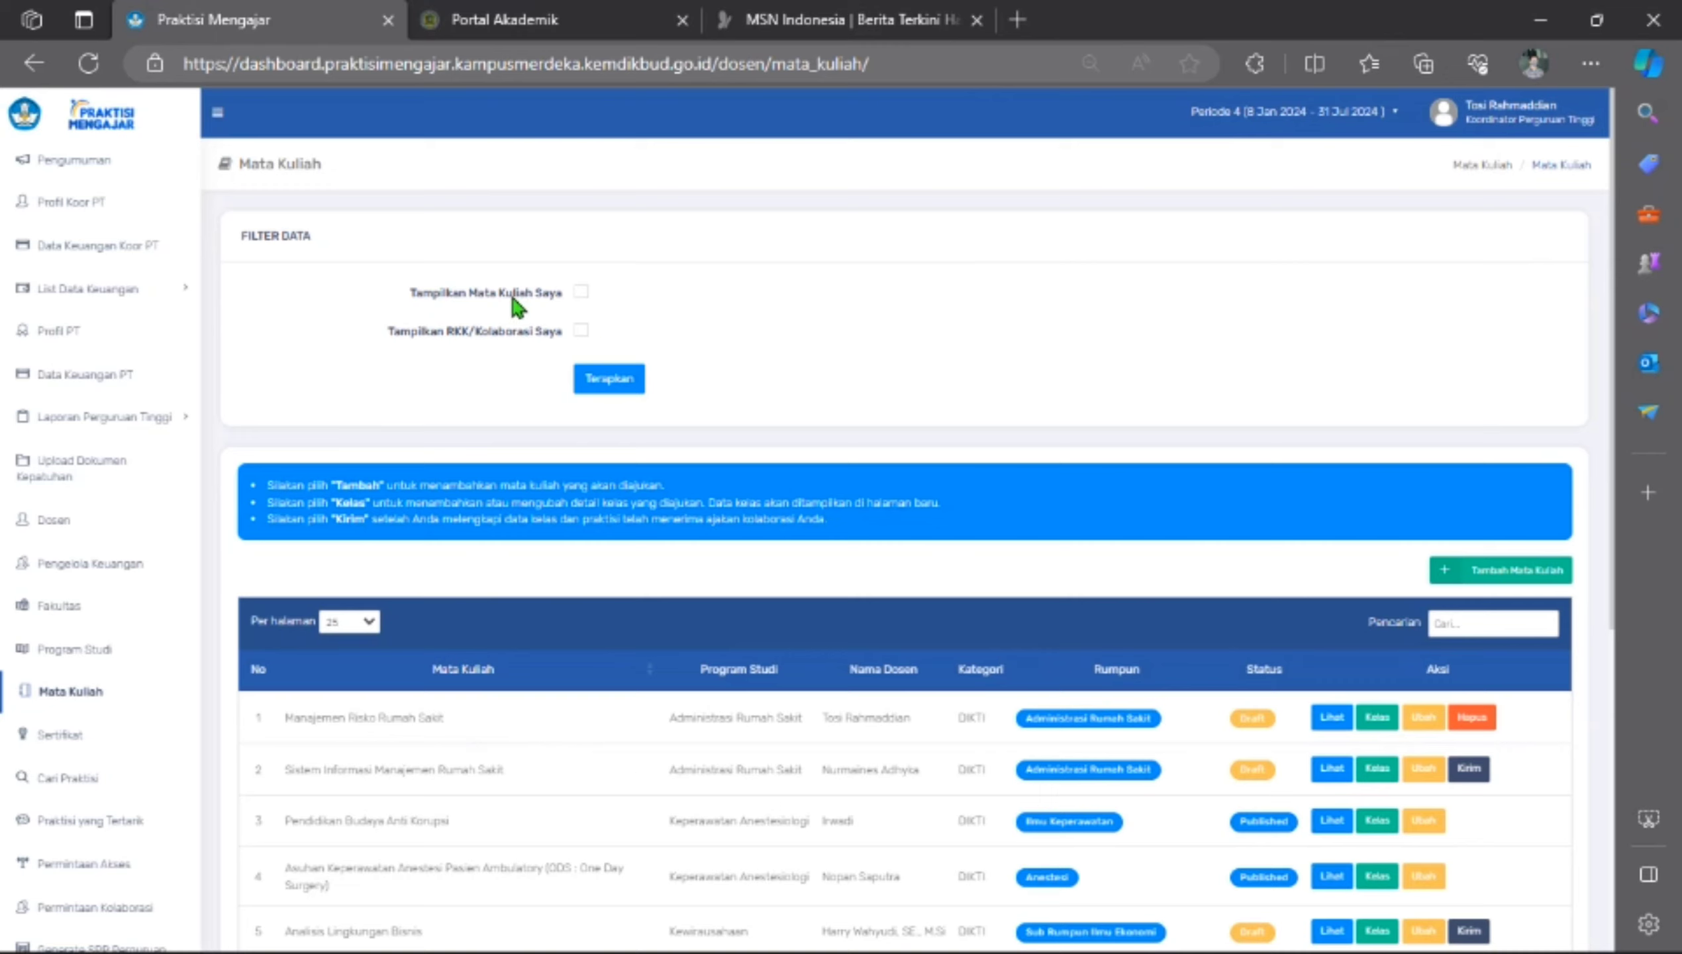
Filter the course list to show only your own courses, and remove the filter again to restore the full list.
{"action": "left_click", "coordinate": [580, 294]}
{"action": "left_click", "coordinate": [611, 380]}
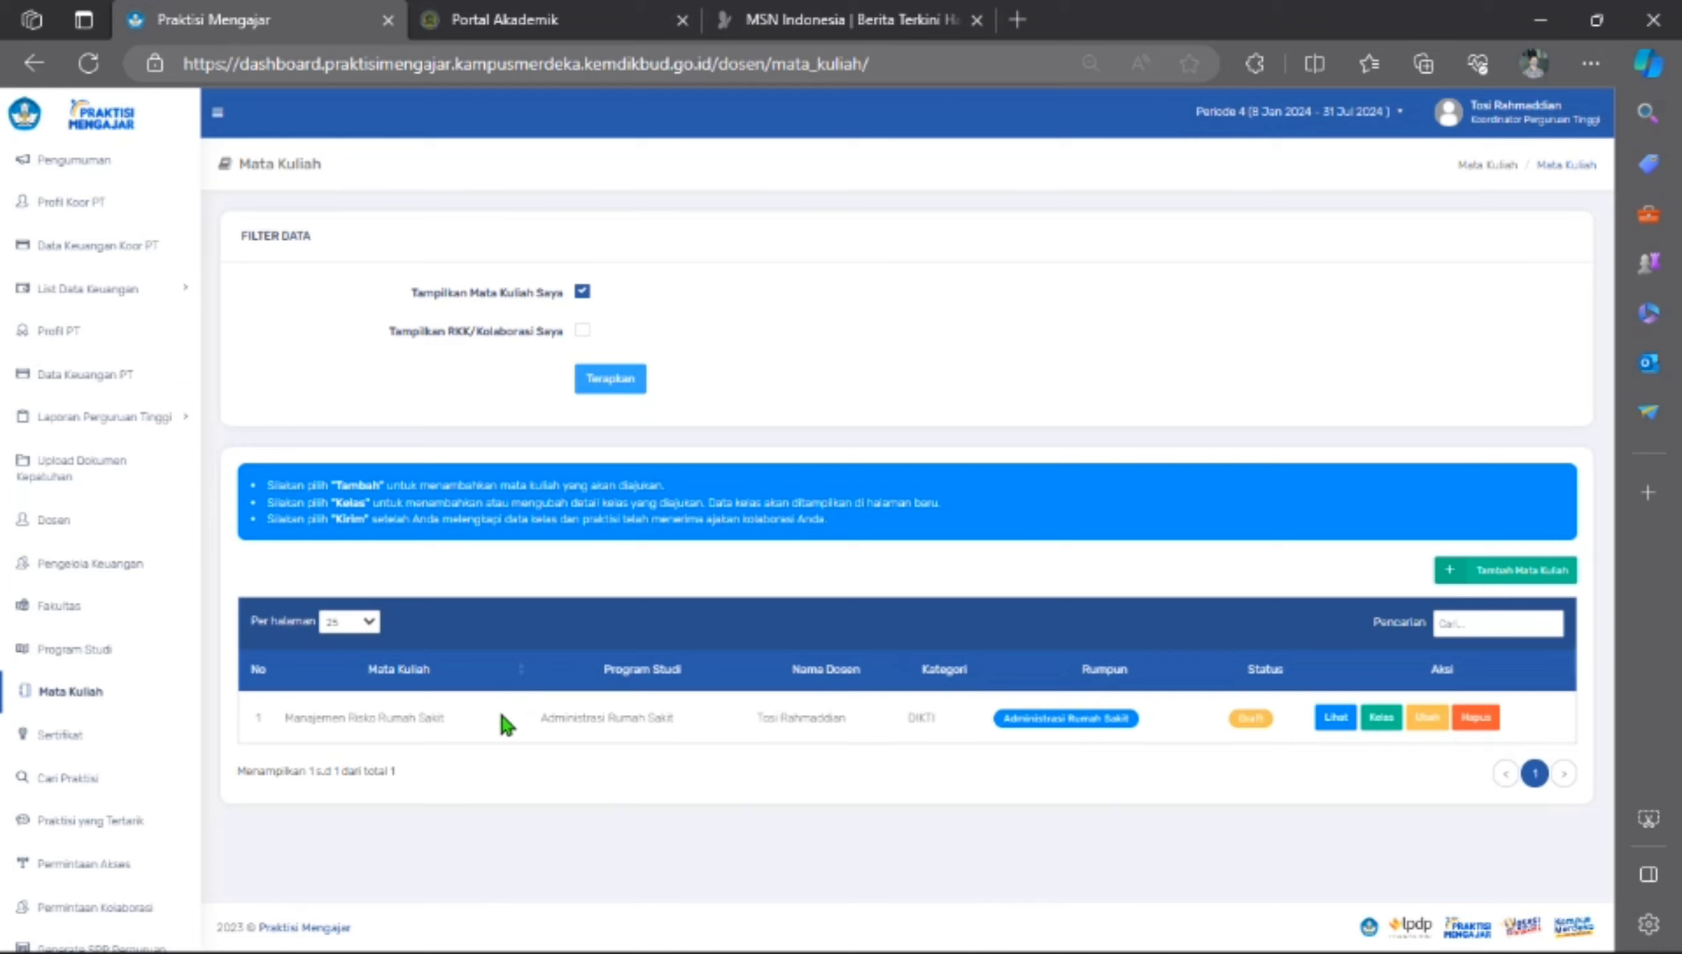
{"action": "left_click", "coordinate": [582, 293]}
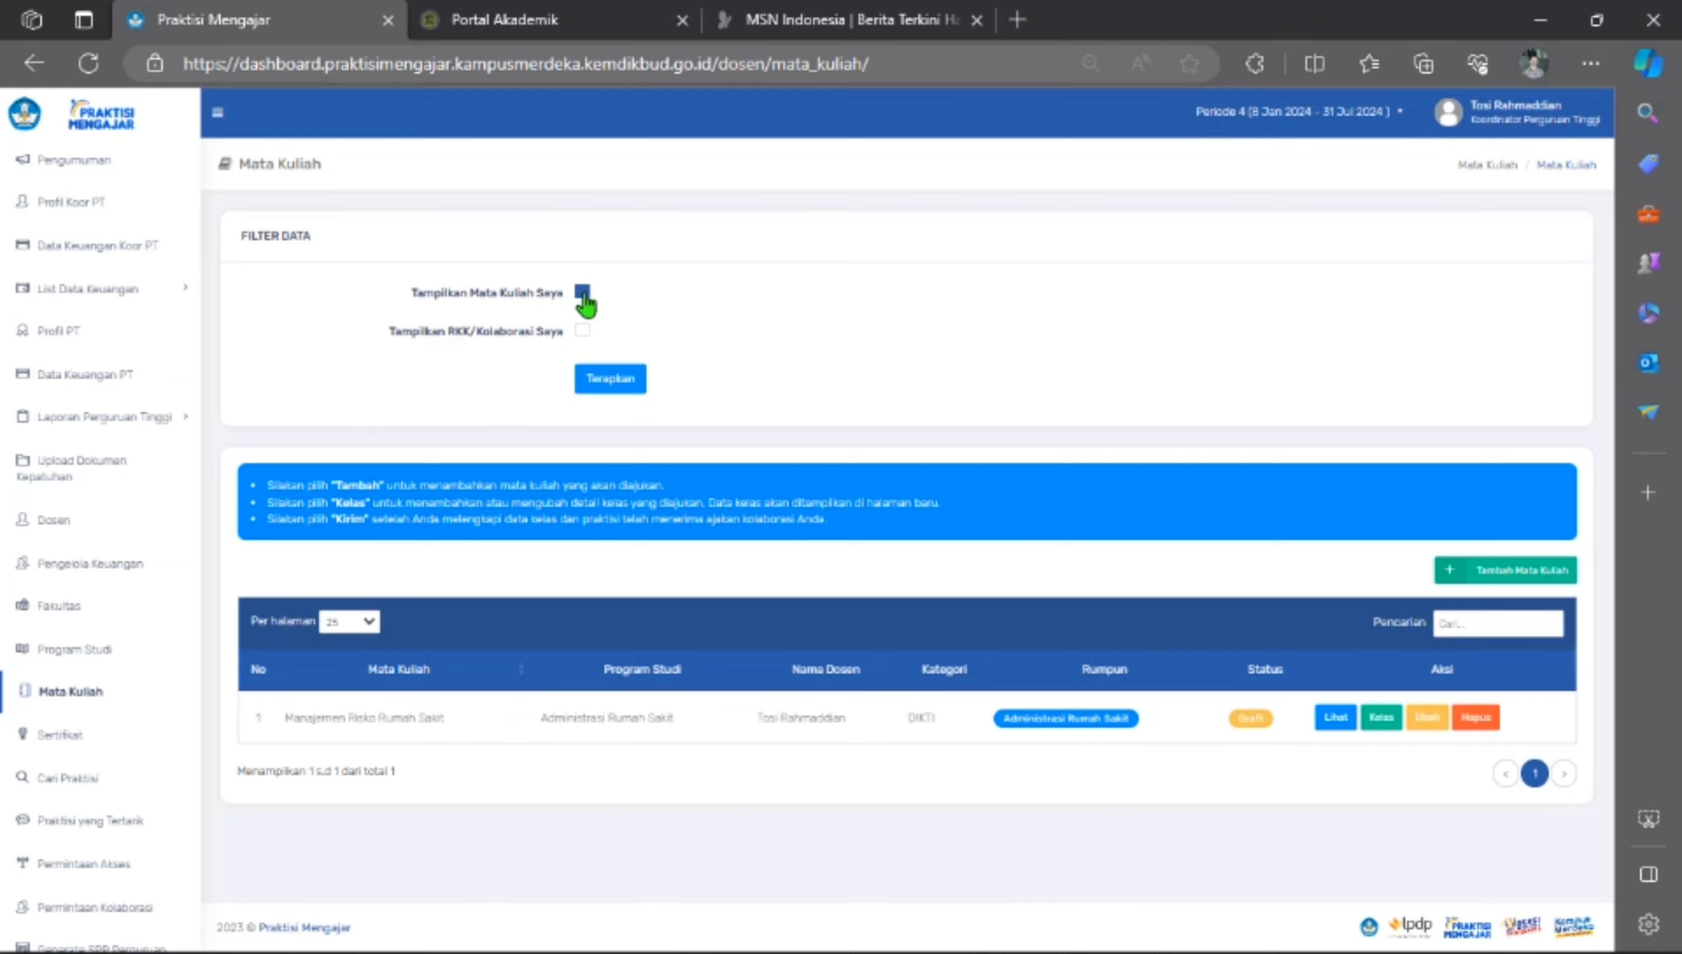
{"action": "left_click", "coordinate": [610, 381]}
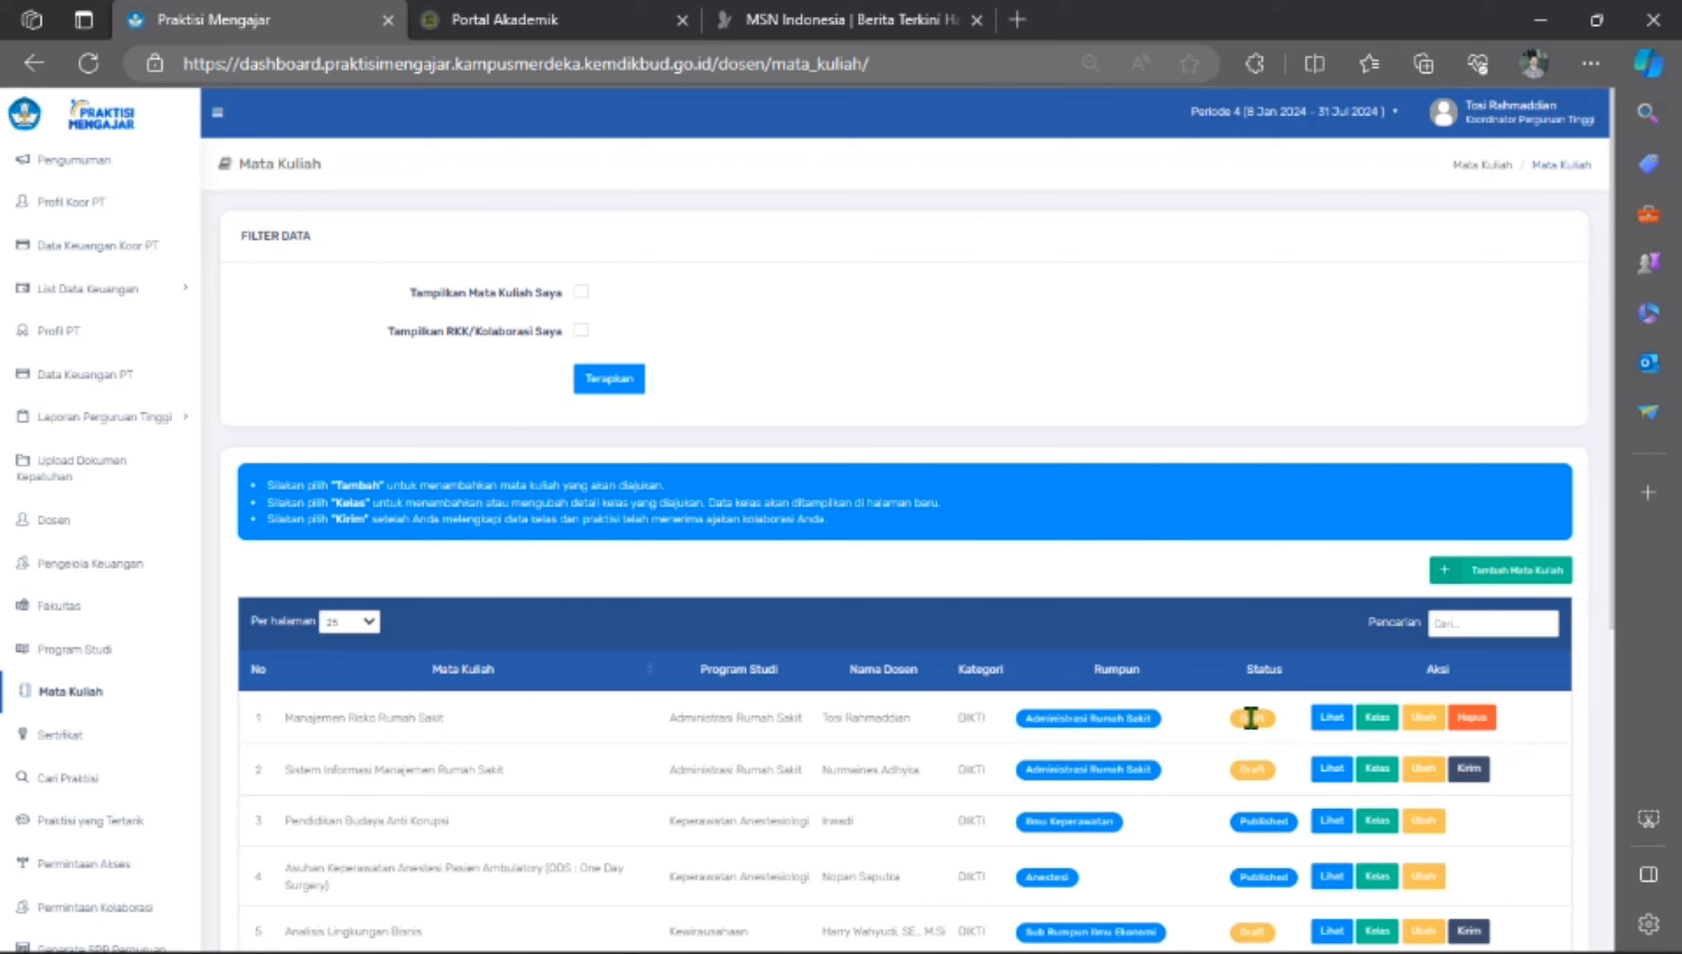
Add a class named "Manj. Risiko RS" to the Manajemen Risiko Rumah Sakit course.
{"action": "left_click", "coordinate": [1379, 721]}
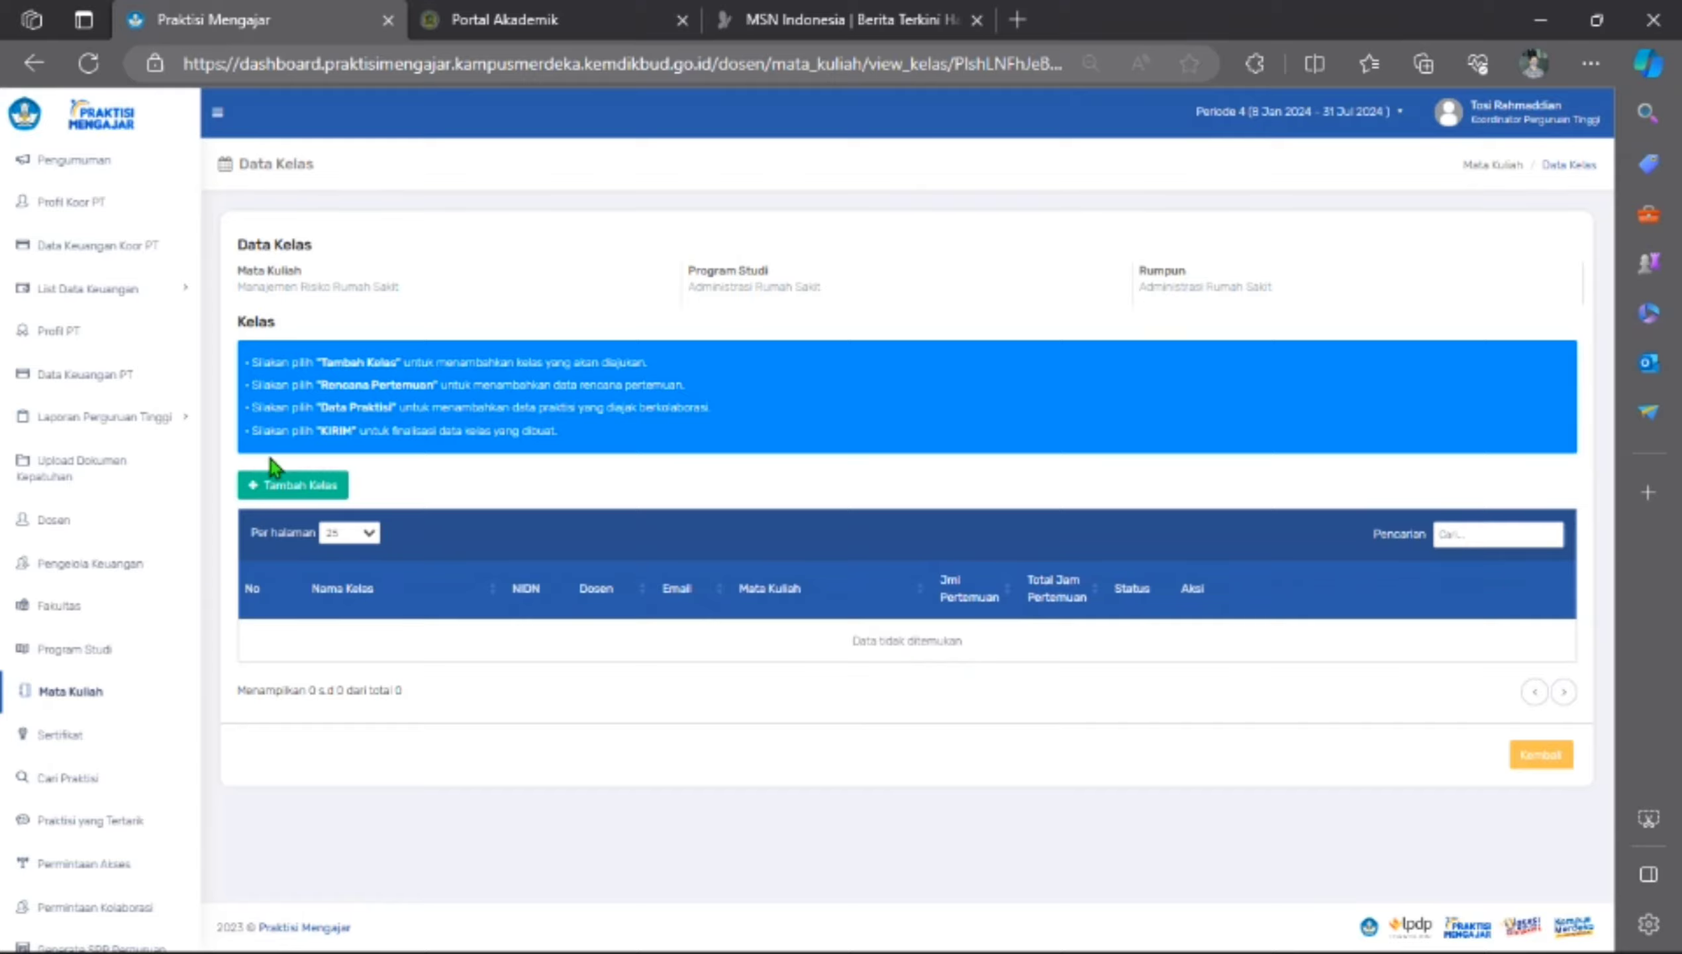
{"action": "left_click", "coordinate": [293, 483]}
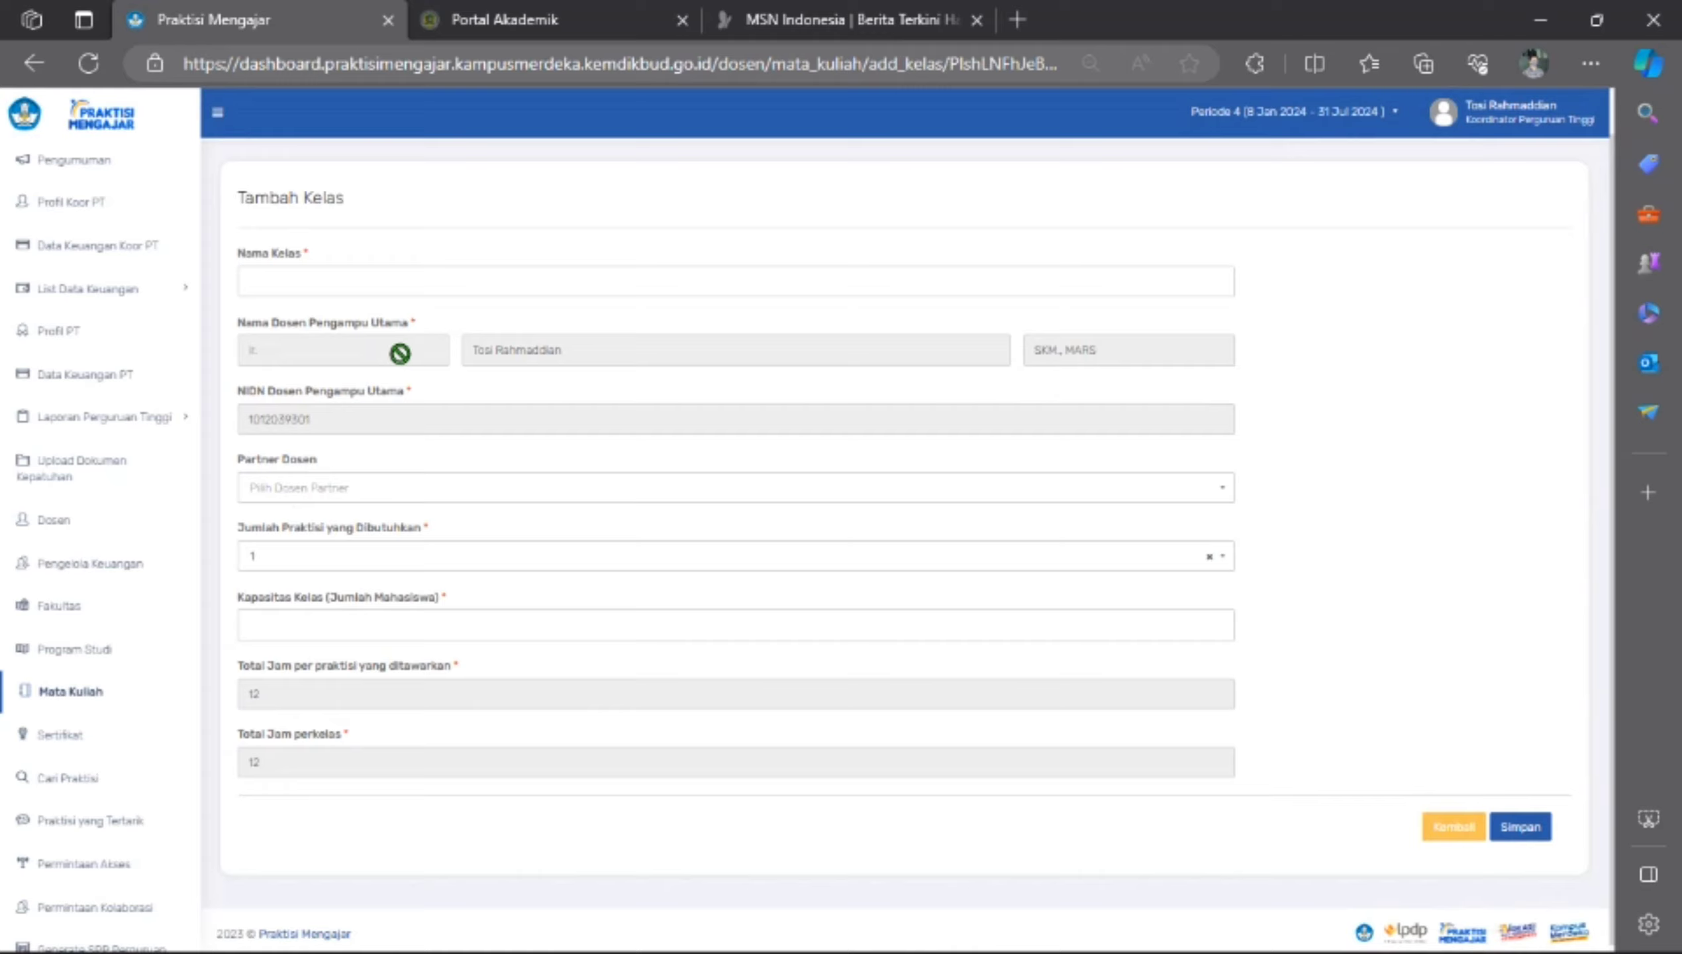
{"action": "left_click", "coordinate": [343, 283]}
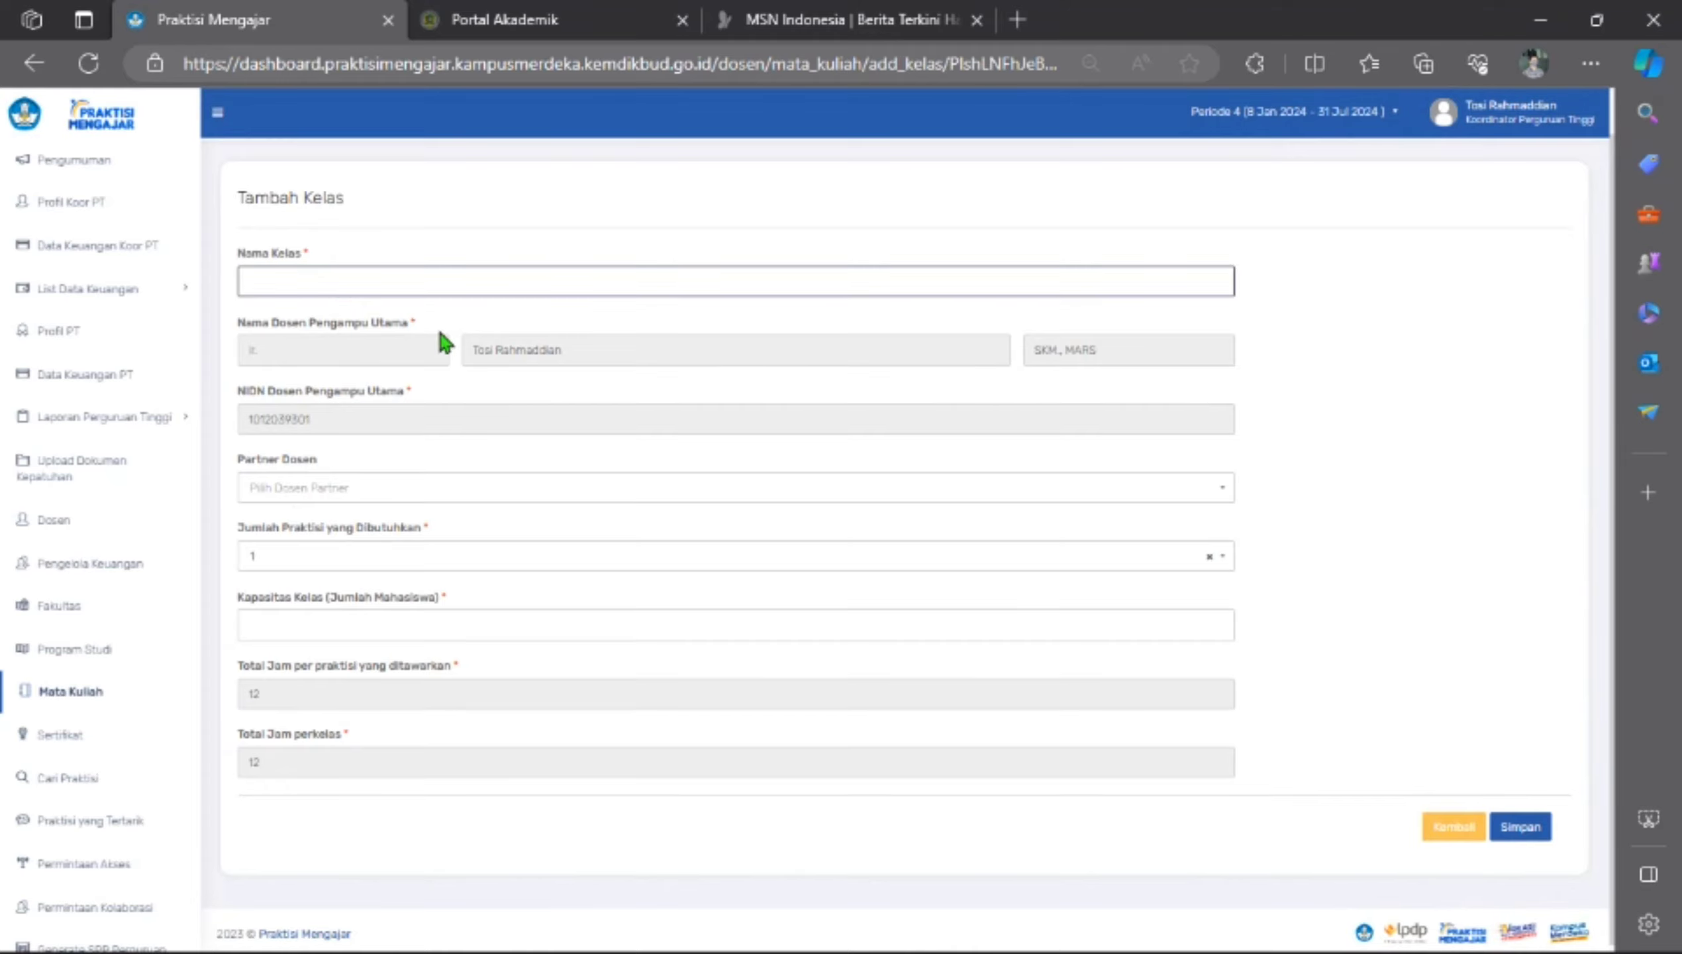
{"action": "type", "text": "Mani, R"}
{"action": "type", "text": "isiko"}
{"action": "type", "text": " RS"}
{"action": "left_click", "coordinate": [347, 361]}
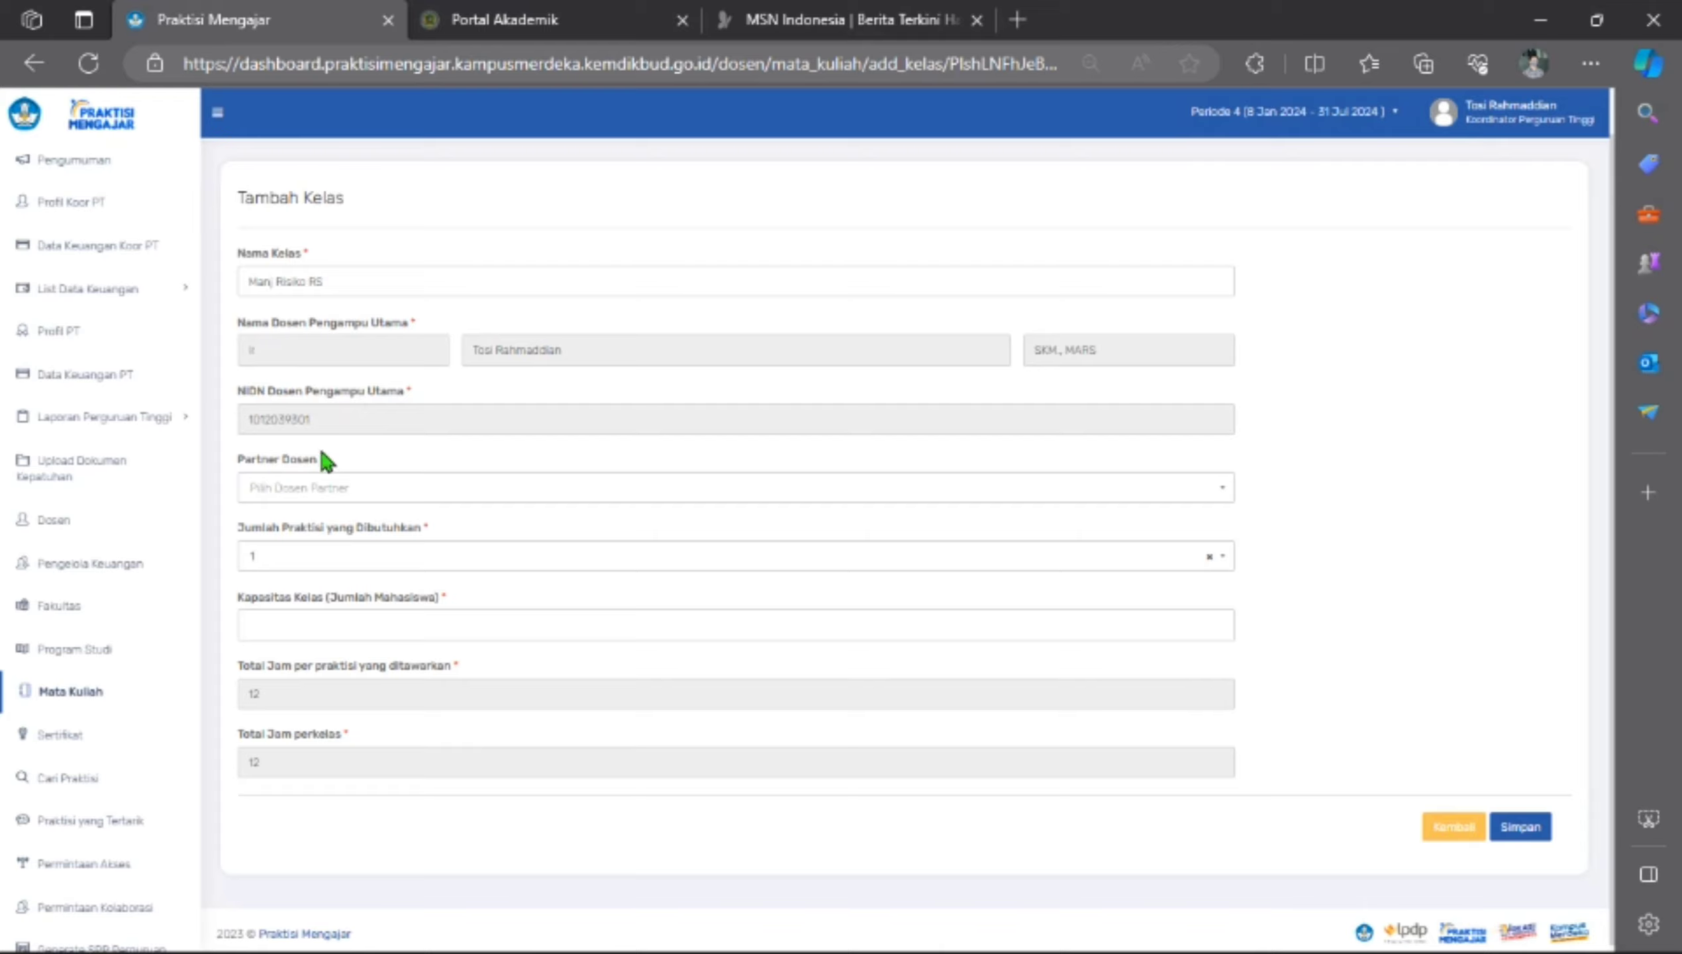
Choose the first listed lecturer as the class's partner lecturer, set the class capacity to 31 students and save the class.
{"action": "left_click", "coordinate": [343, 487]}
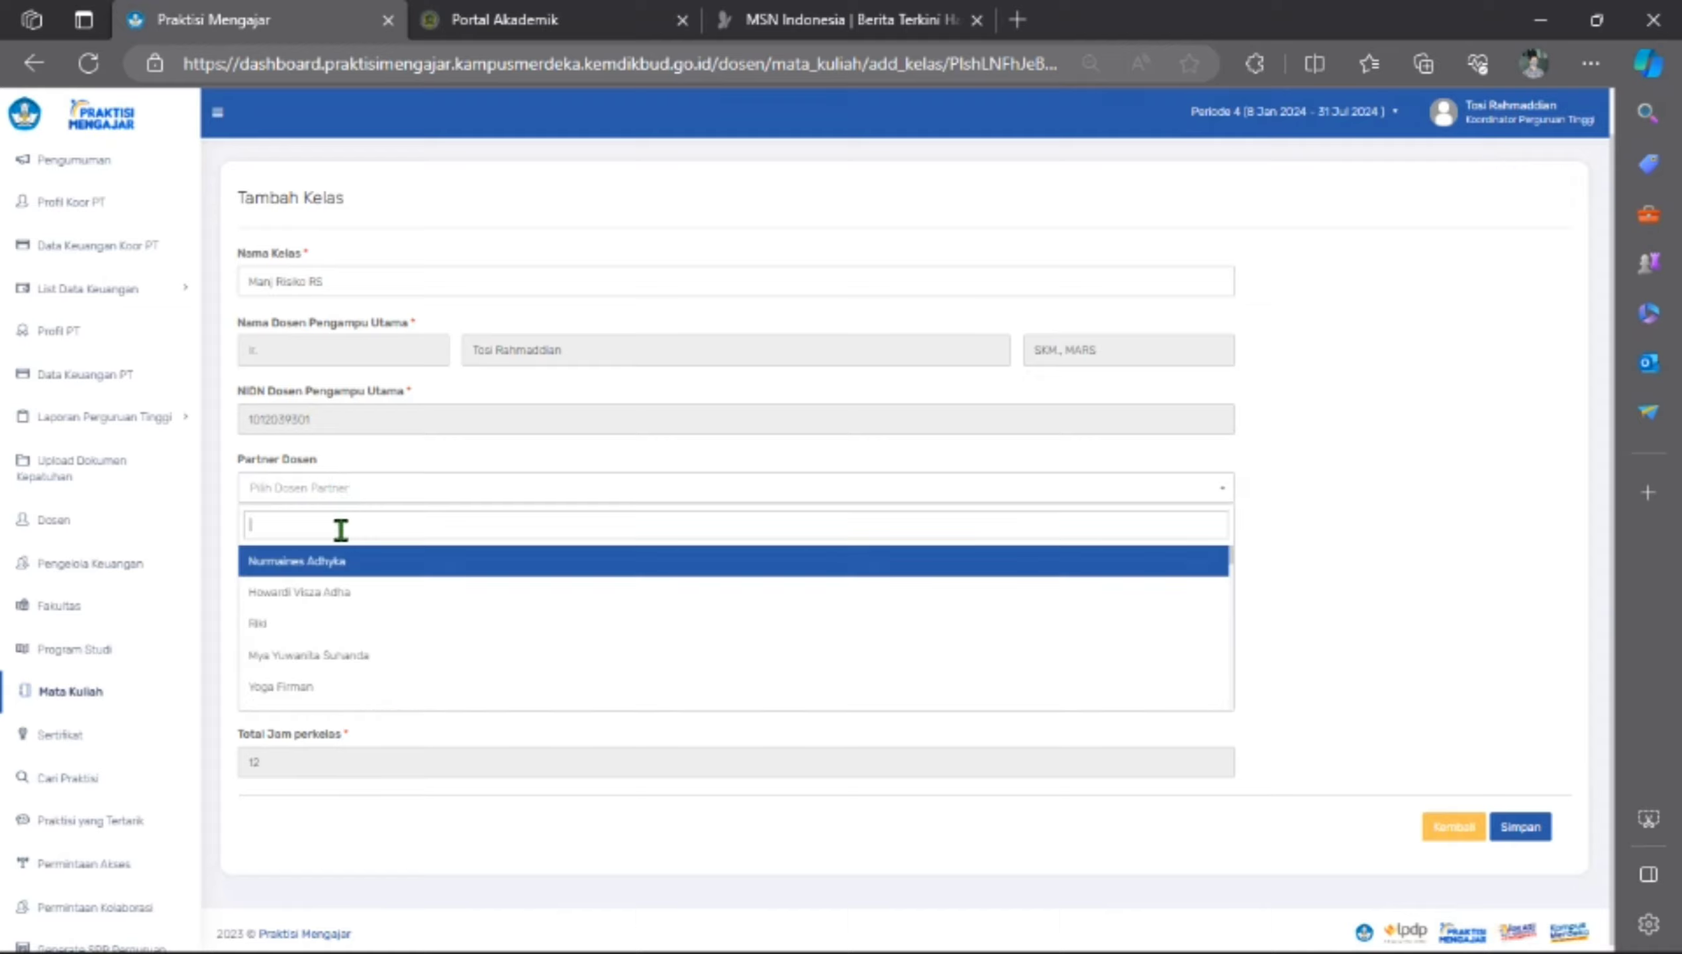
{"action": "left_click", "coordinate": [346, 562]}
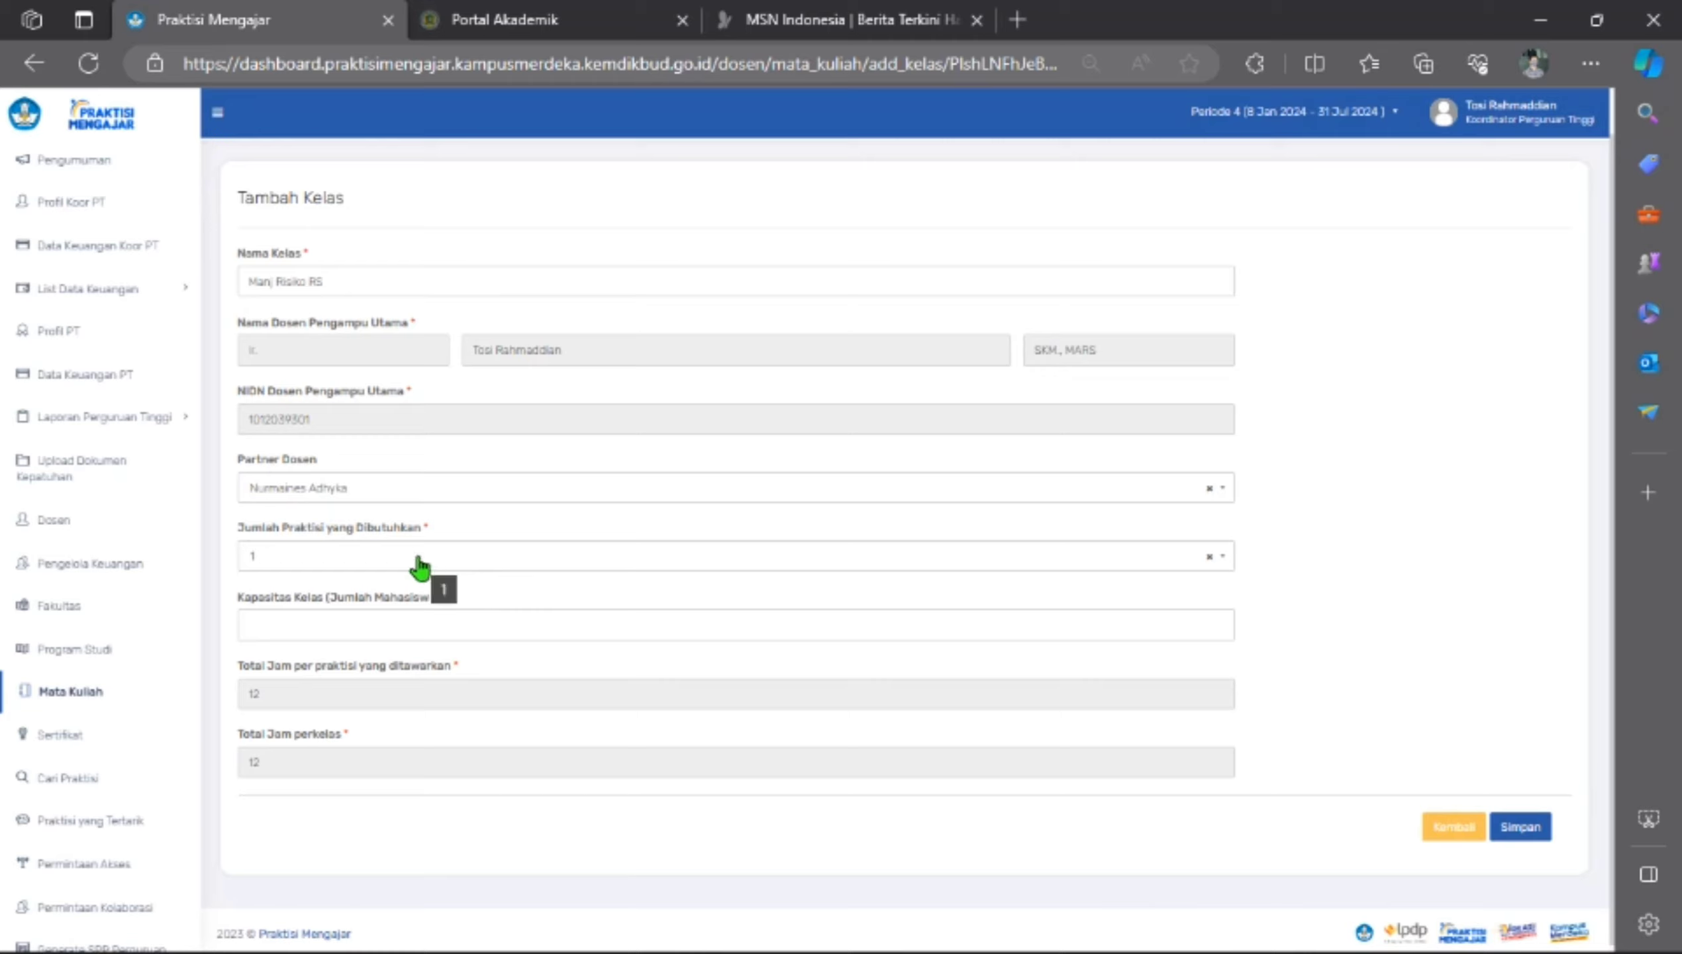
{"action": "left_click", "coordinate": [435, 630]}
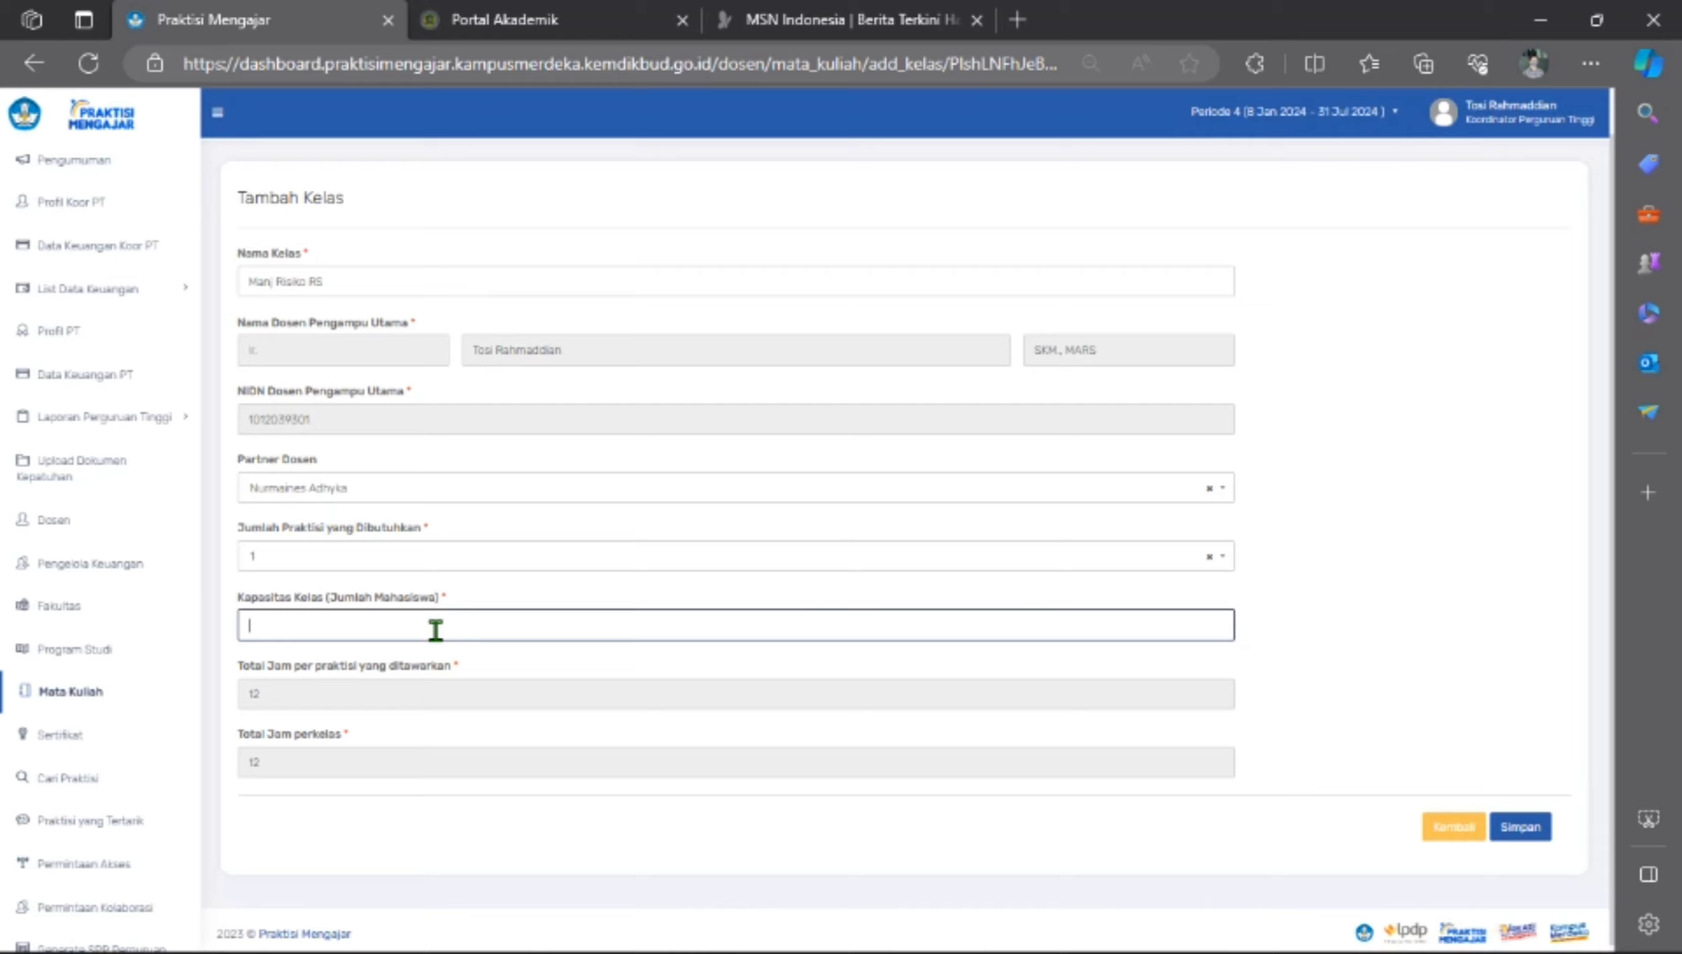
{"action": "type", "text": "3"}
{"action": "type", "text": "1"}
{"action": "left_click", "coordinate": [1529, 828]}
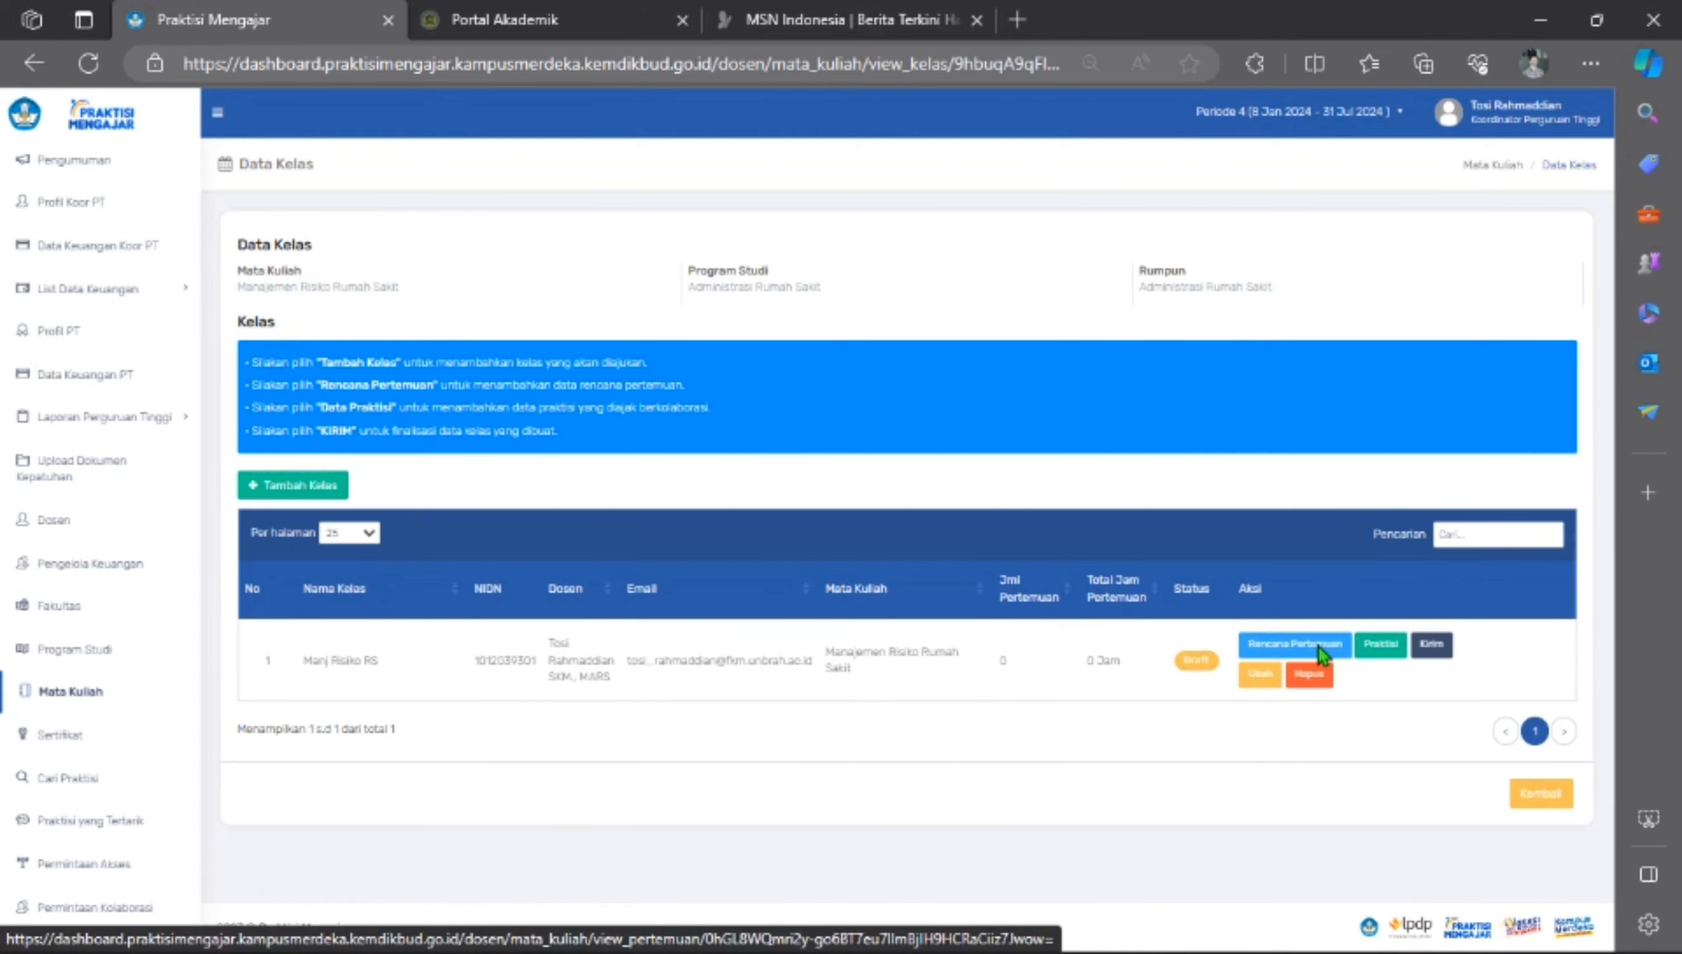
Open the meeting plan of the Manj. Risiko RS class and add empty meeting rows until there are six.
{"action": "left_click", "coordinate": [1319, 646]}
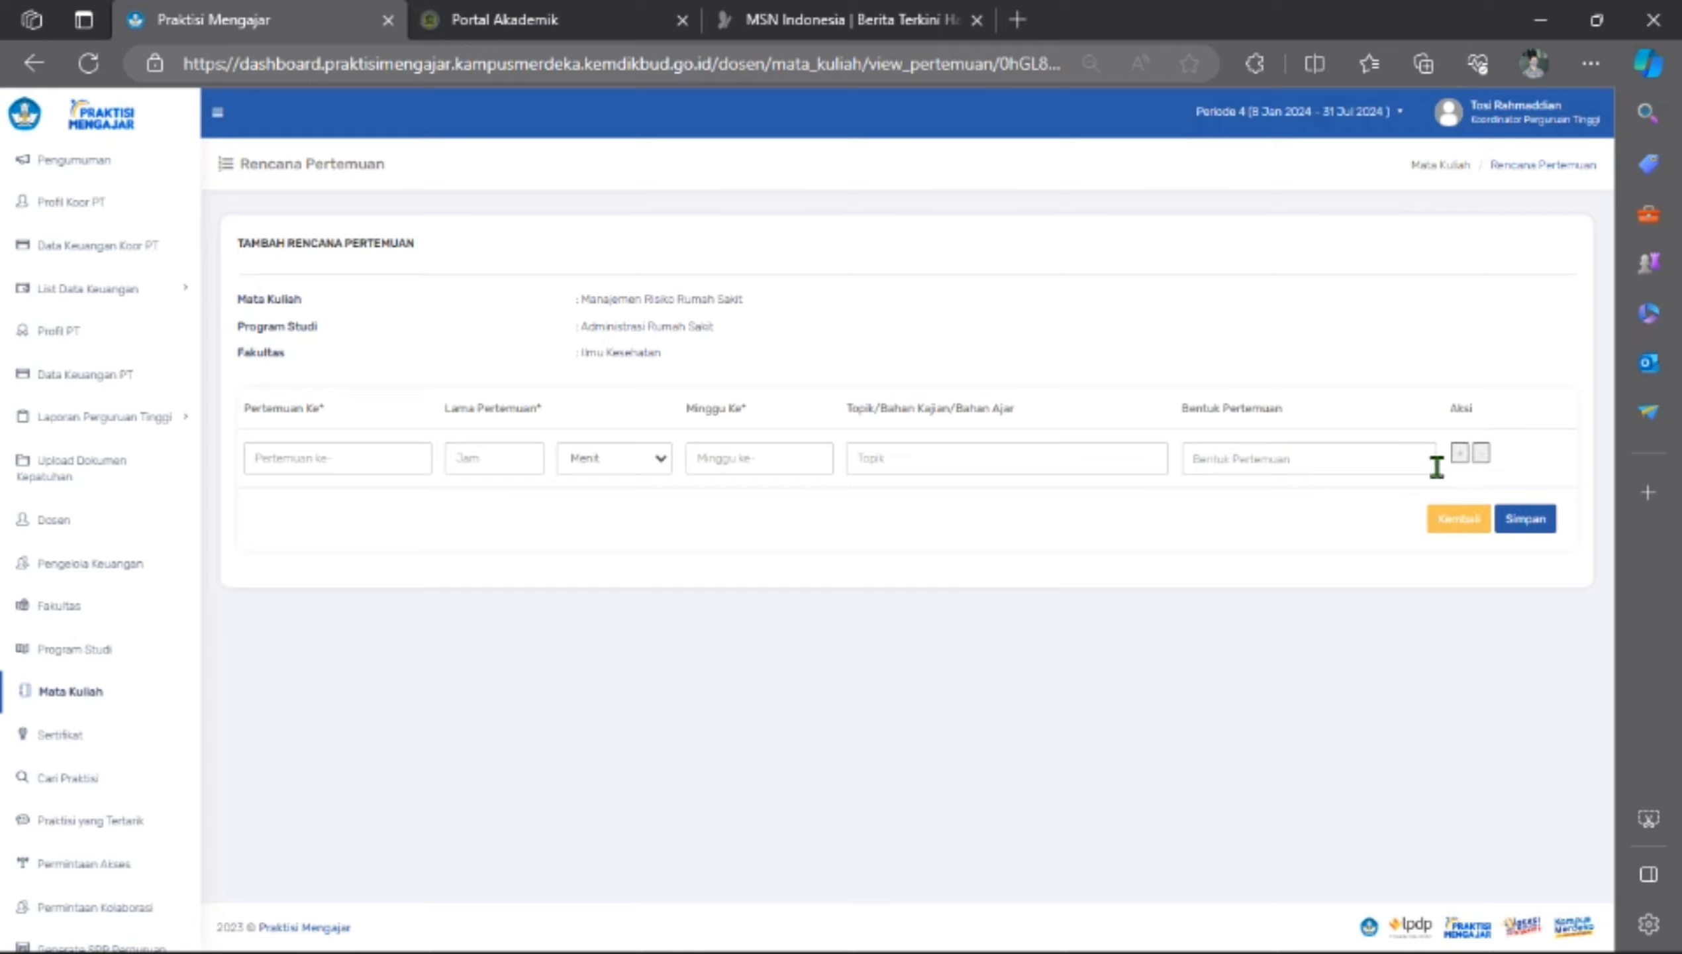
{"action": "left_click", "coordinate": [1460, 454]}
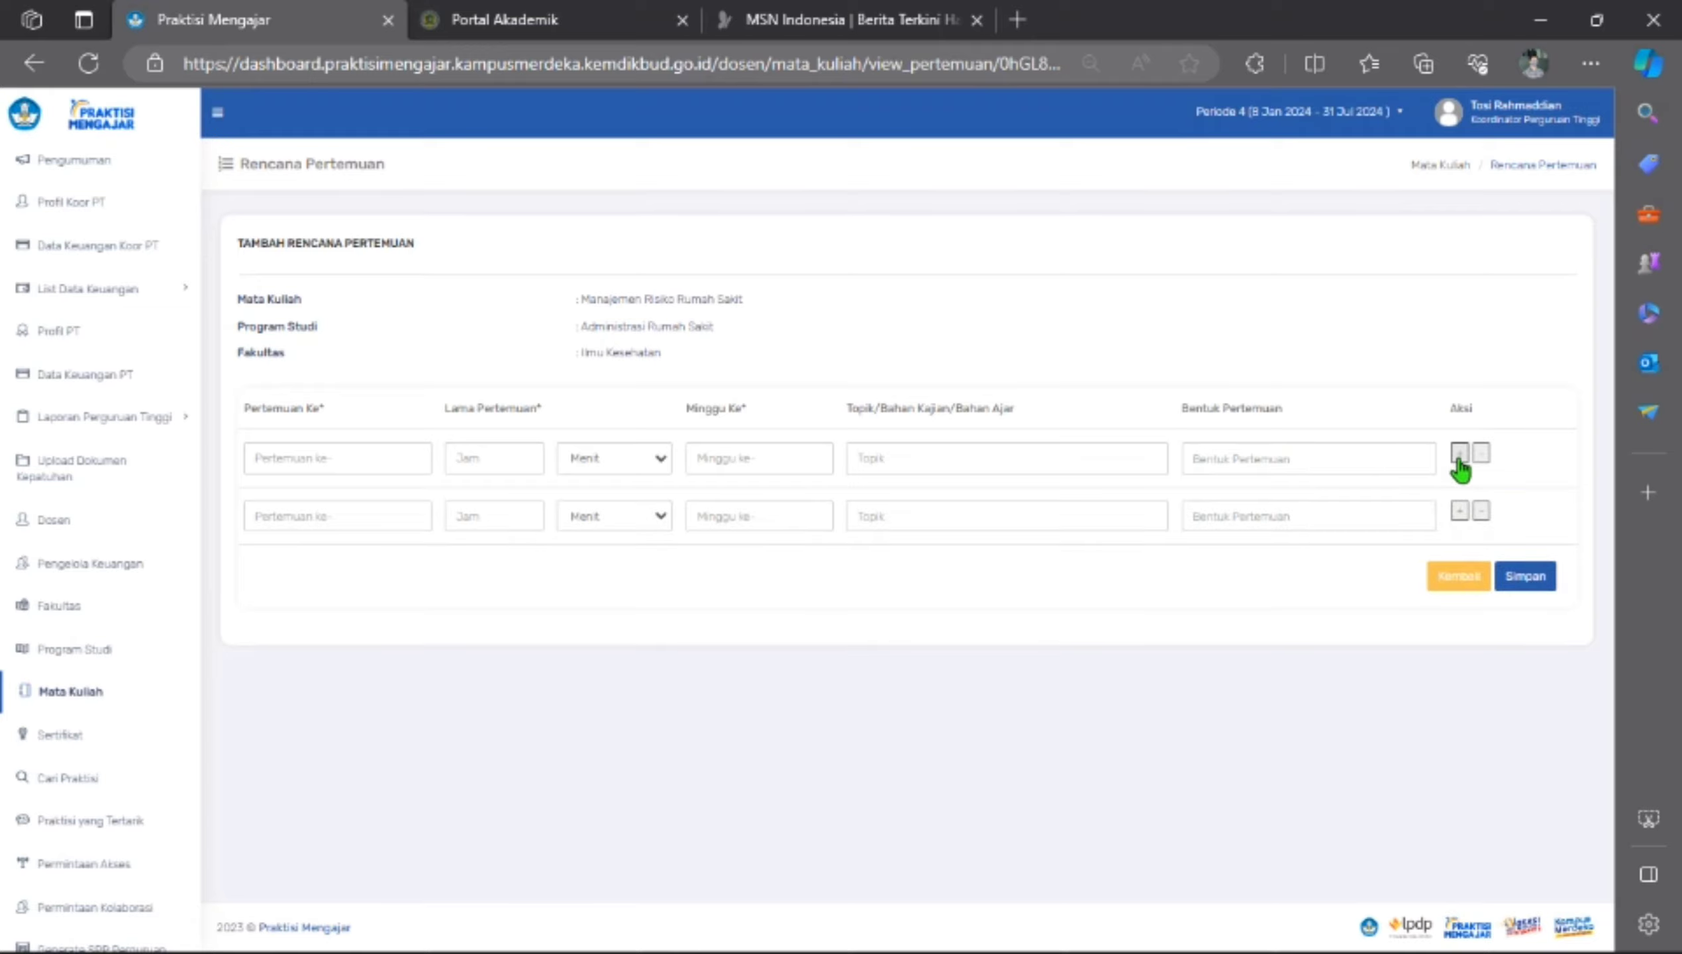
{"action": "left_click", "coordinate": [1460, 511]}
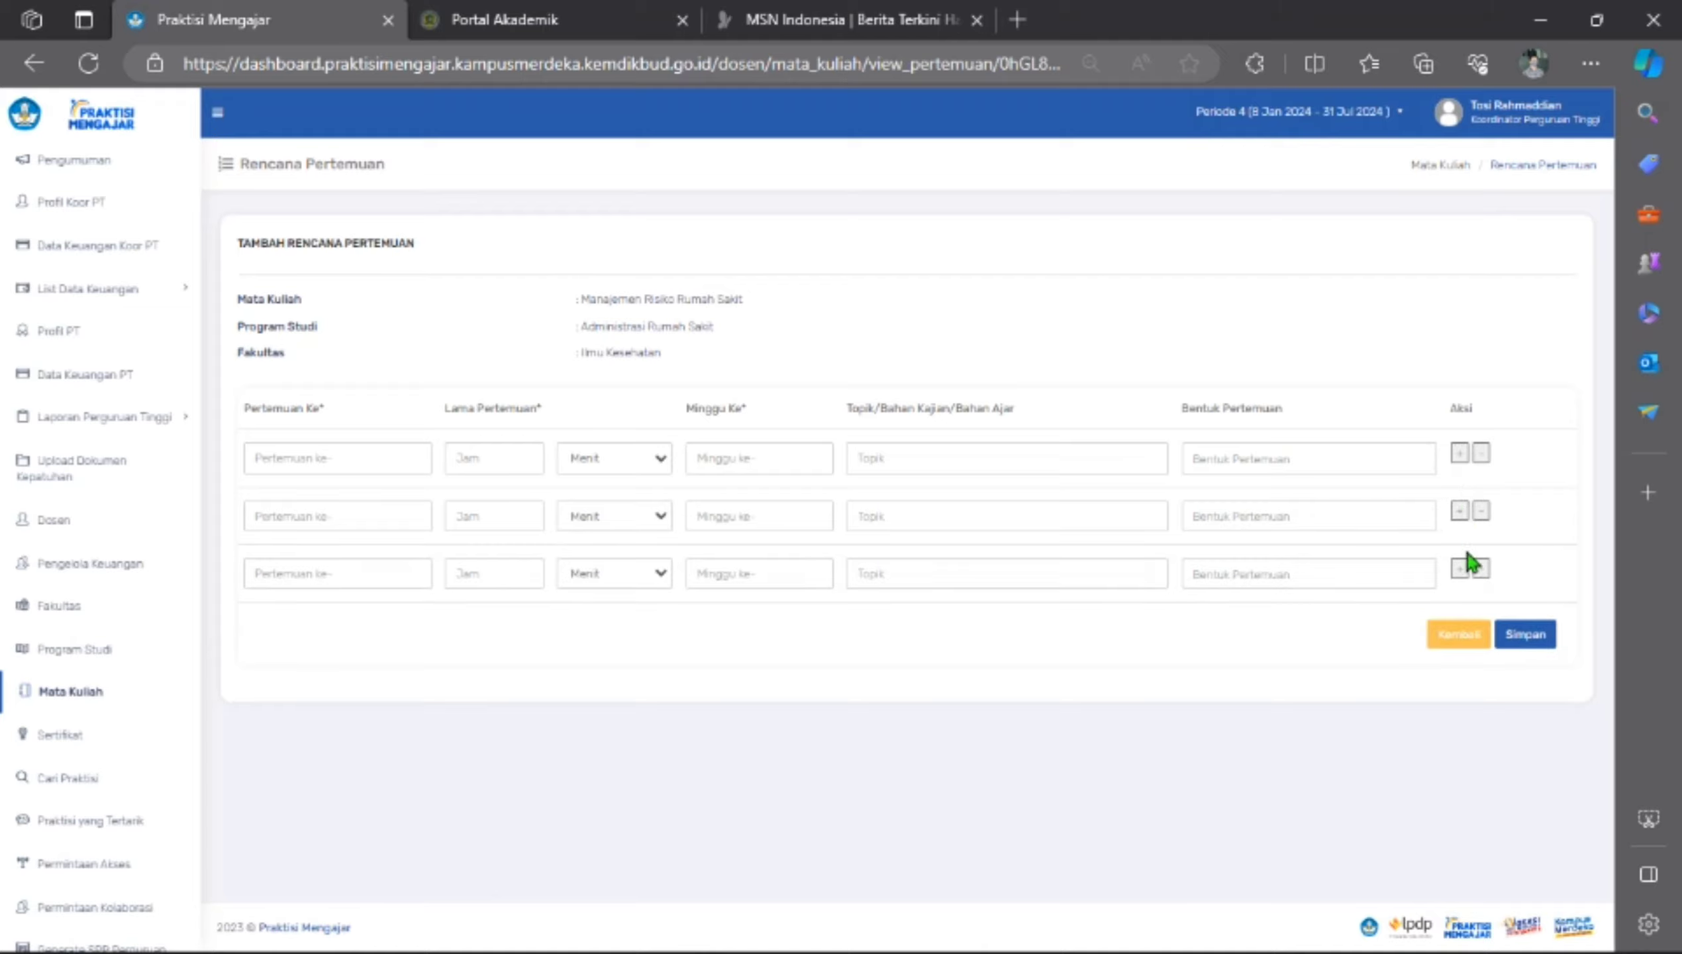
{"action": "left_click", "coordinate": [1460, 569]}
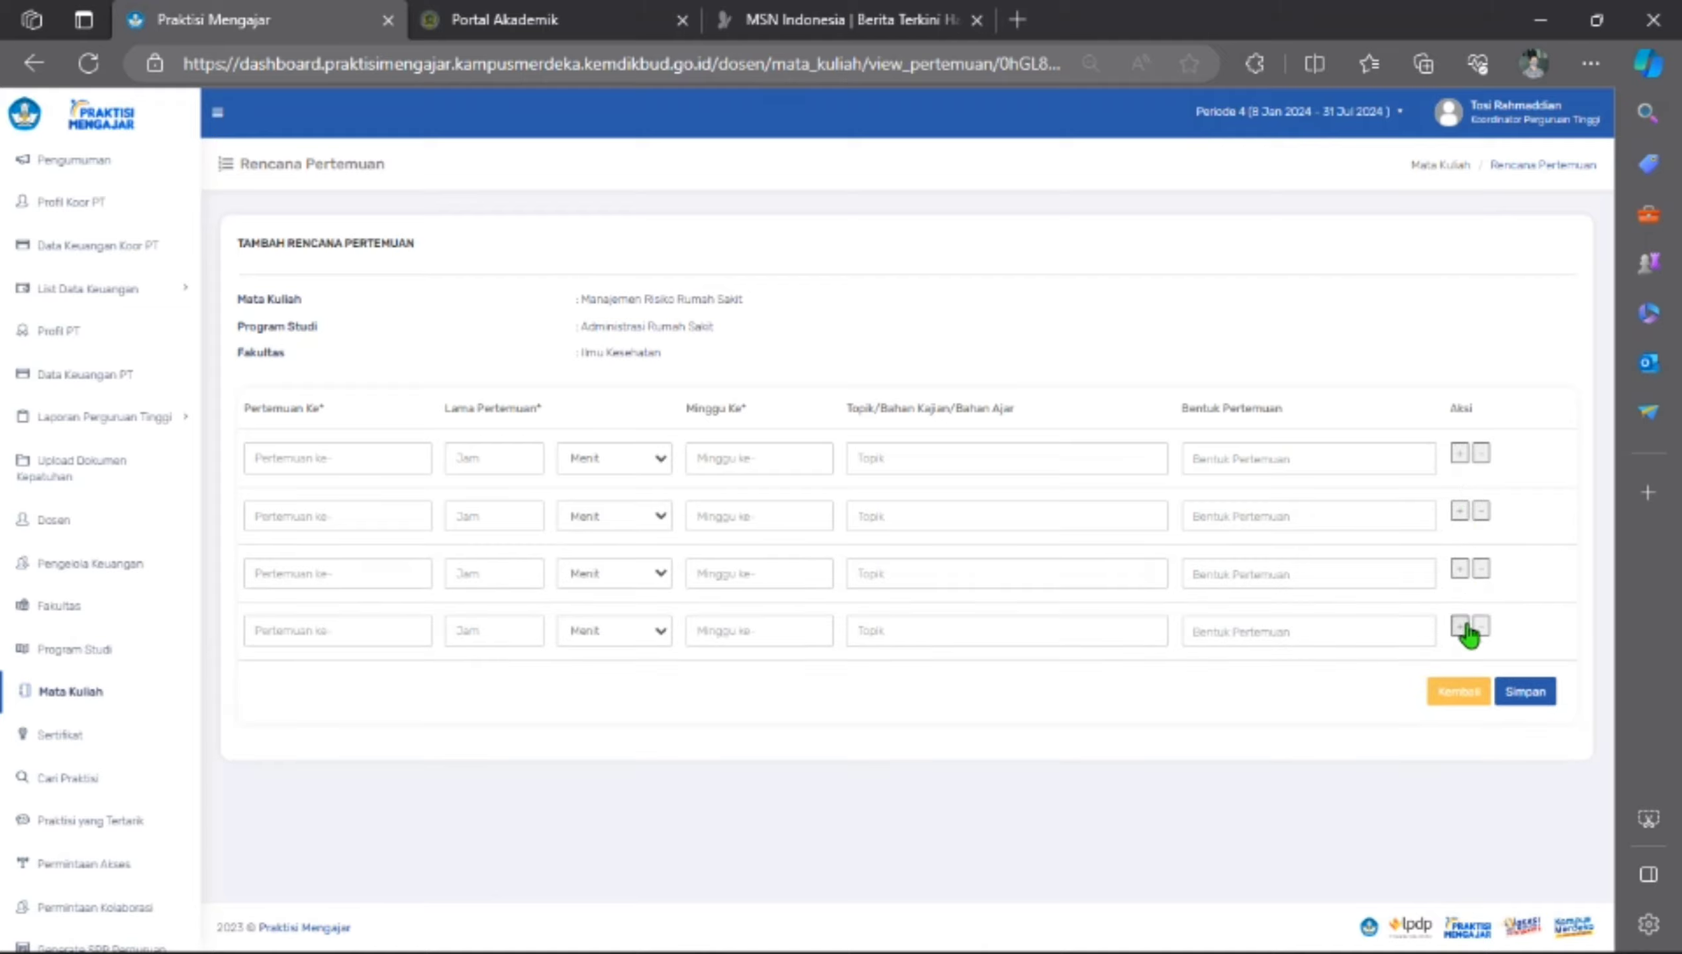
{"action": "left_click", "coordinate": [1460, 628]}
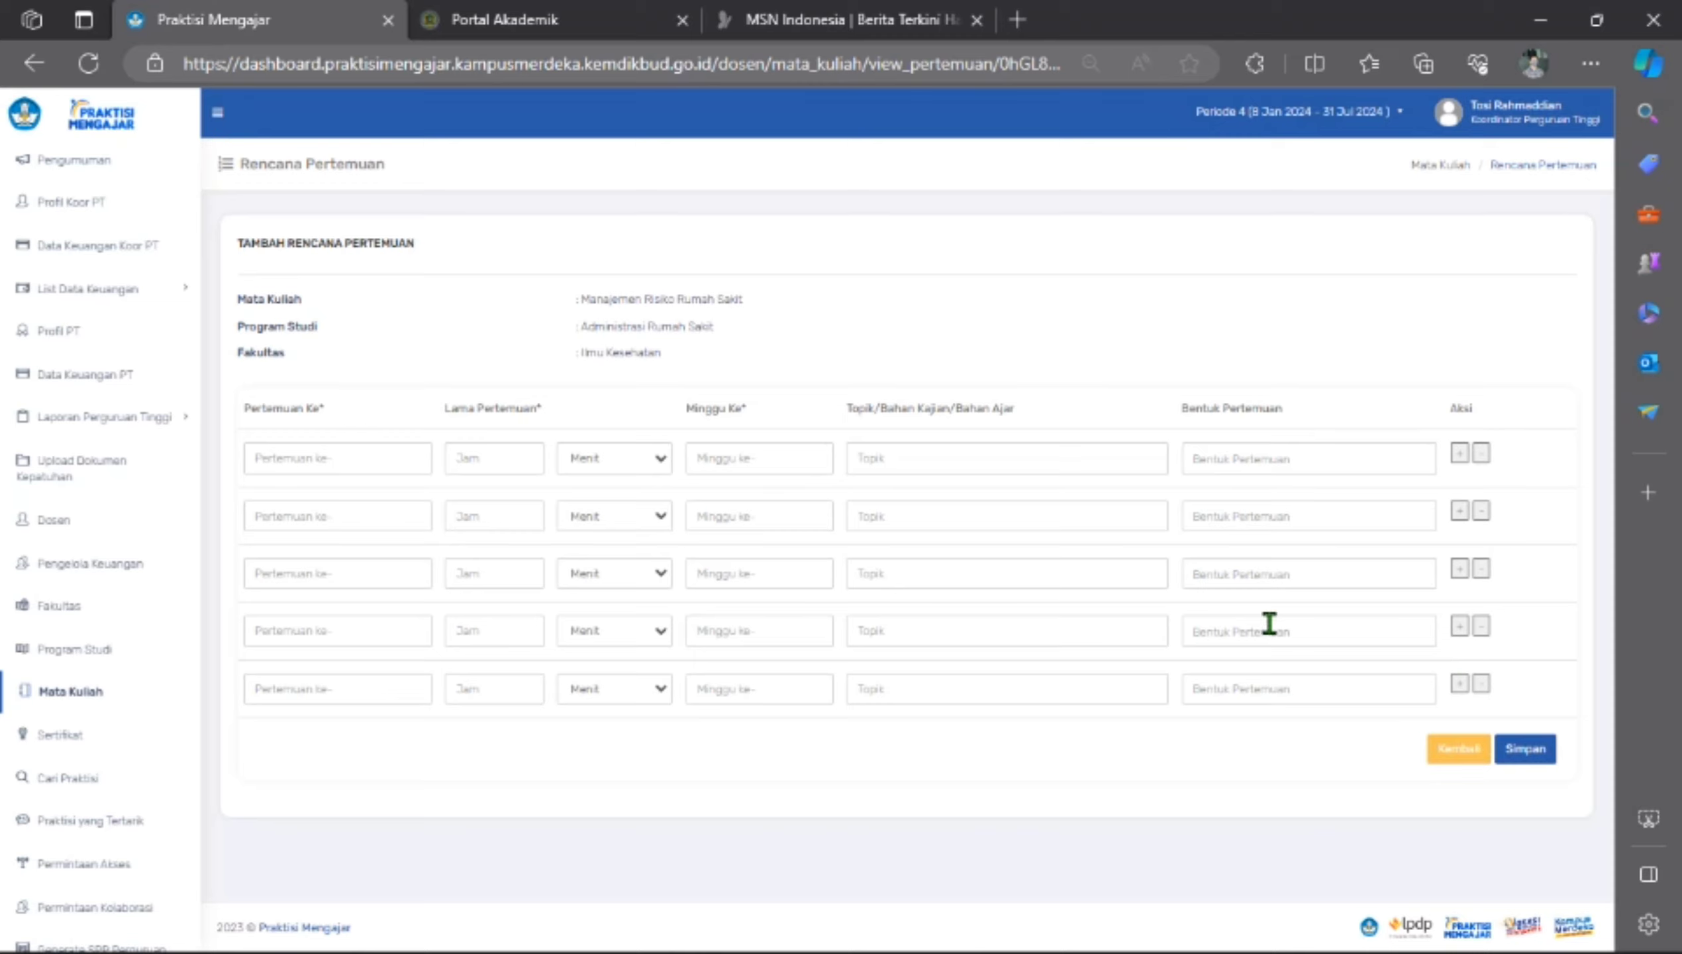
{"action": "left_click", "coordinate": [1460, 684]}
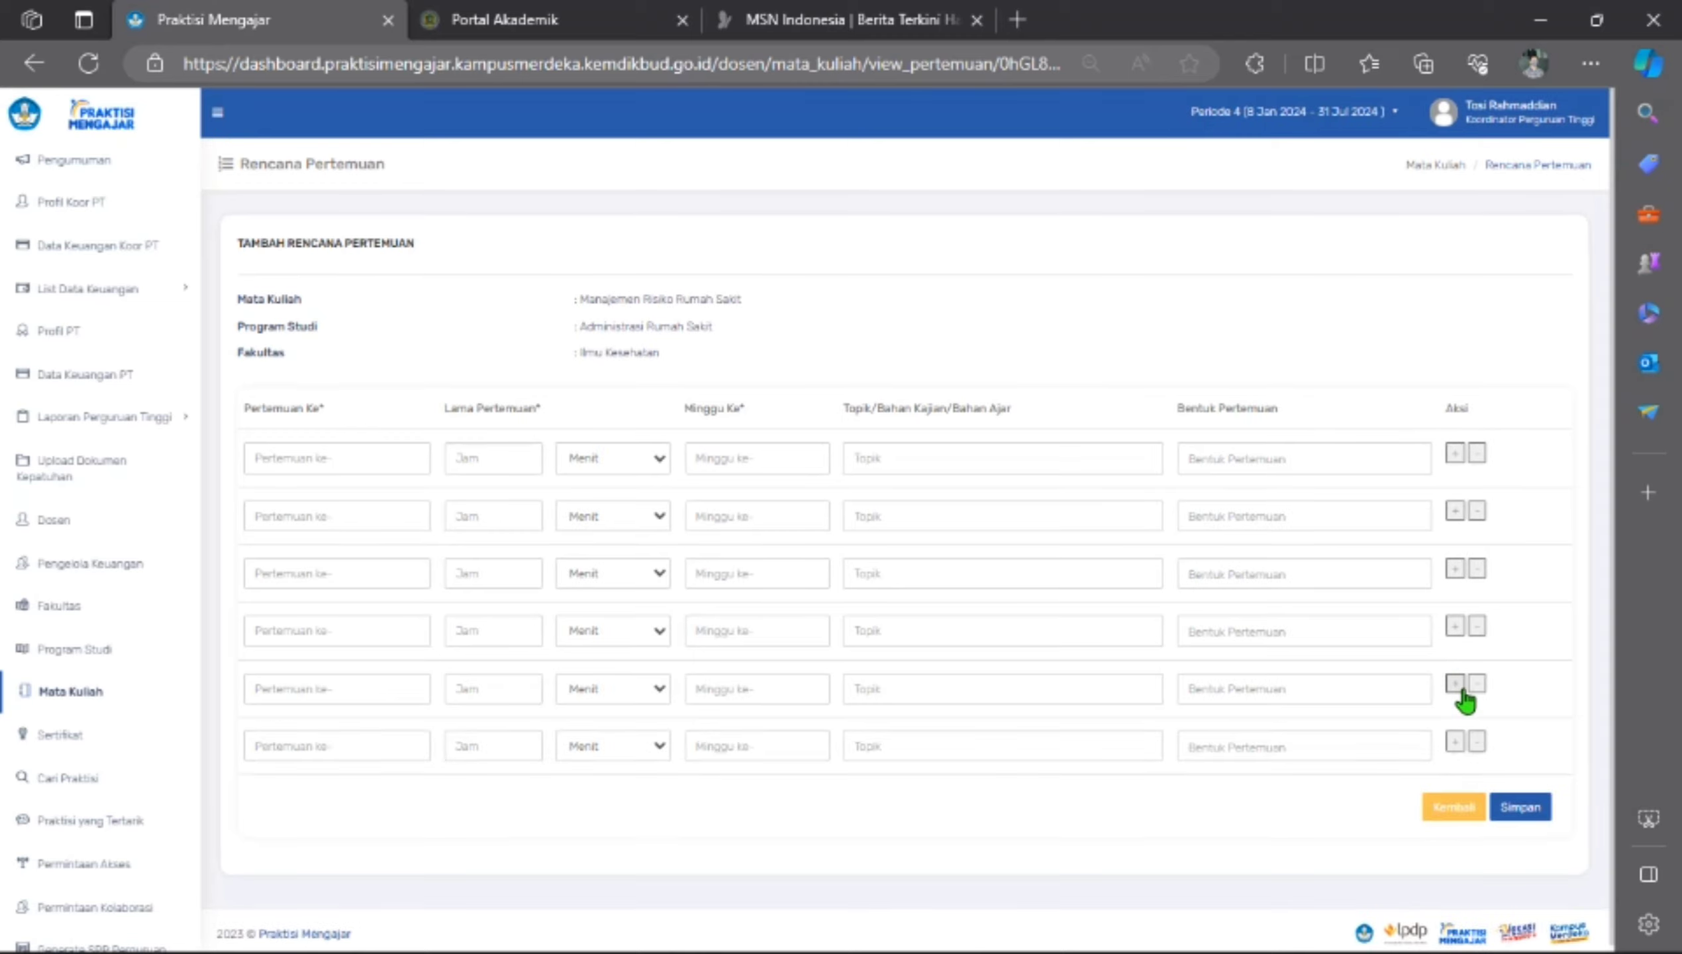
Number the six meeting rows 1 to 6 in order.
{"action": "left_click", "coordinate": [330, 458]}
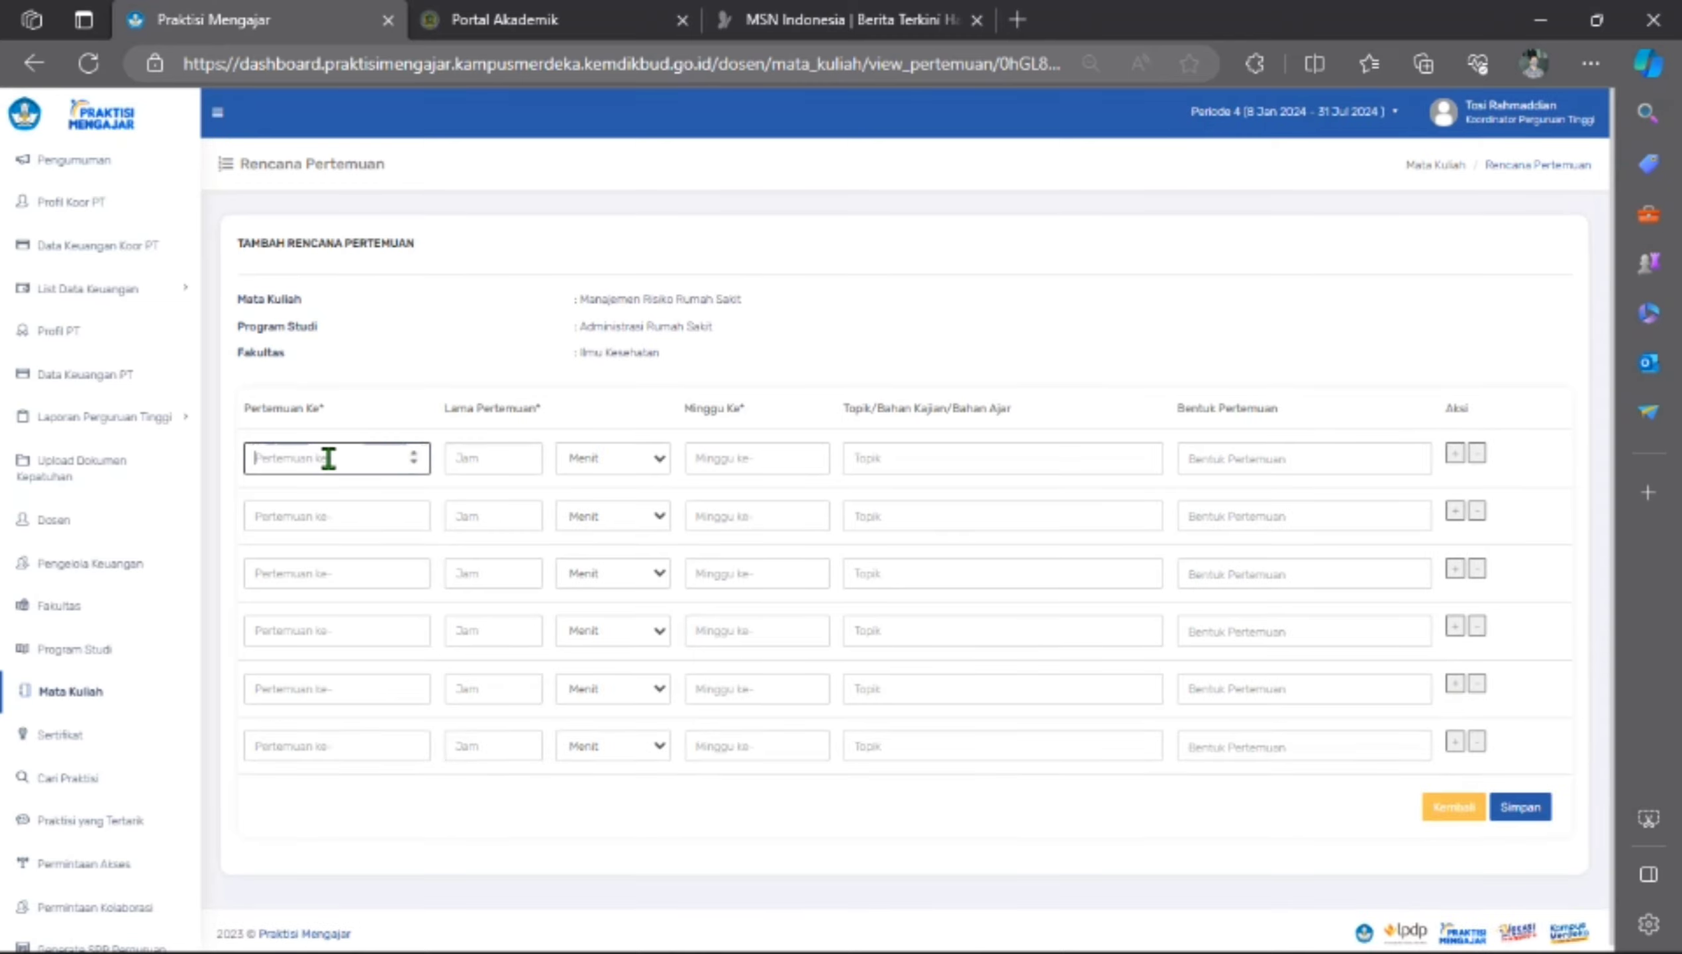
{"action": "type", "text": "1"}
{"action": "left_click", "coordinate": [323, 517]}
{"action": "type", "text": "2"}
{"action": "left_click", "coordinate": [316, 573]}
{"action": "type", "text": "3"}
{"action": "left_click", "coordinate": [318, 631]}
{"action": "type", "text": "4"}
{"action": "left_click", "coordinate": [319, 688]}
{"action": "type", "text": "5"}
{"action": "left_click", "coordinate": [321, 743]}
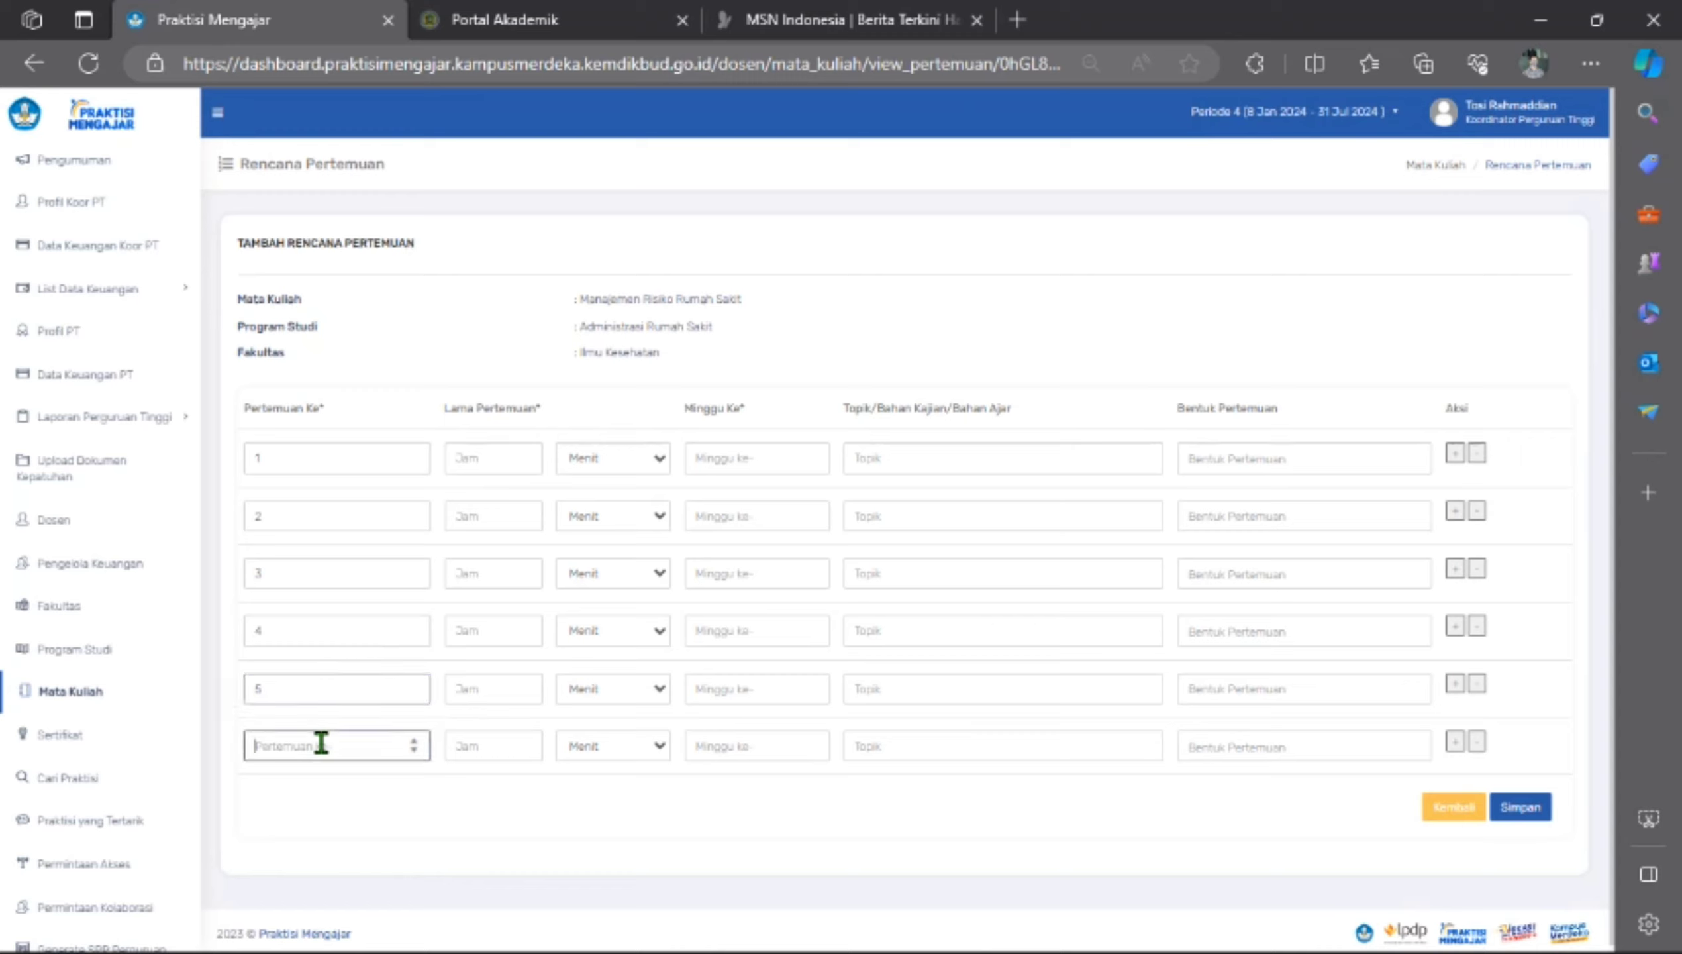
{"action": "type", "text": "6"}
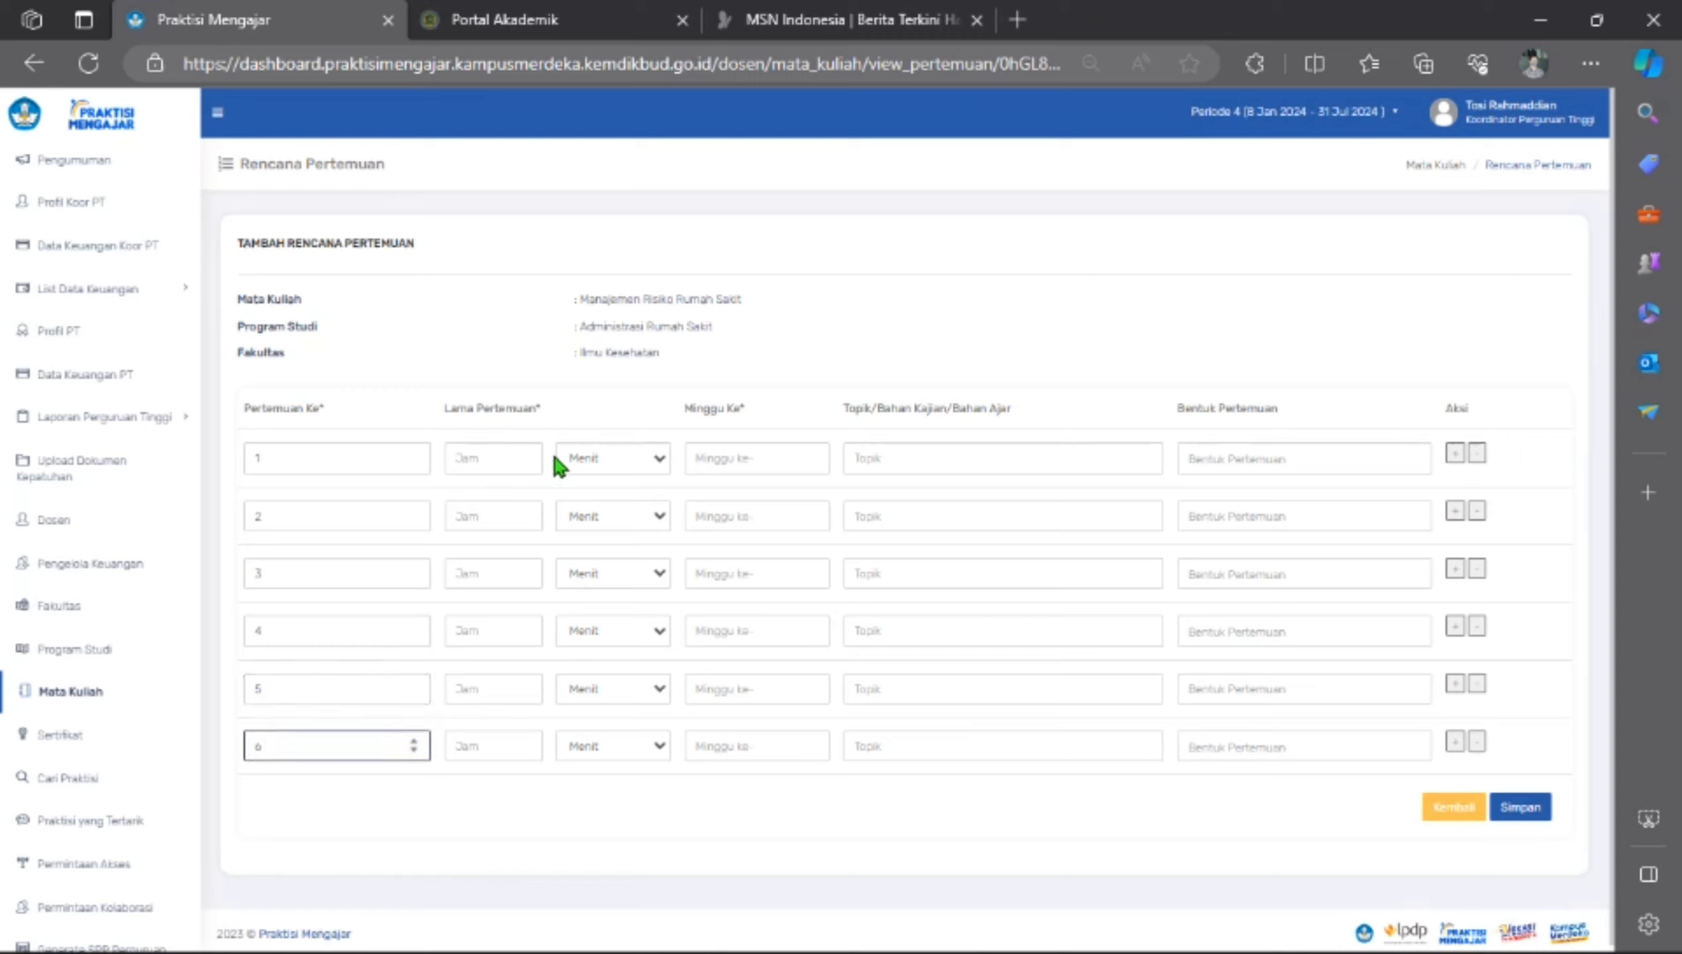
Set the duration of all six meetings to 2 hours and 0 minutes.
{"action": "left_click", "coordinate": [497, 459]}
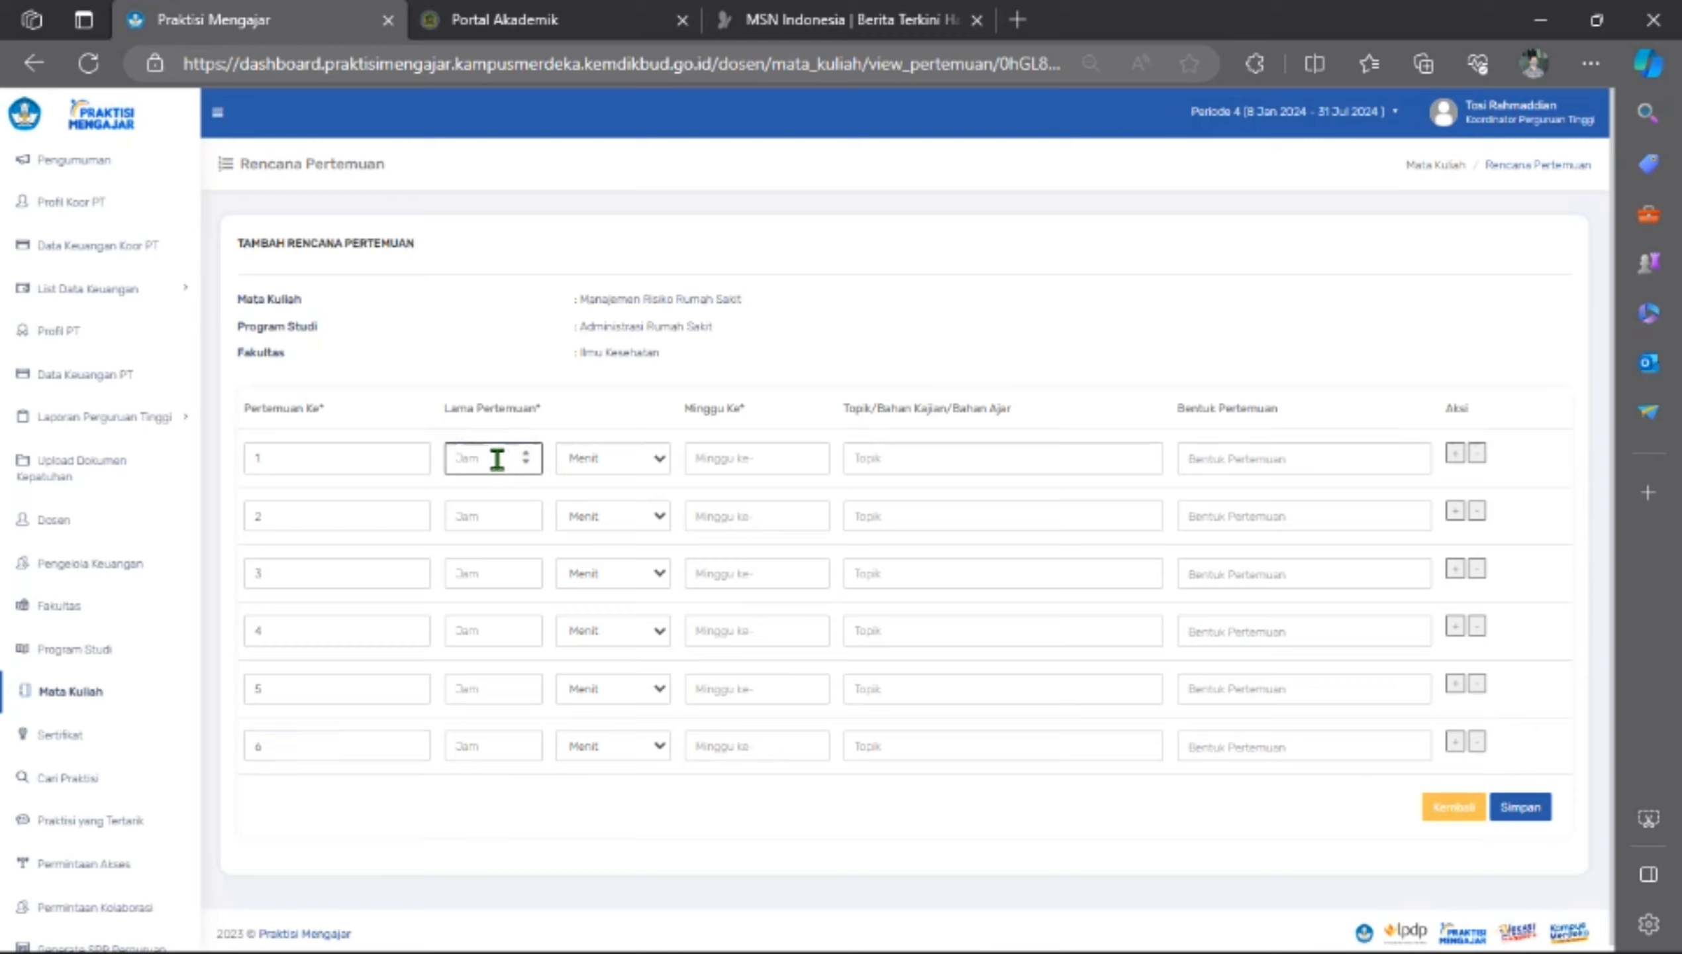
{"action": "type", "text": "2"}
{"action": "left_click", "coordinate": [640, 461]}
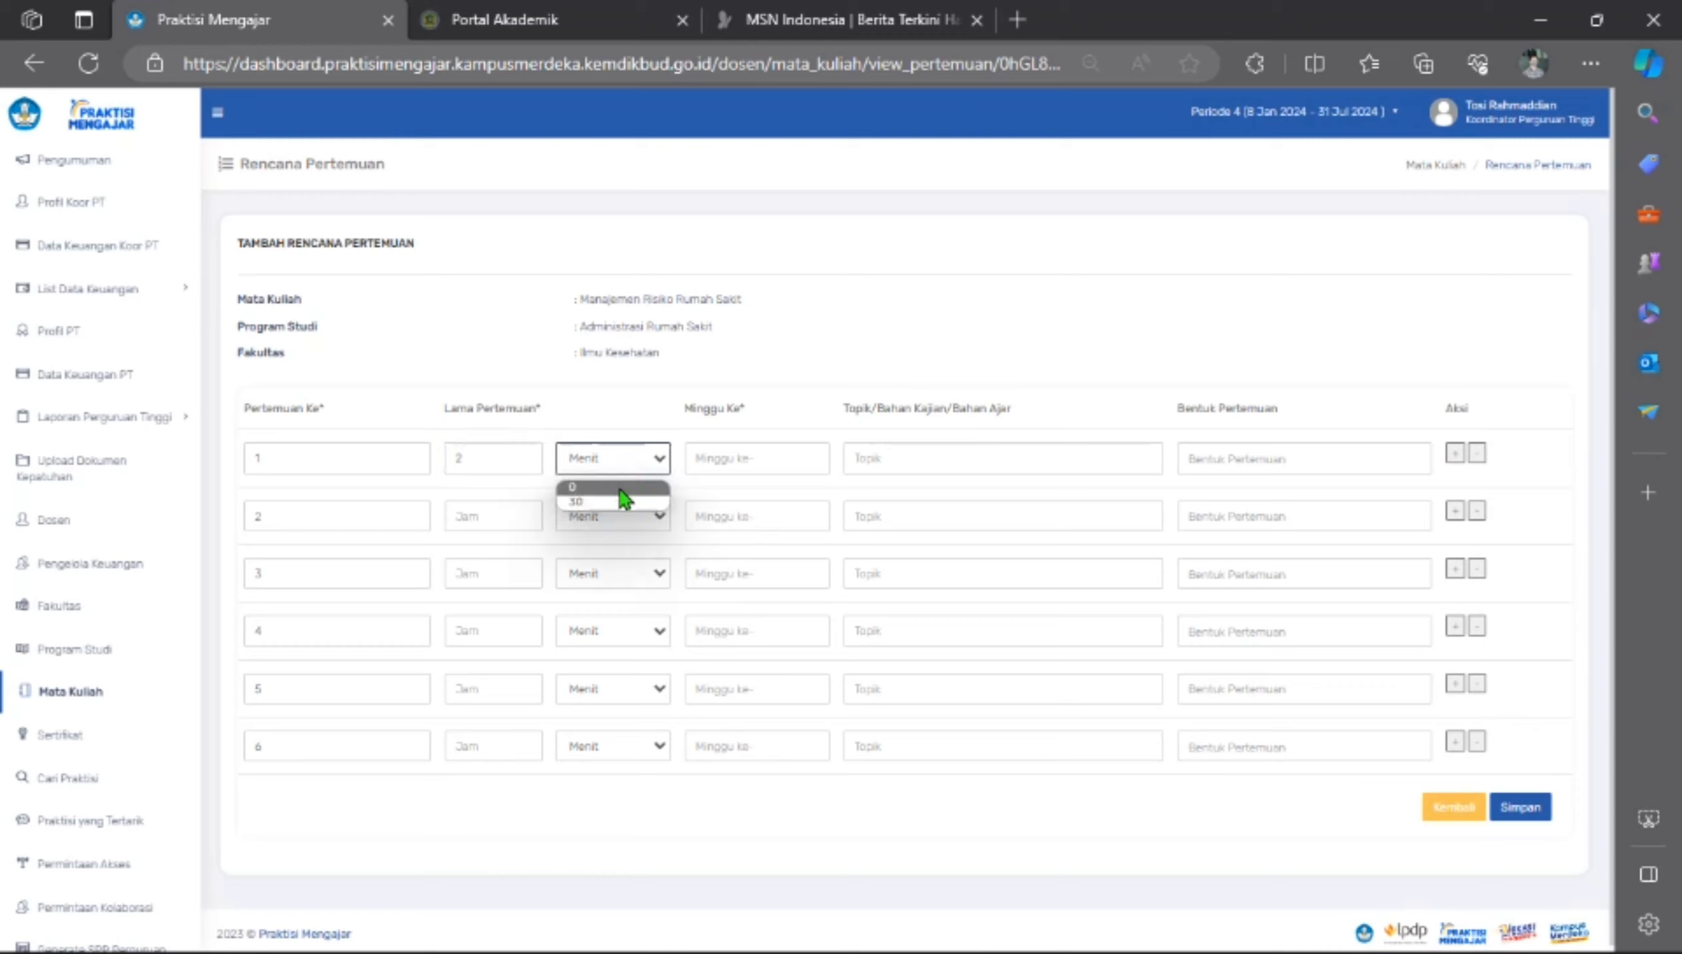
{"action": "left_click", "coordinate": [618, 487]}
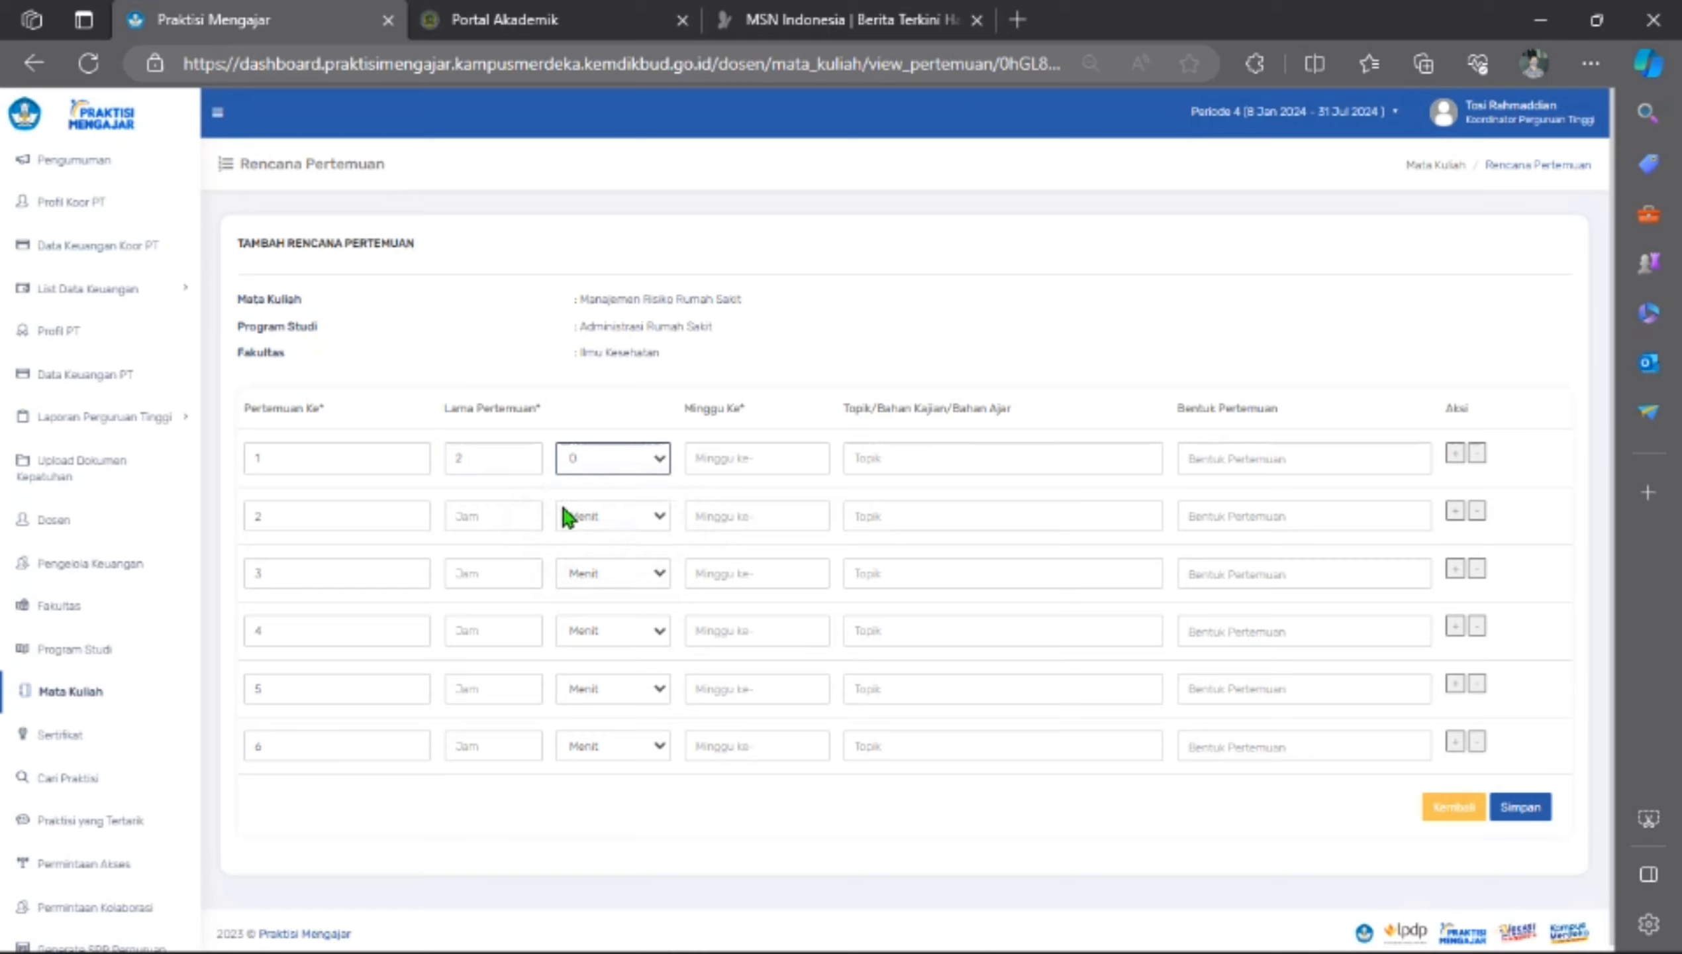
{"action": "left_click", "coordinate": [504, 515]}
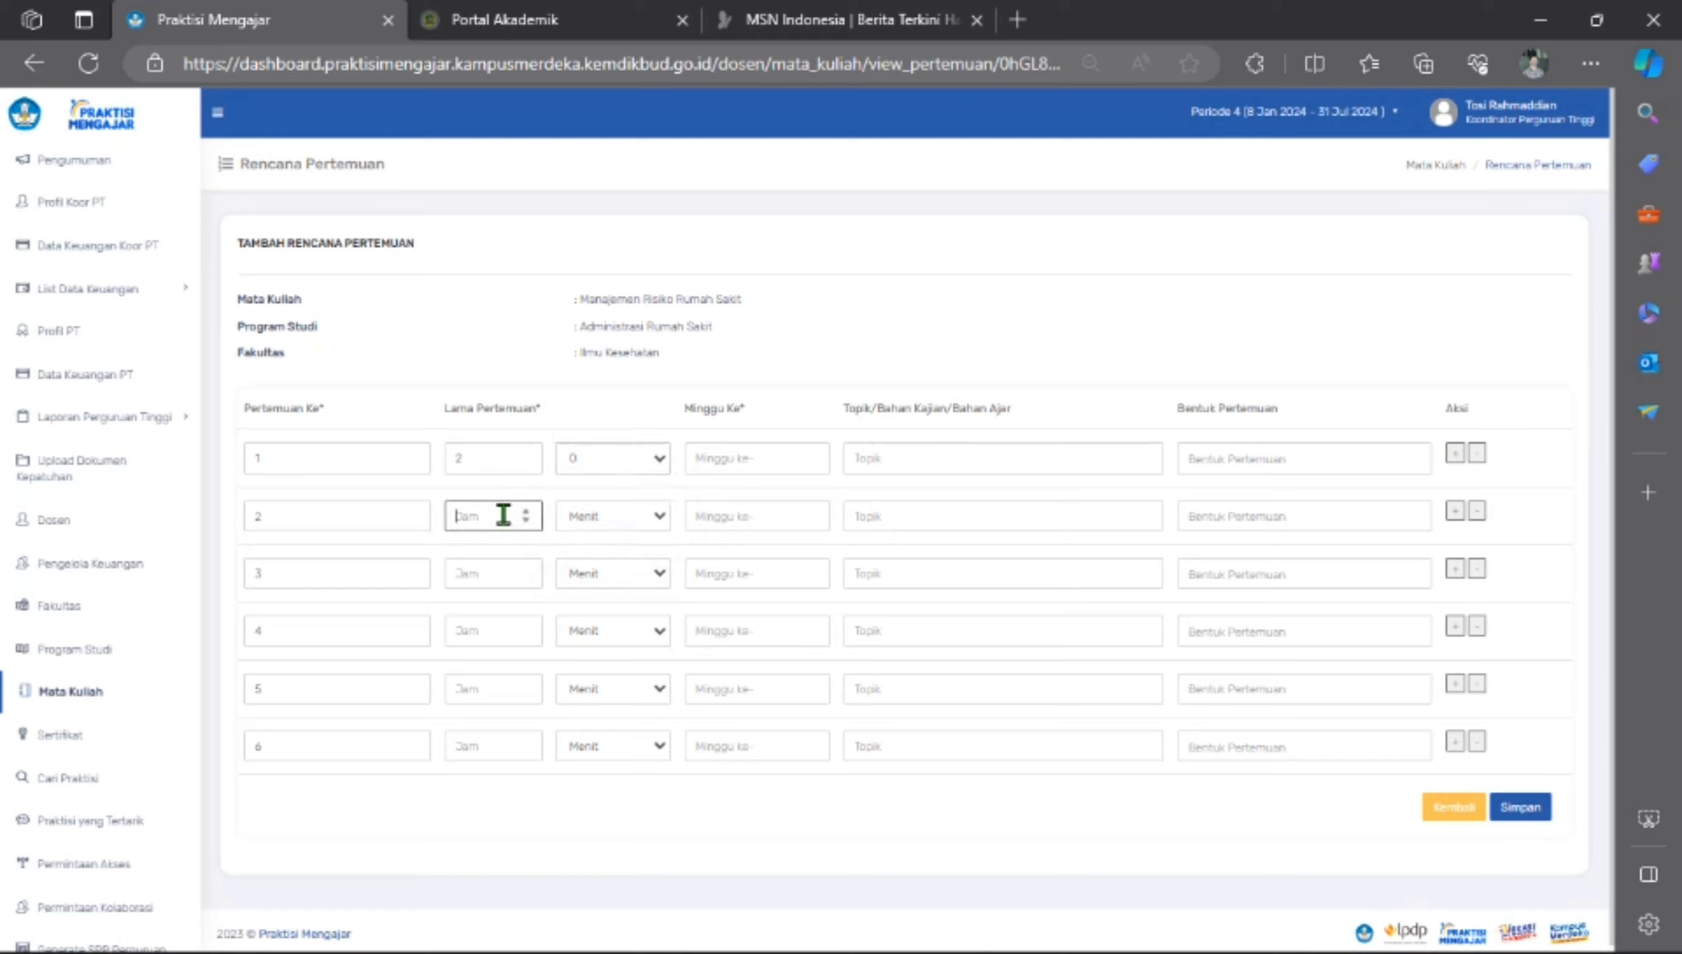
{"action": "type", "text": "2"}
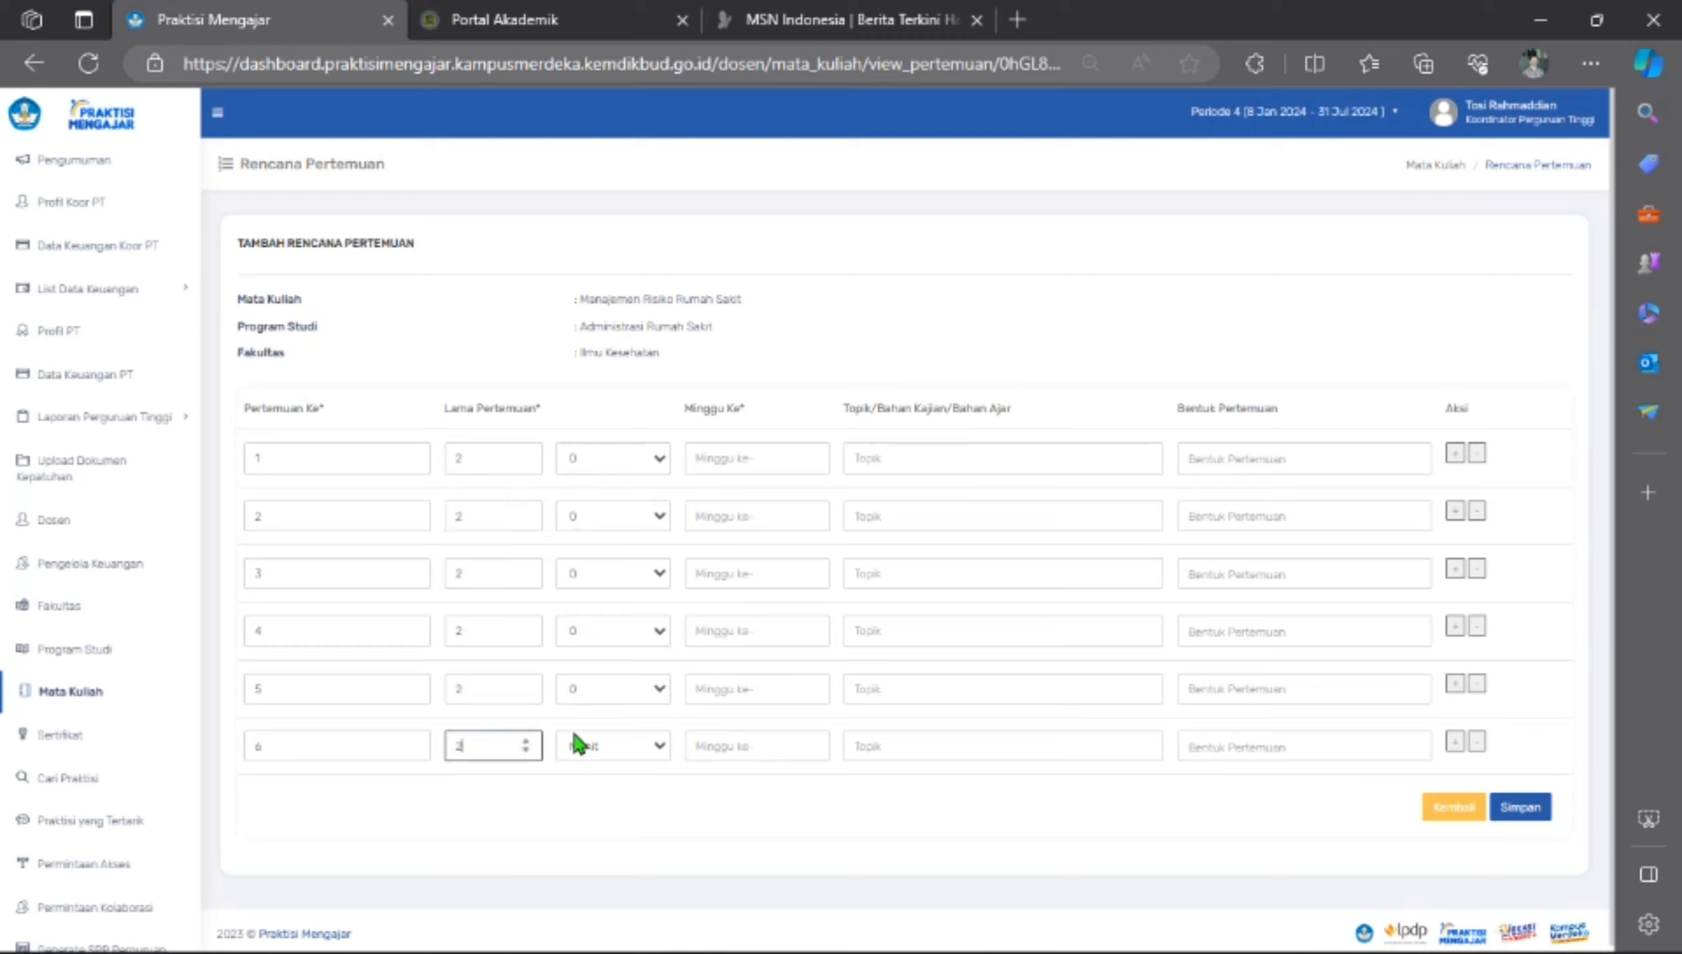
{"action": "left_click", "coordinate": [614, 745]}
{"action": "left_click", "coordinate": [611, 775]}
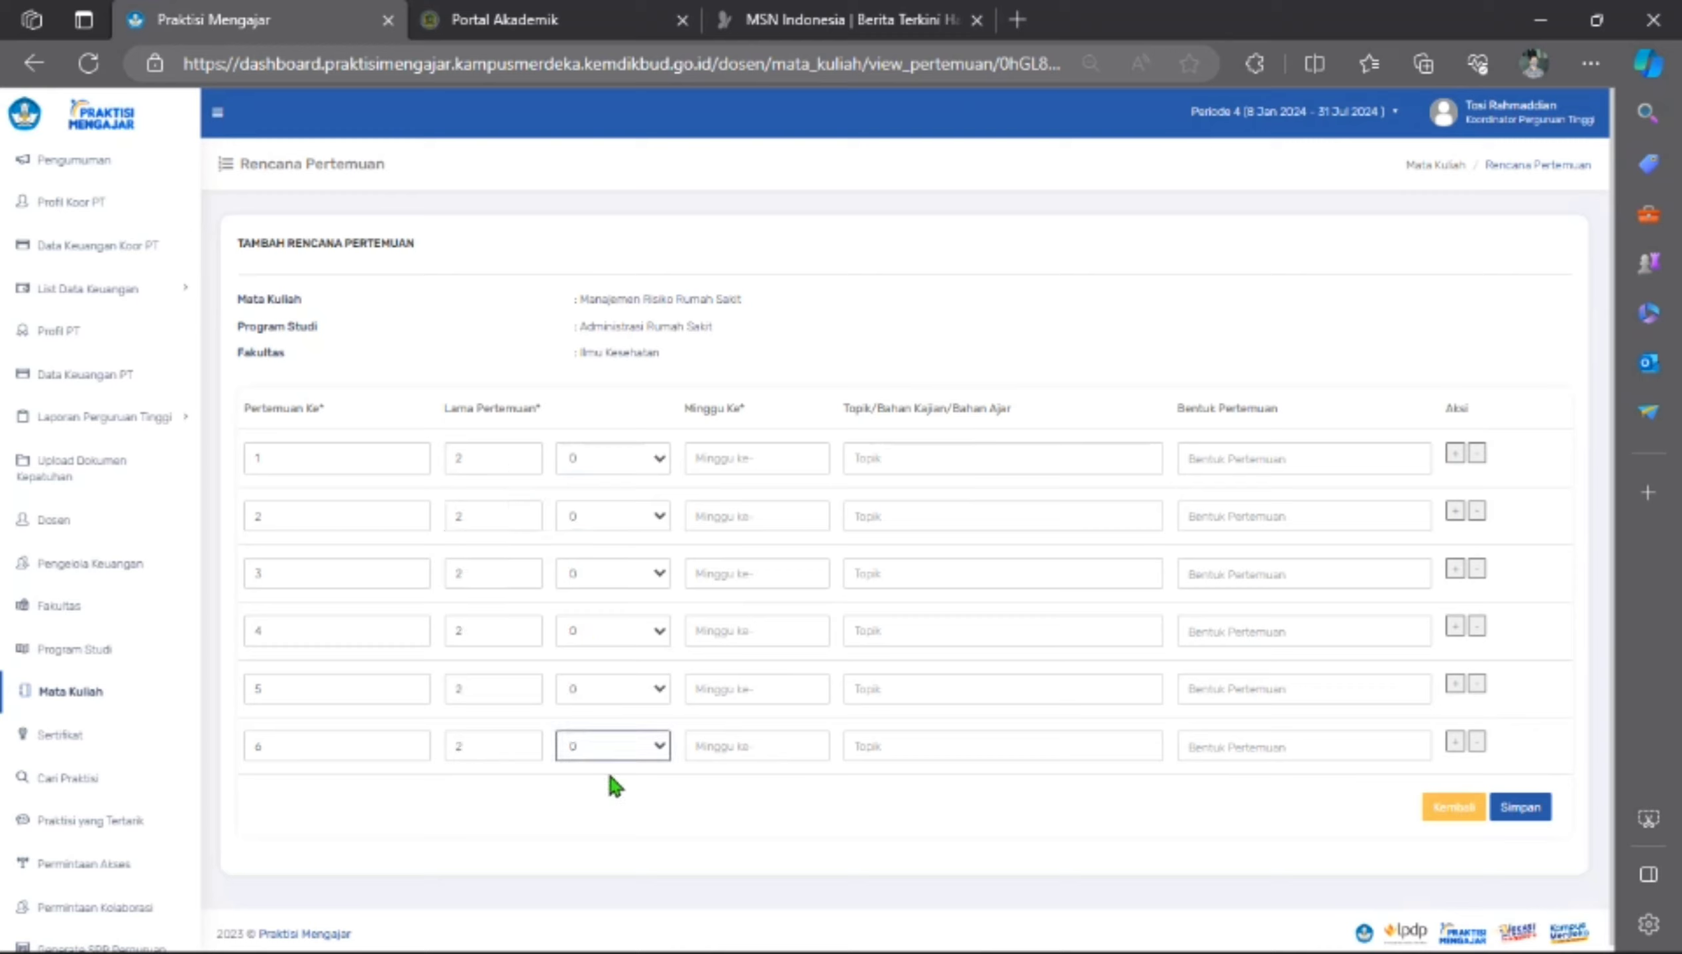
{"action": "left_click", "coordinate": [640, 793]}
Assign meetings 1 to 6 to weeks 9, 10, 11, 12, 13 and 14 respectively.
{"action": "left_click", "coordinate": [738, 461]}
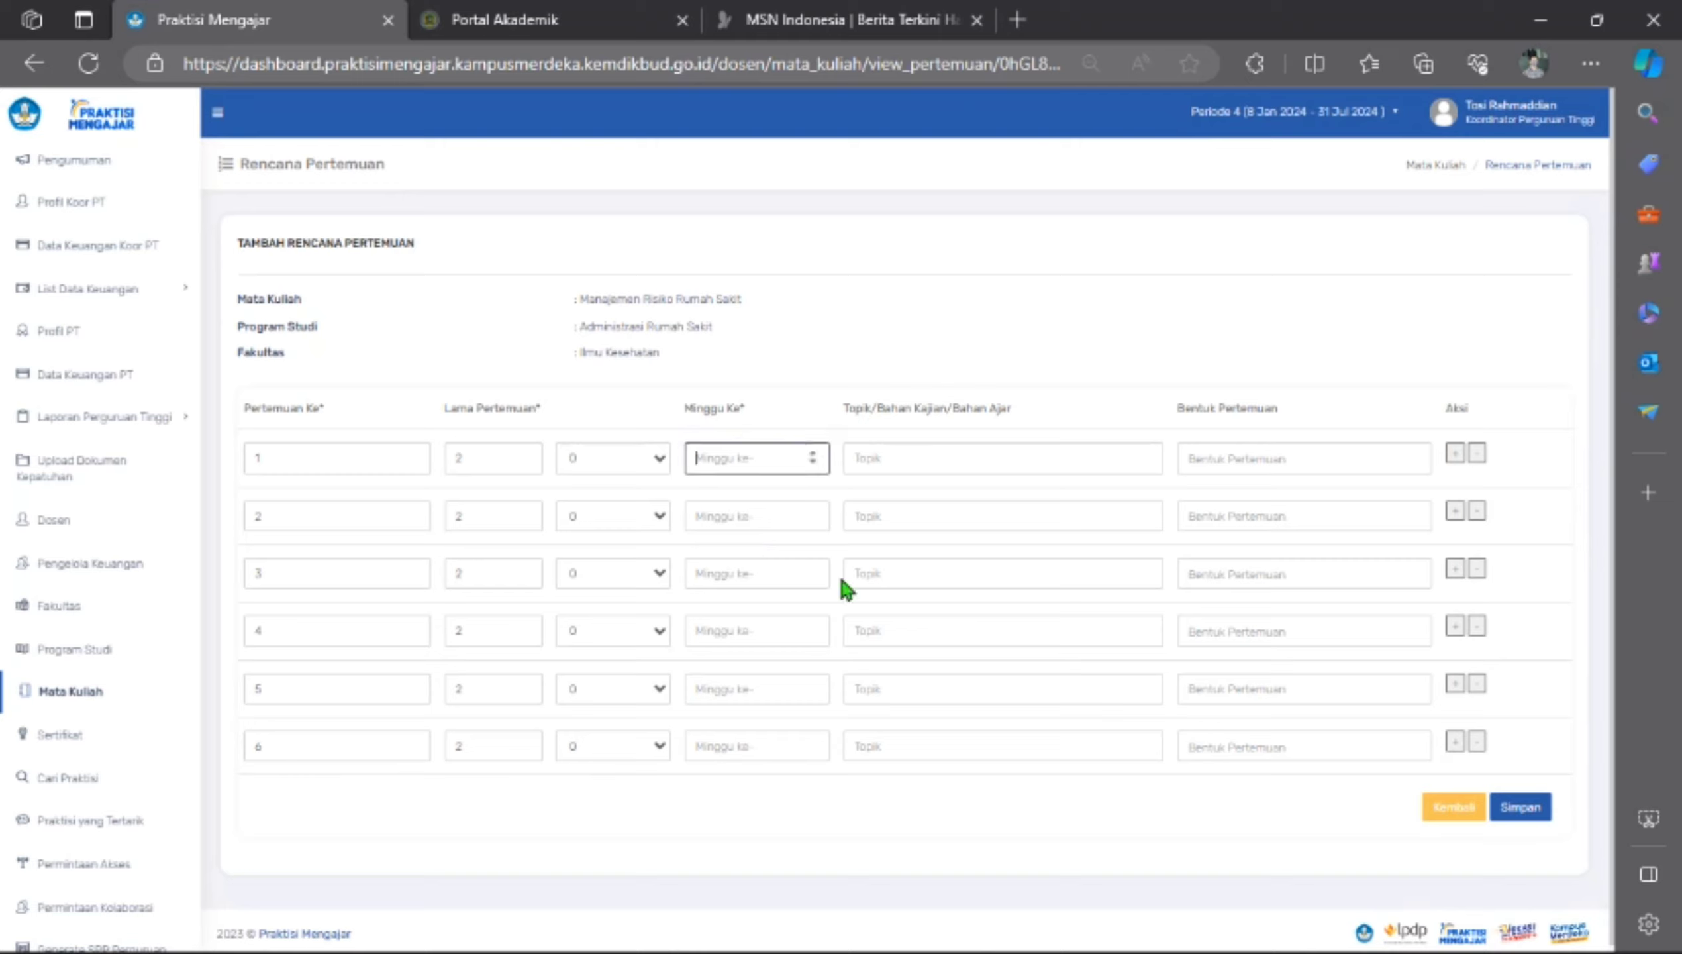
{"action": "type", "text": "9"}
{"action": "left_click", "coordinate": [752, 518]}
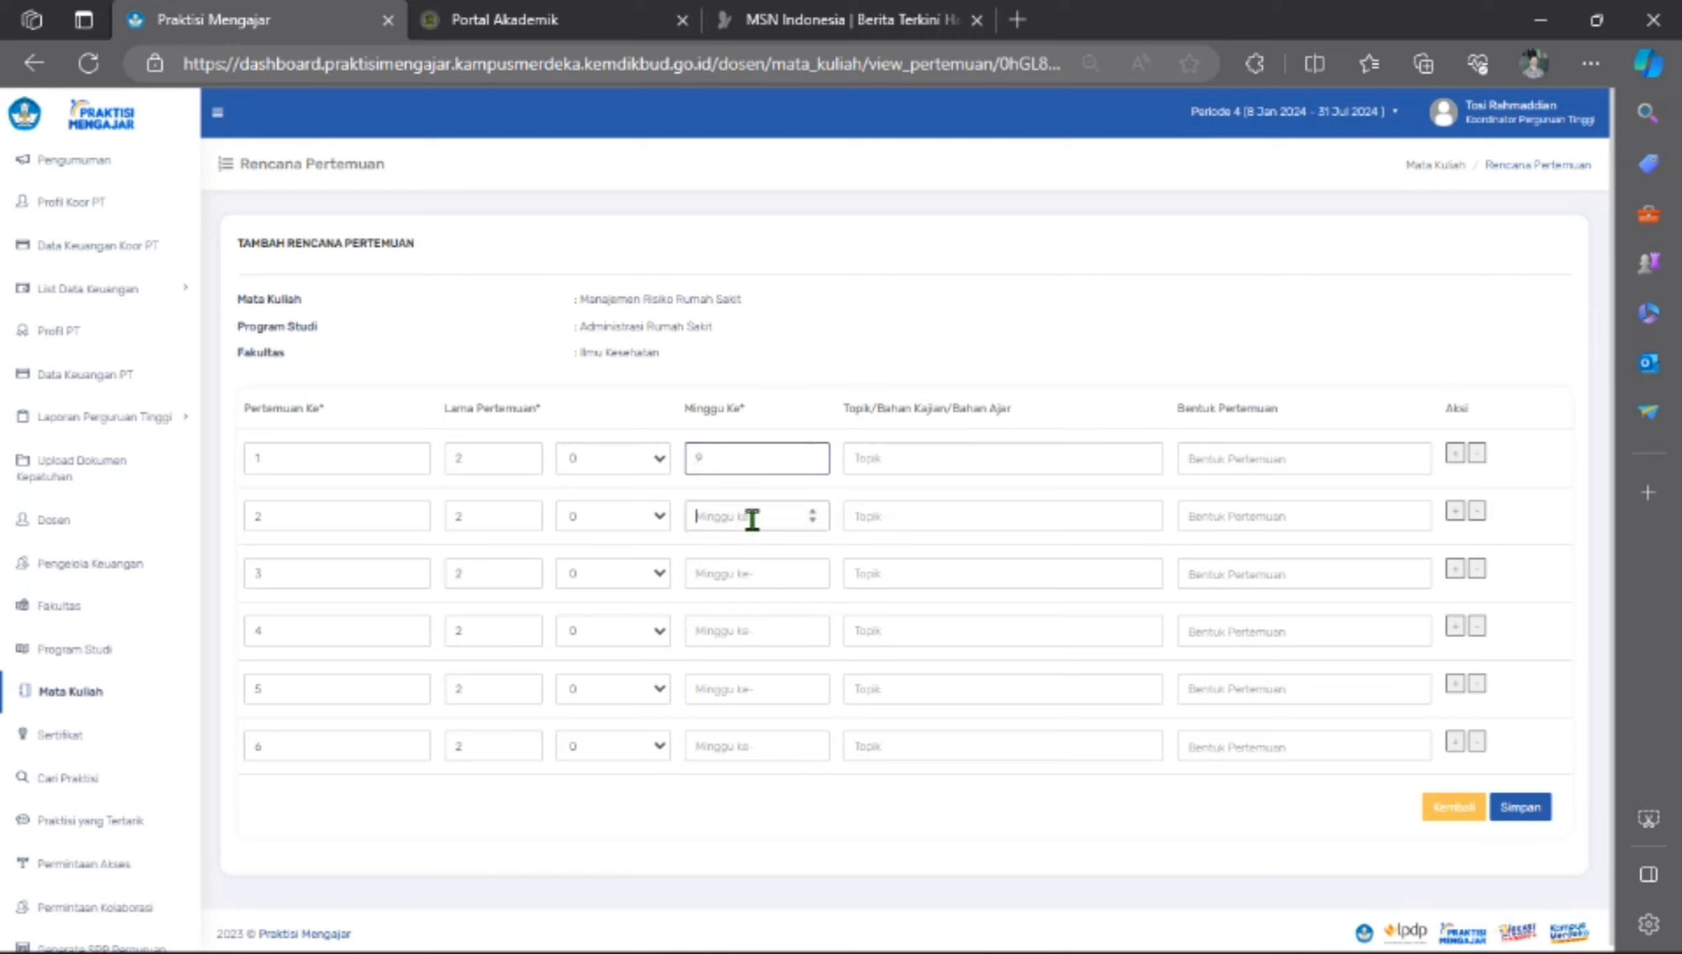
{"action": "type", "text": "1"}
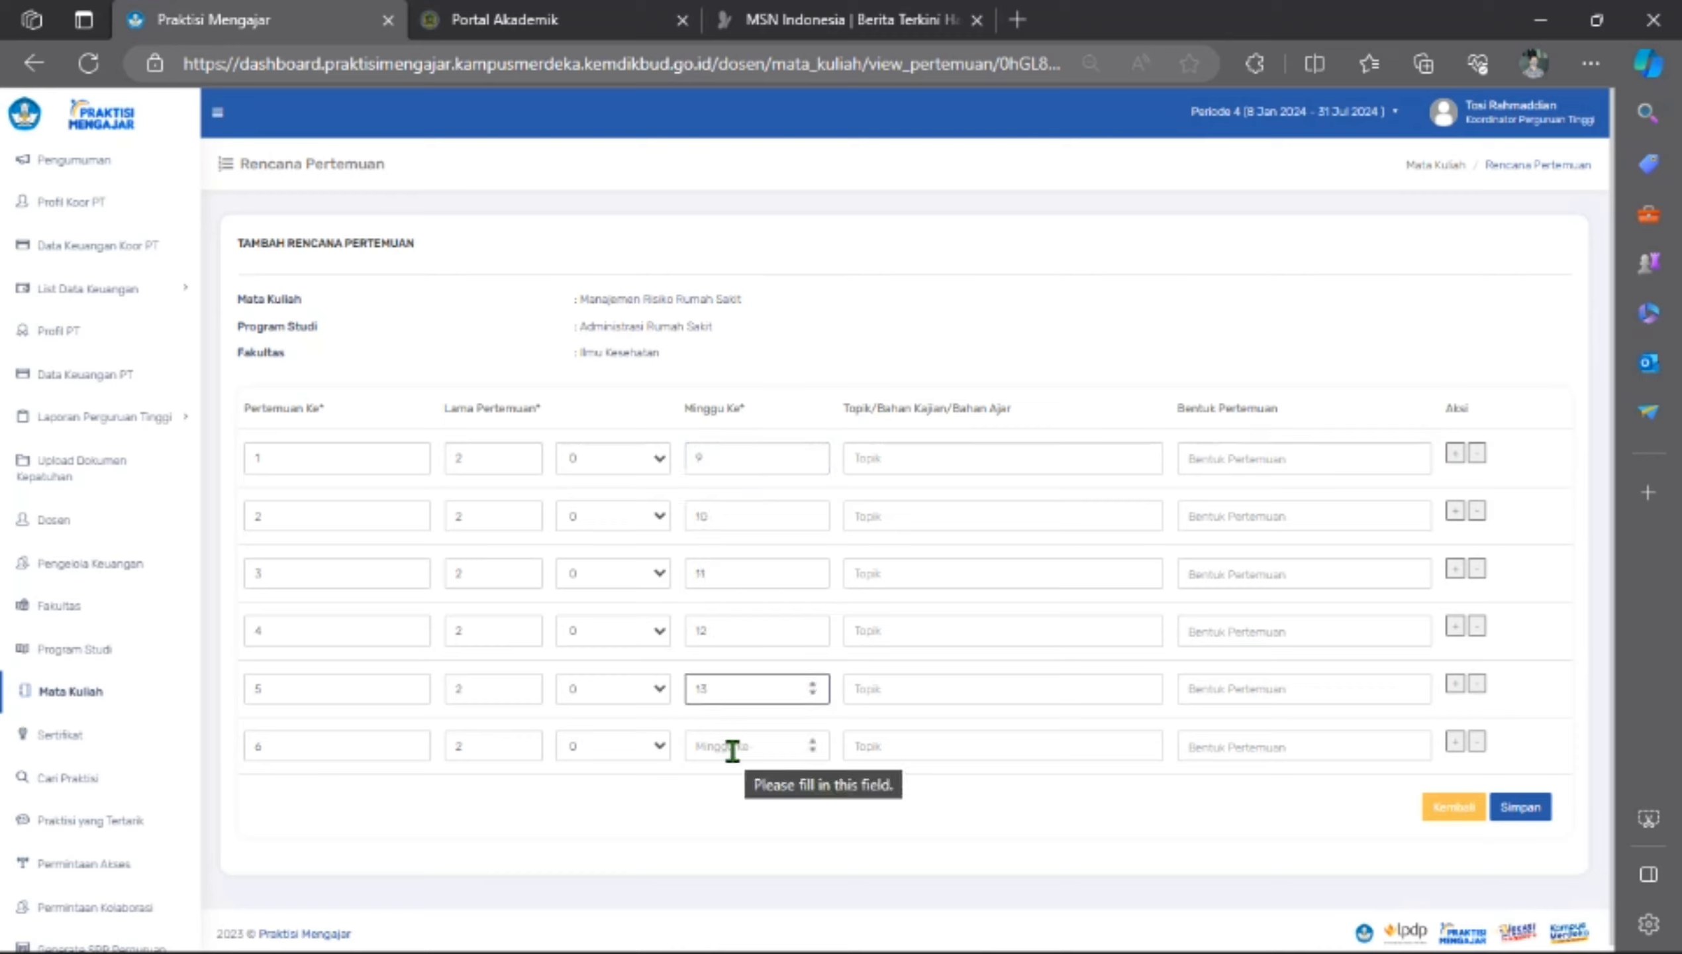
{"action": "left_click", "coordinate": [733, 747]}
{"action": "type", "text": "14"}
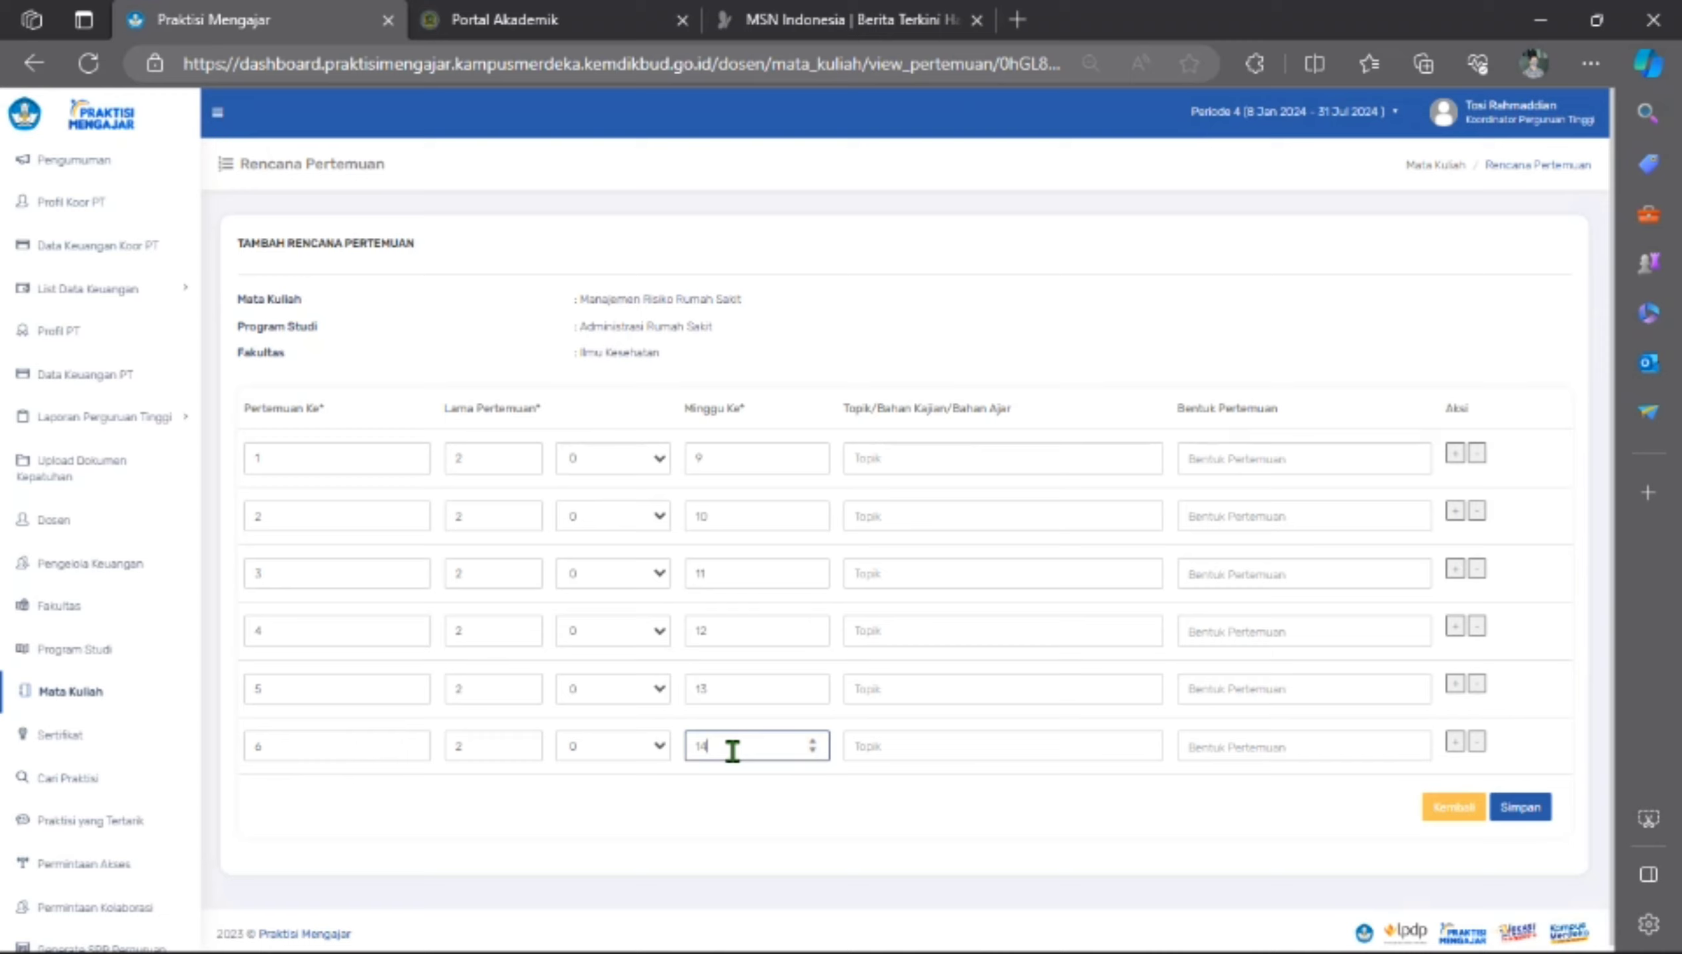
{"action": "left_click", "coordinate": [970, 497]}
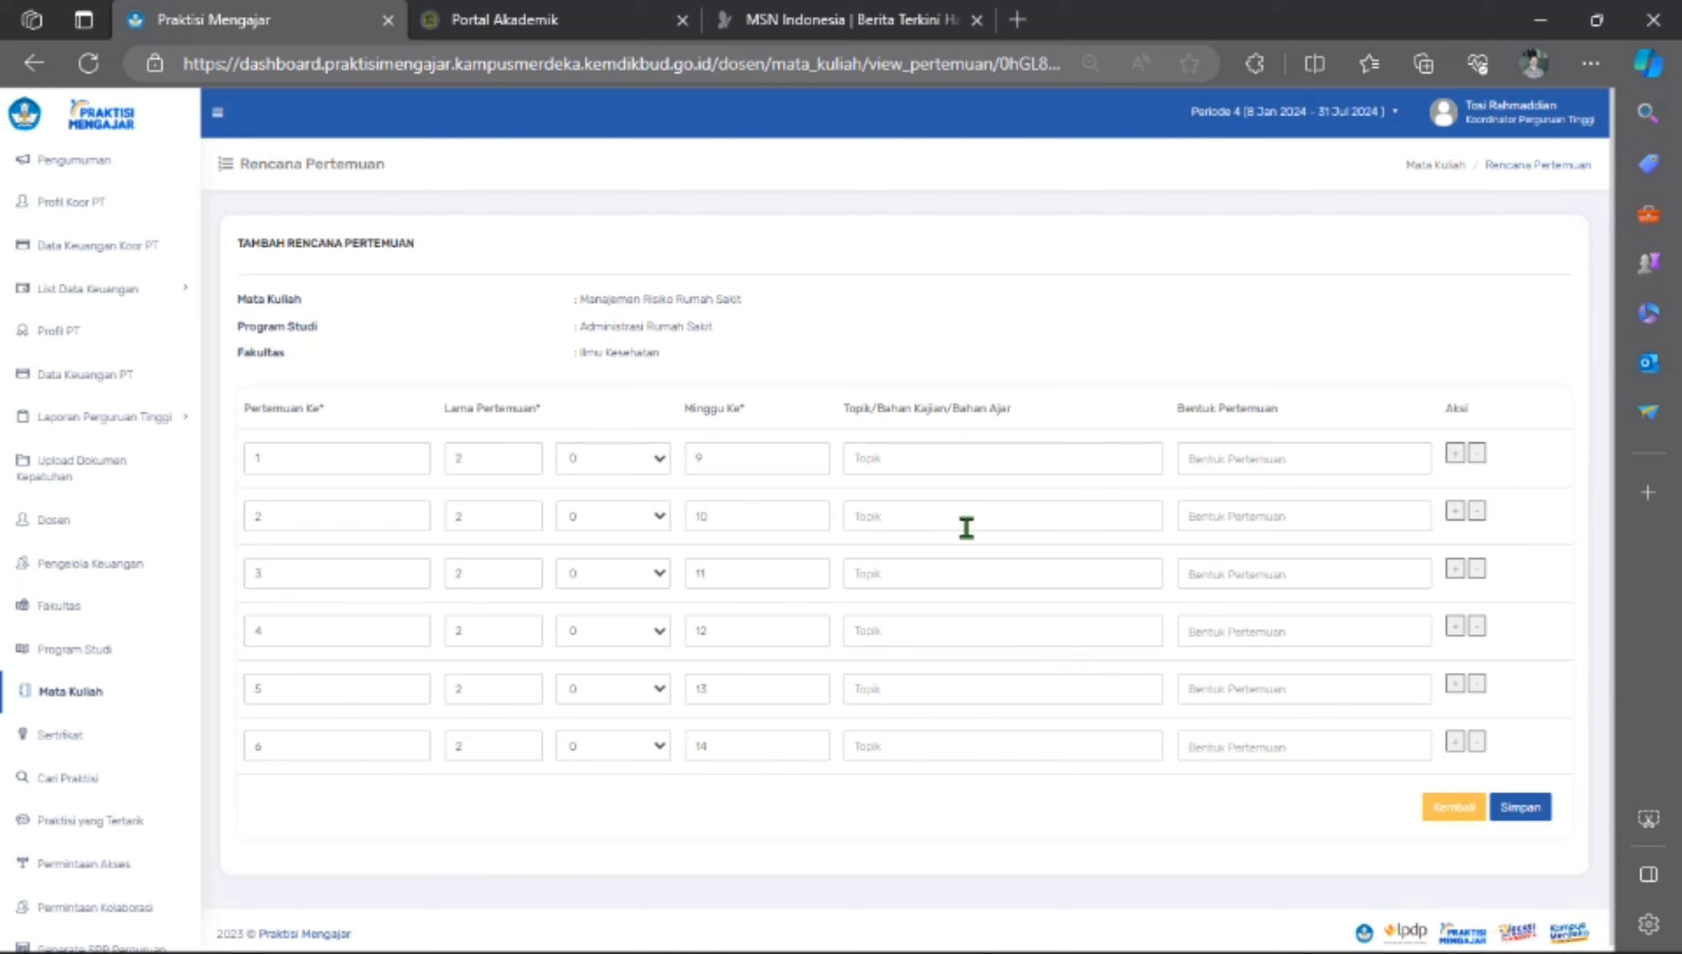
Copy "Kerangka kerja Manajemen Risiko" from week 9 of the RPS document in WPS Office into the browser form as meeting 1's topic.
{"action": "left_click", "coordinate": [634, 936]}
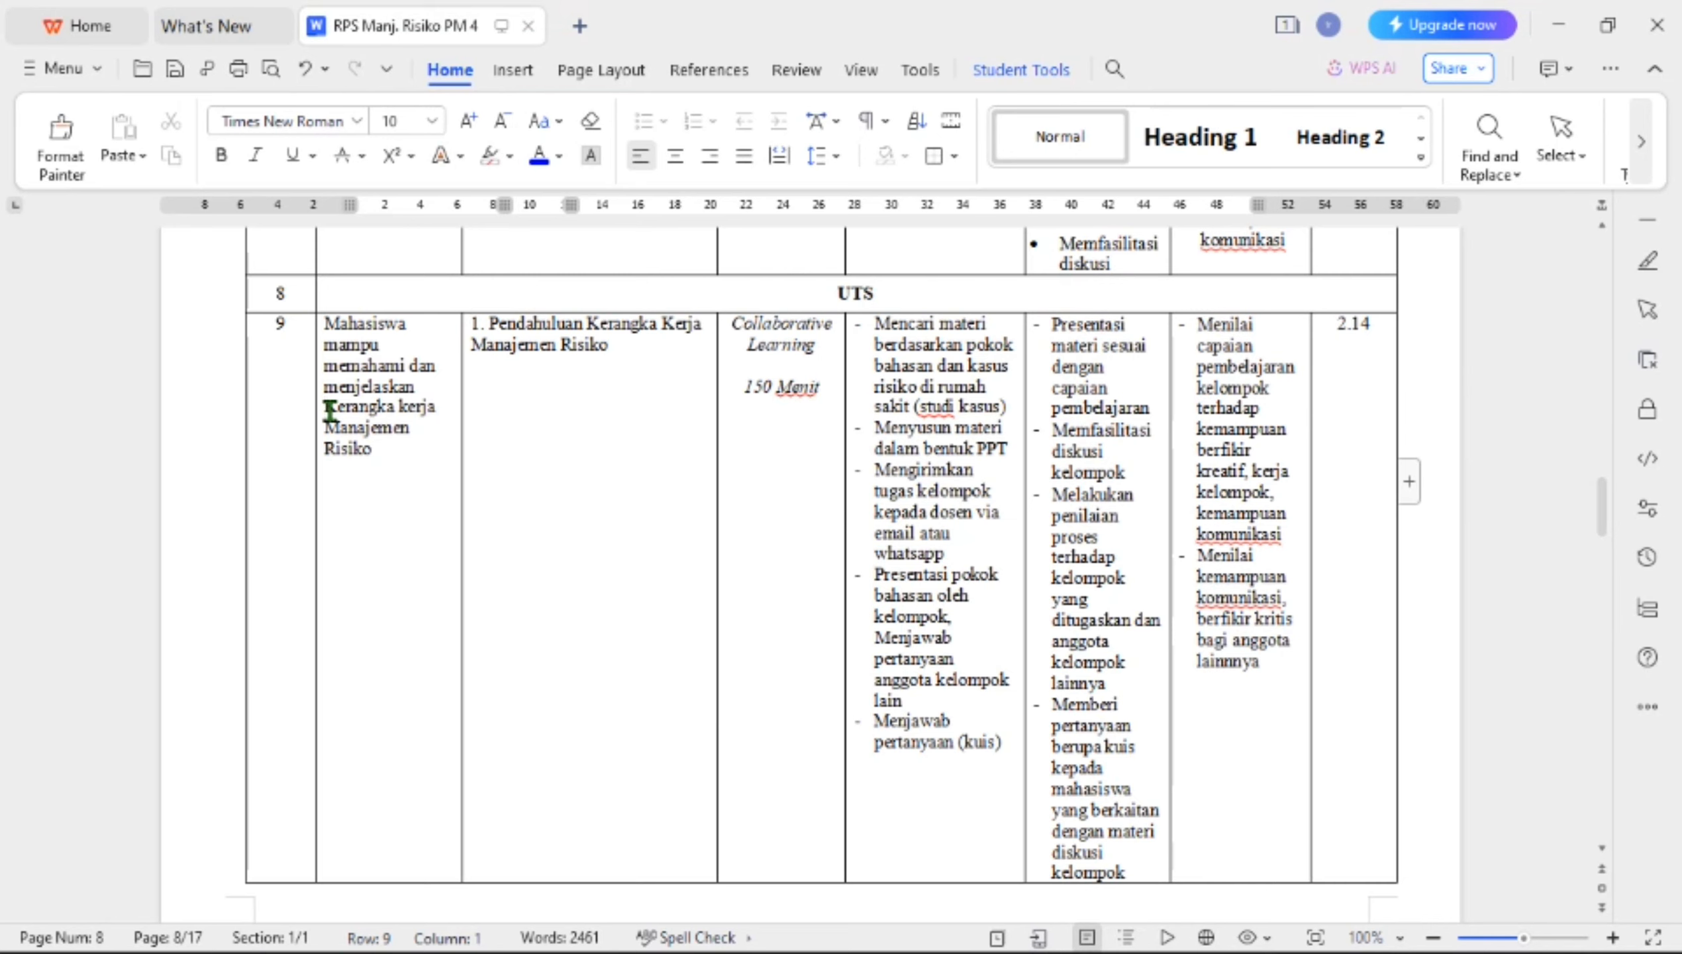
{"action": "left_click_drag", "start_coordinate": [329, 409], "coordinate": [373, 453]}
{"action": "key", "text": "ctrl+c"}
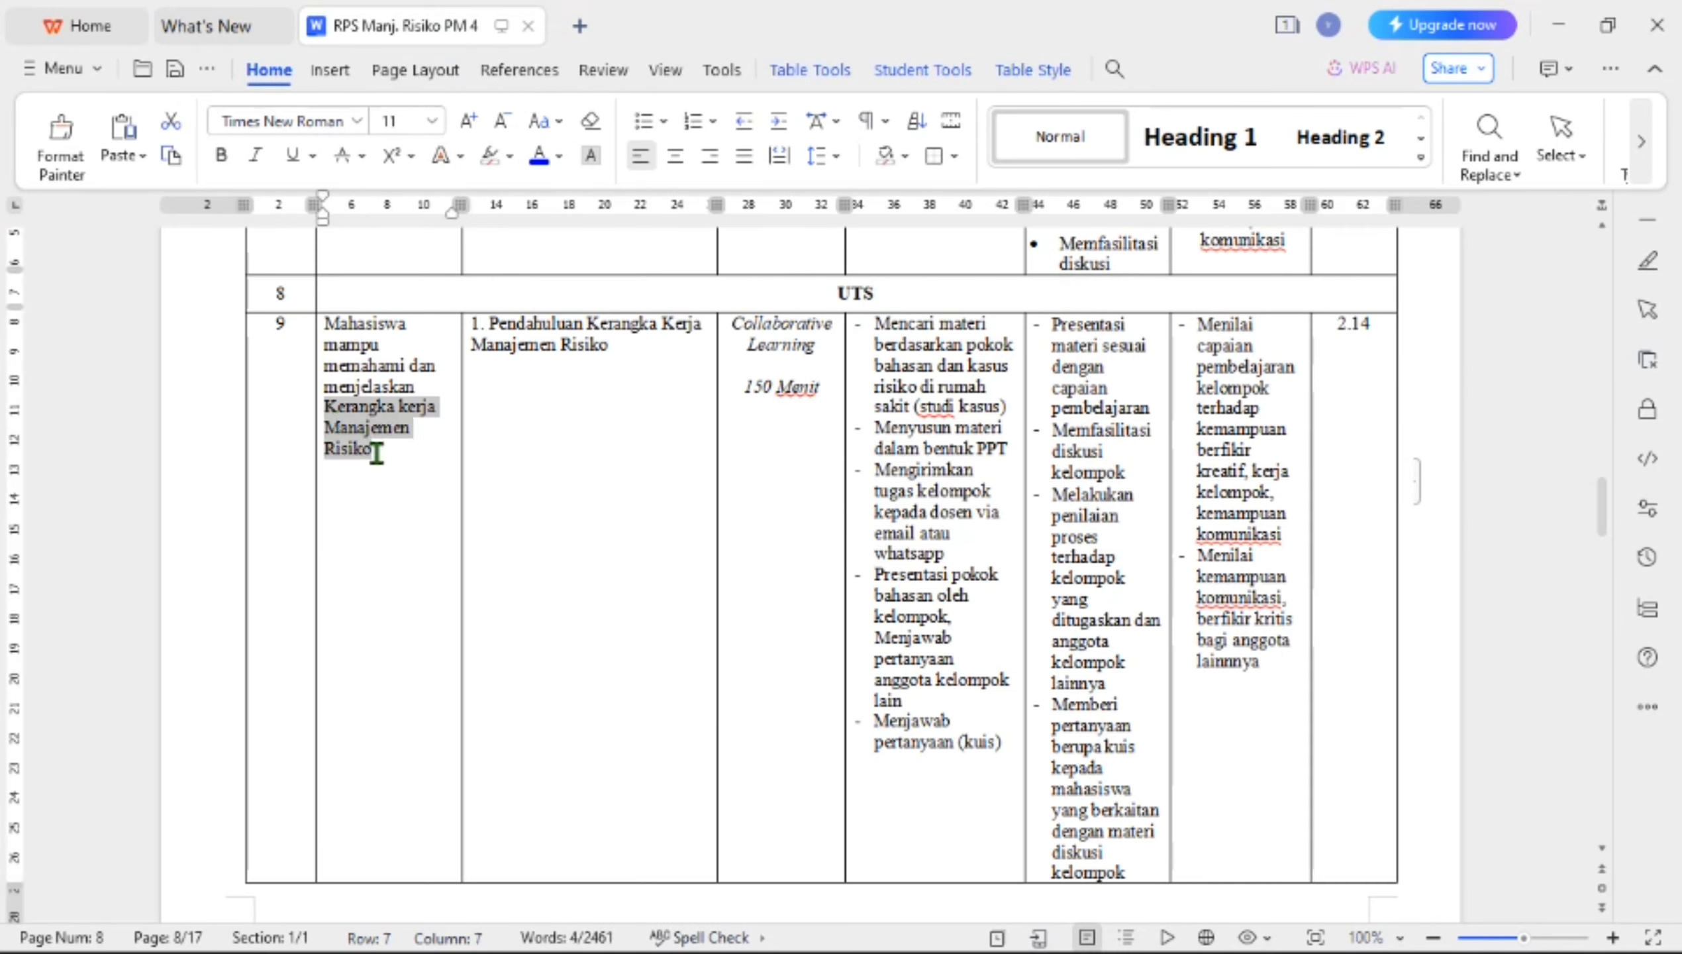
{"action": "key", "text": "alt+Tab"}
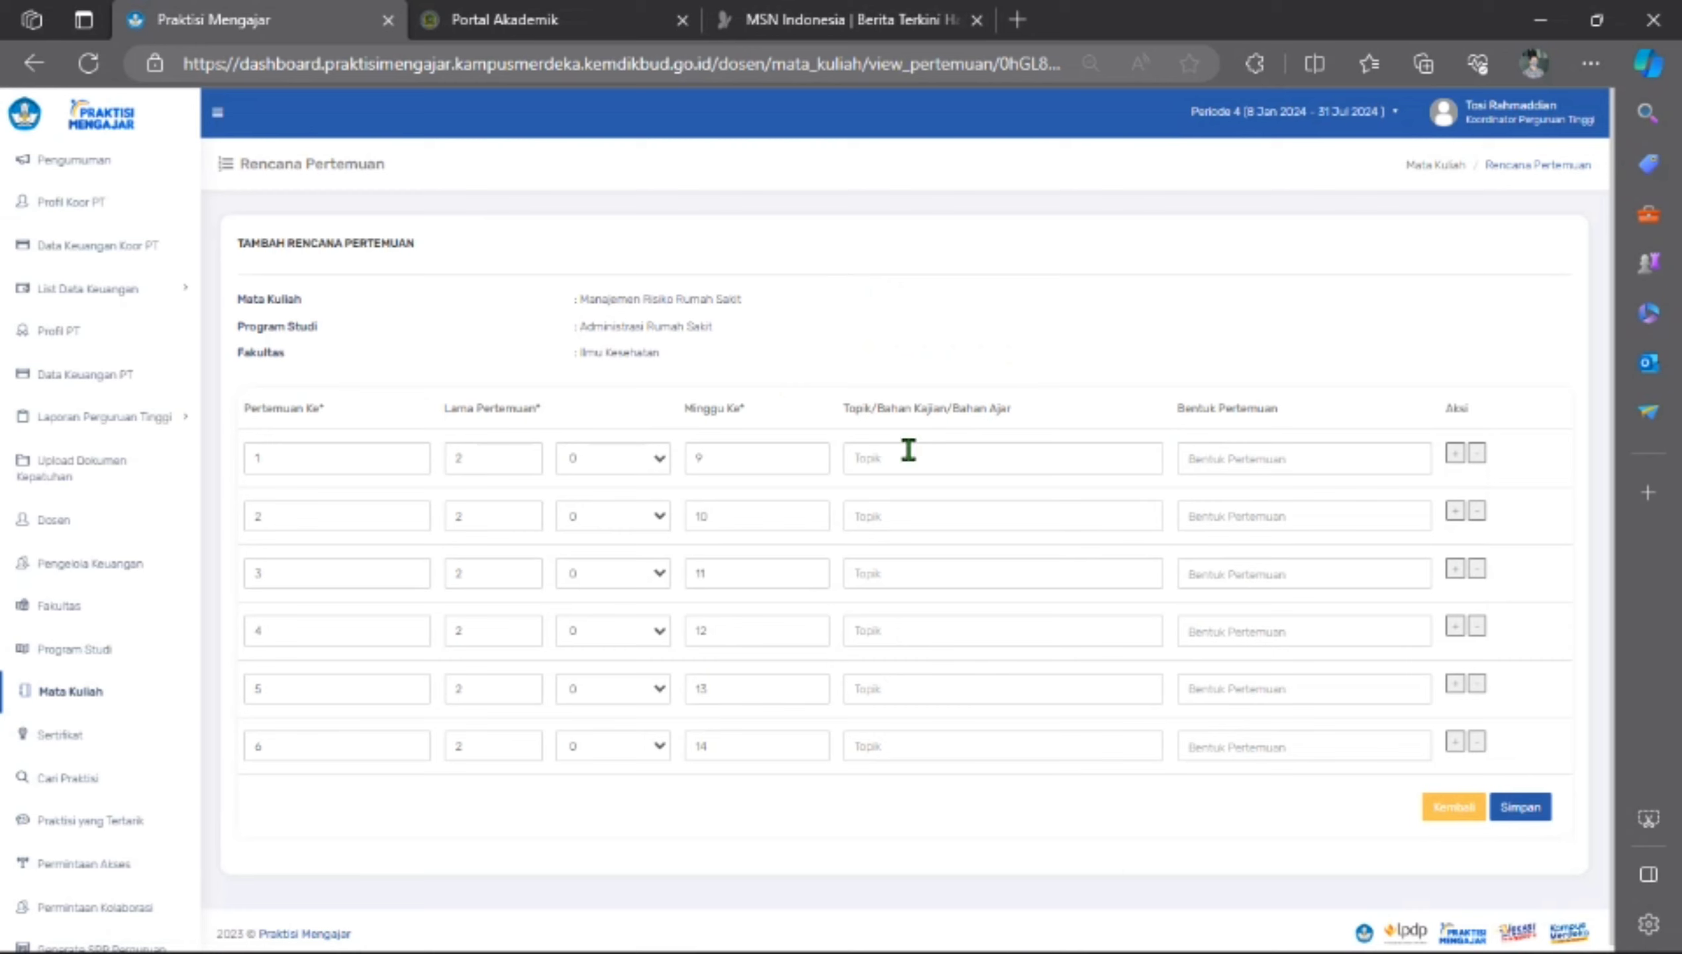
{"action": "left_click", "coordinate": [908, 450]}
{"action": "key", "text": "ctrl+v"}
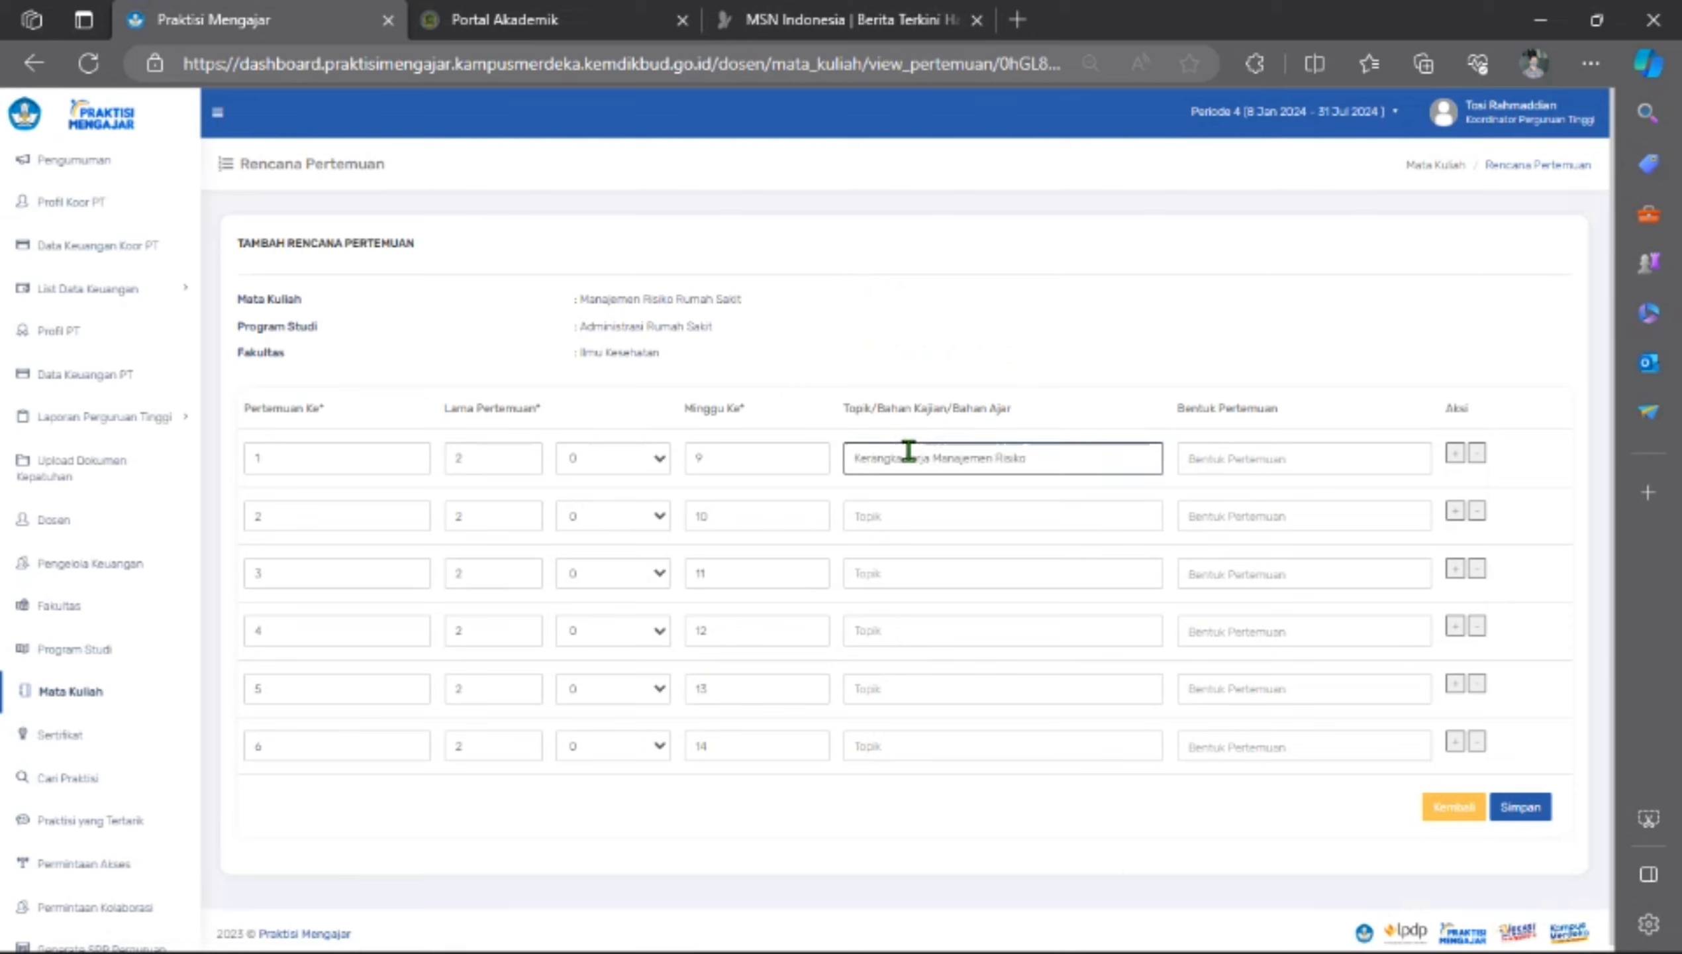
Fill the meeting 2–6 topics from the RPS: penilaian faktor risiko; tahapan identifikasi dan pengukuran risiko; tahapan analisa risiko; evaluasi, pengelolaan, dan pengendalian risiko; komunikasi risiko.
{"action": "key", "text": "alt+Tab"}
{"action": "mouse_move", "coordinate": [1600, 513]}
{"action": "left_mouse_down"}
{"action": "mouse_move", "coordinate": [1608, 563]}
{"action": "mouse_move", "coordinate": [1606, 528]}
{"action": "left_mouse_up"}
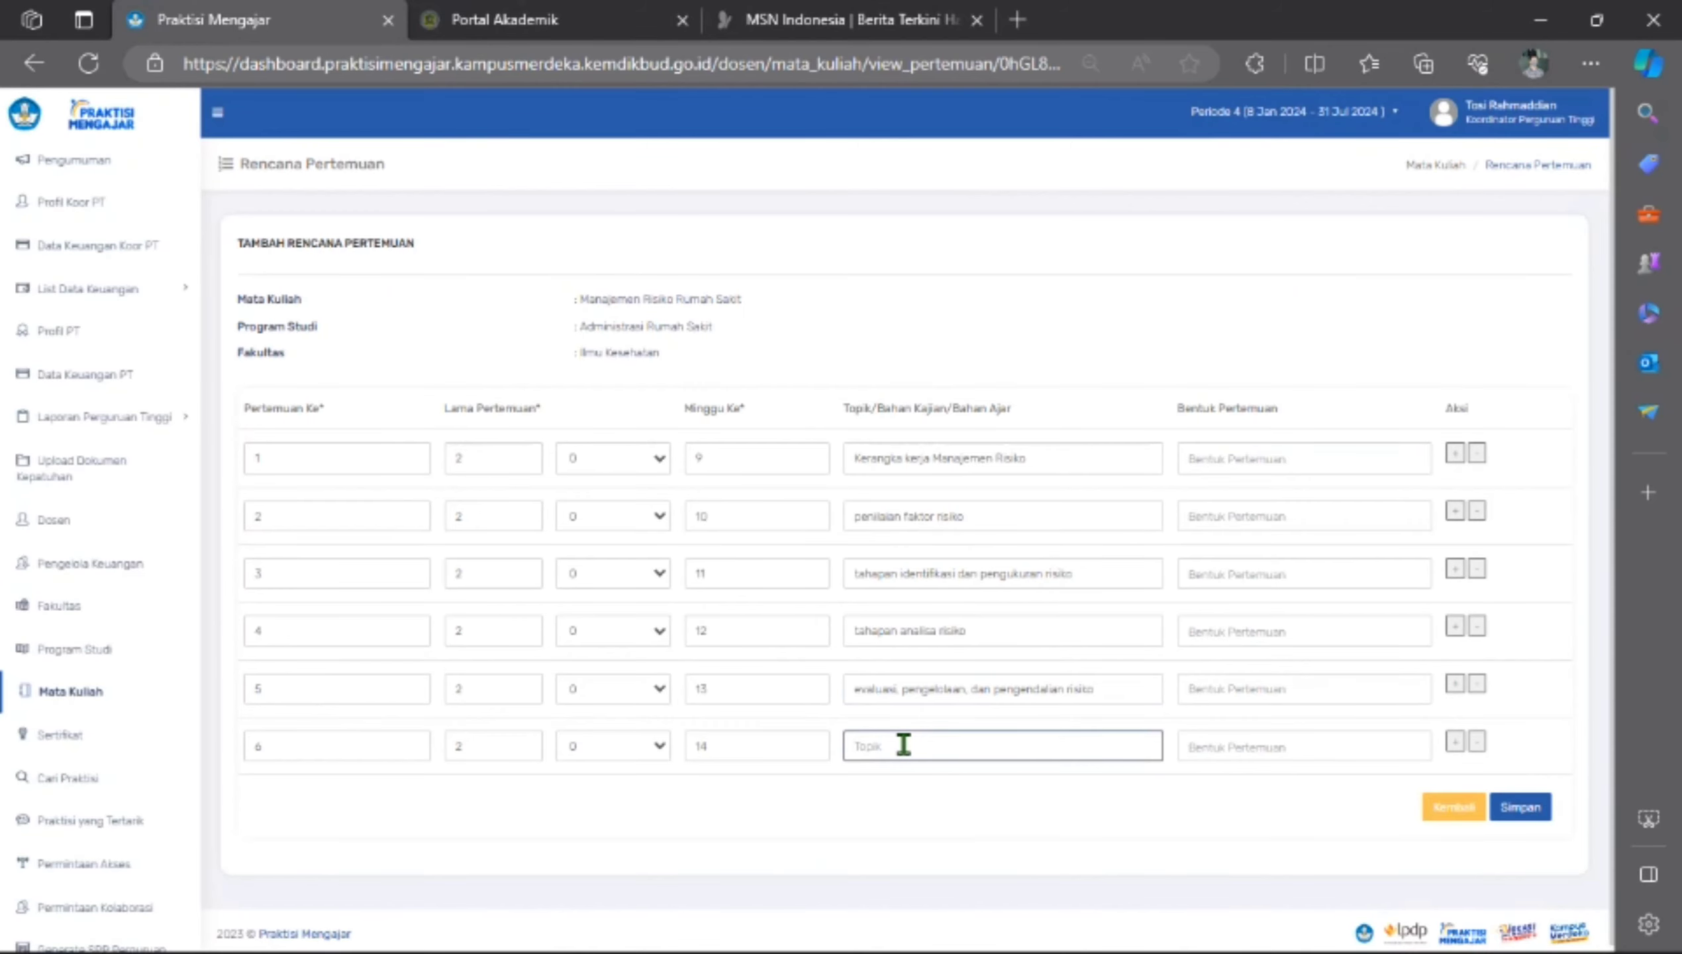
{"action": "type", "text": "komunikasi risiko"}
Set the meeting form of all six meetings to Kuliah and save the meeting plan.
{"action": "left_click", "coordinate": [1365, 460]}
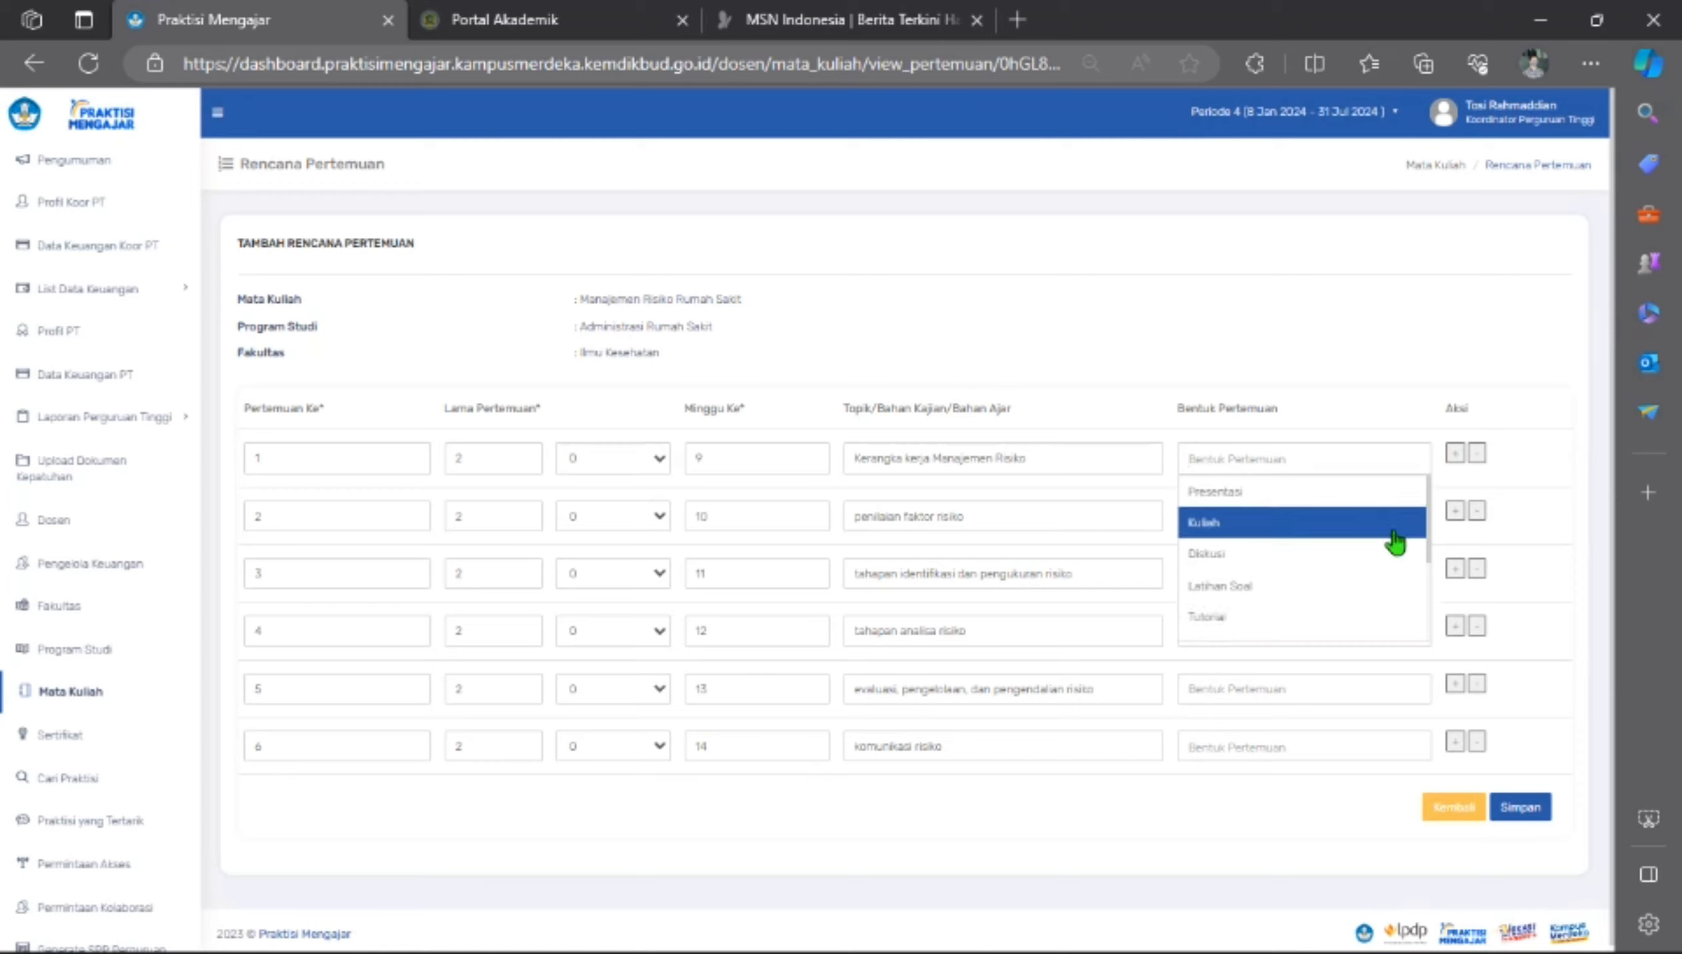
{"action": "mouse_move", "coordinate": [1429, 537]}
{"action": "left_mouse_down"}
{"action": "mouse_move", "coordinate": [1427, 627]}
{"action": "mouse_move", "coordinate": [1423, 507]}
{"action": "left_mouse_up"}
{"action": "left_click", "coordinate": [1325, 525]}
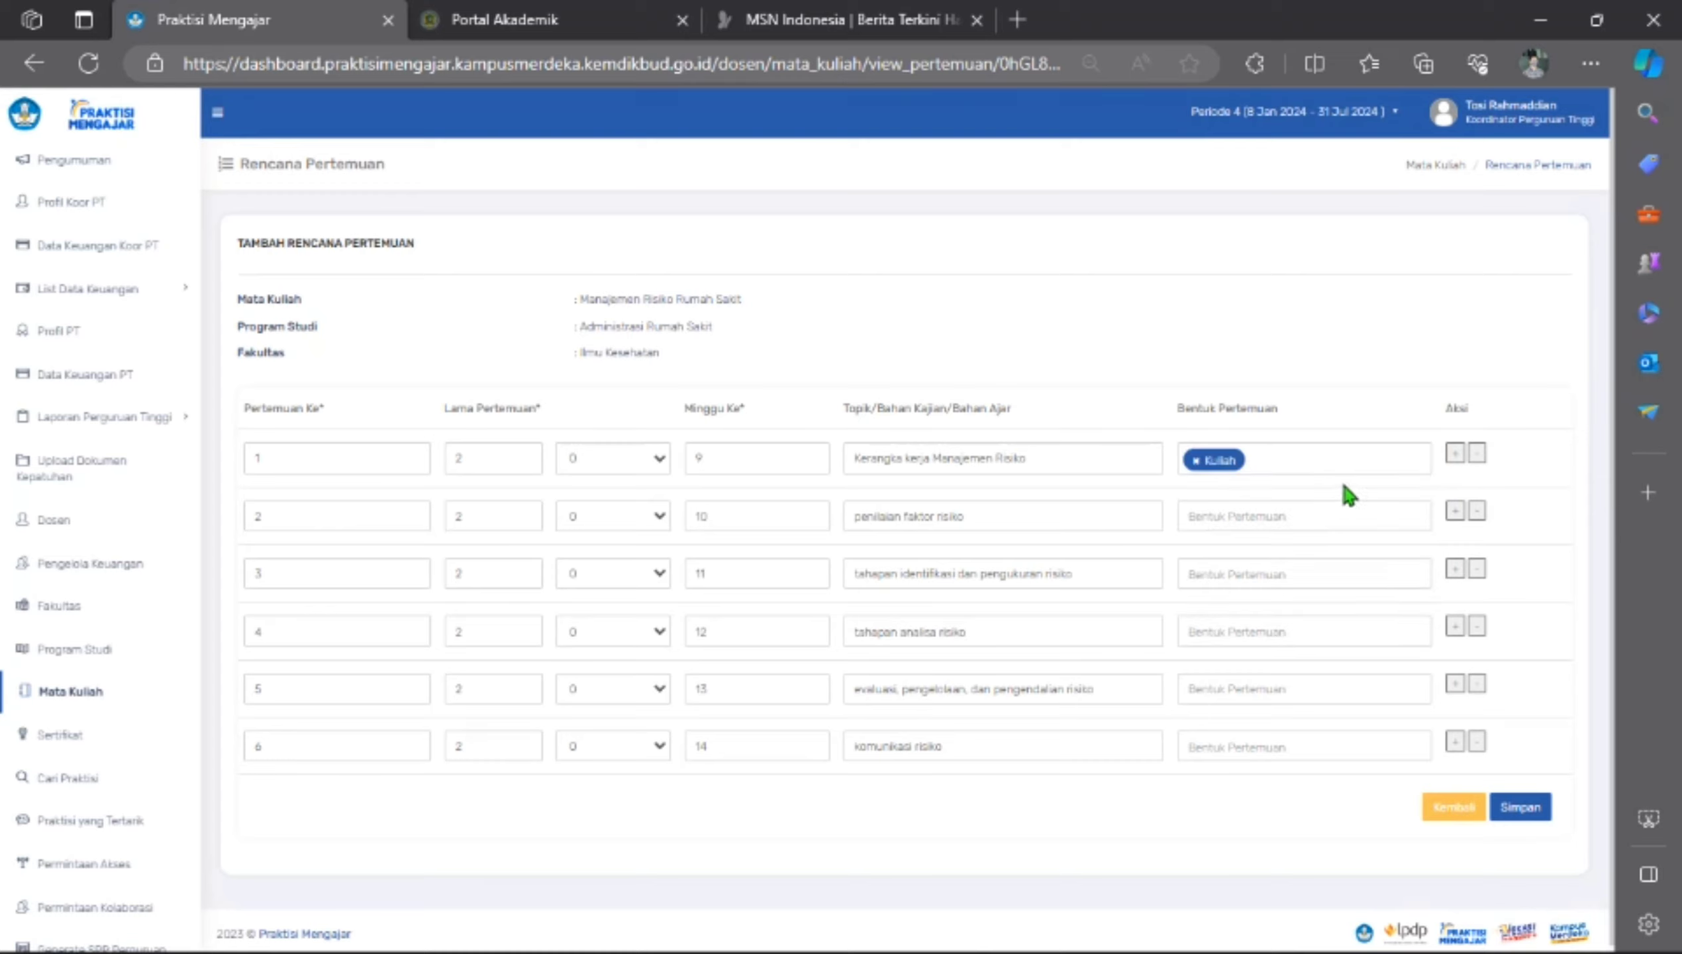
{"action": "left_click", "coordinate": [1333, 519]}
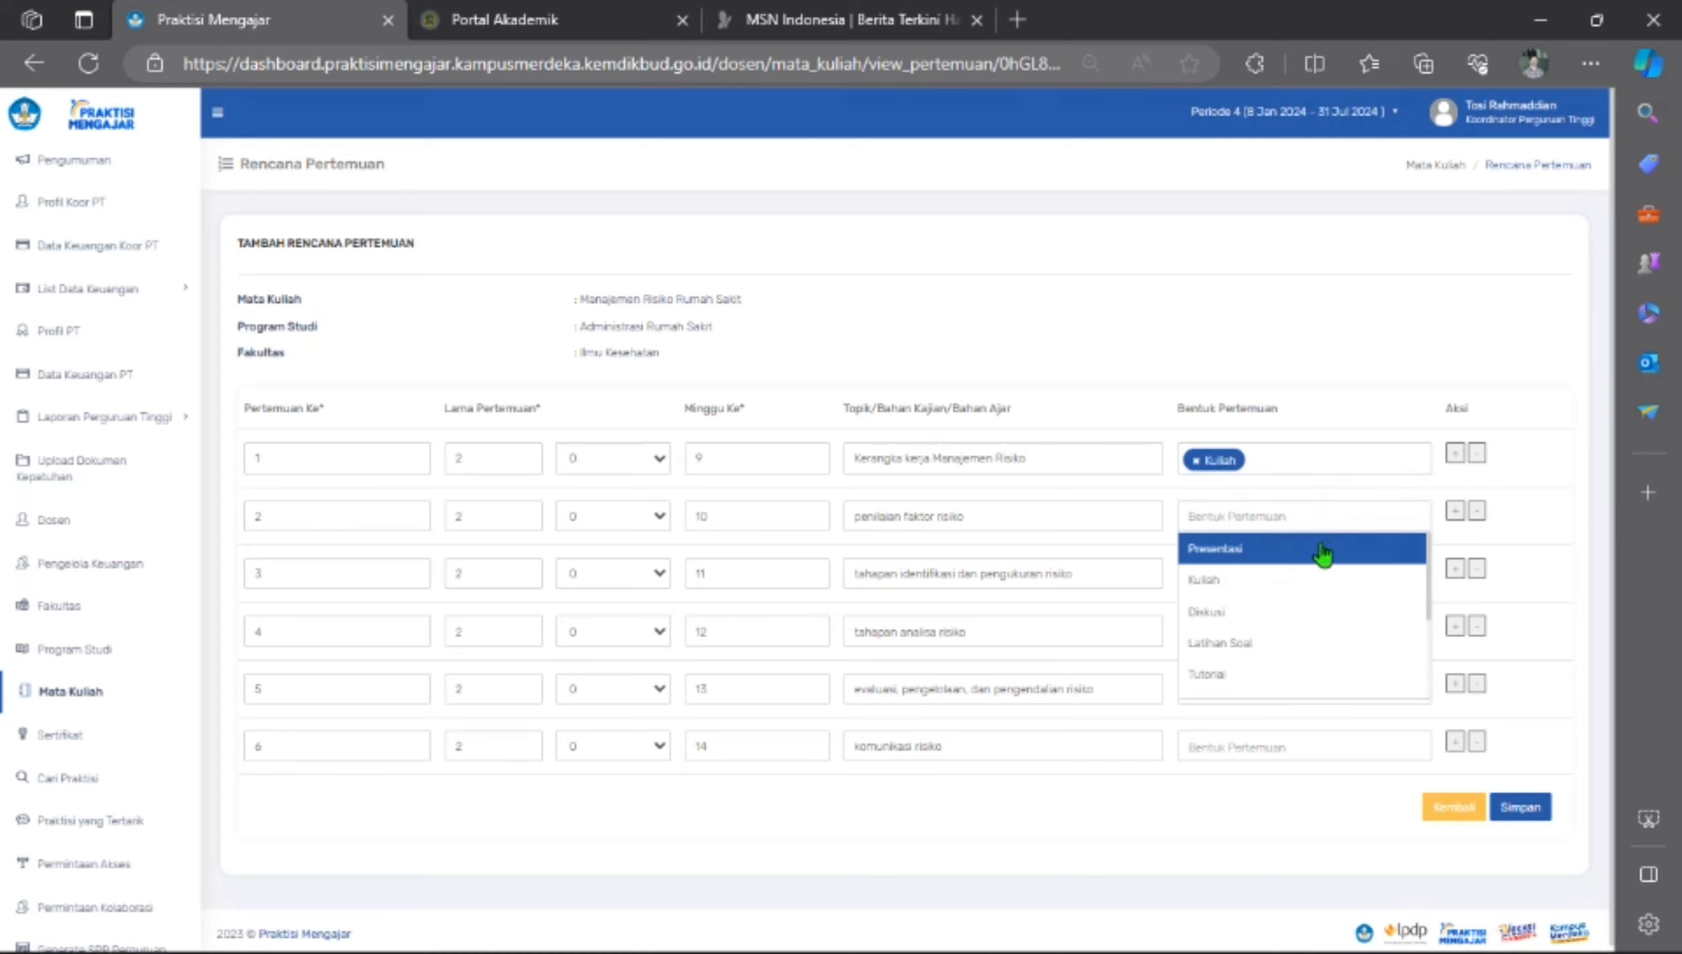
{"action": "left_click", "coordinate": [1278, 581]}
{"action": "left_click", "coordinate": [1283, 576]}
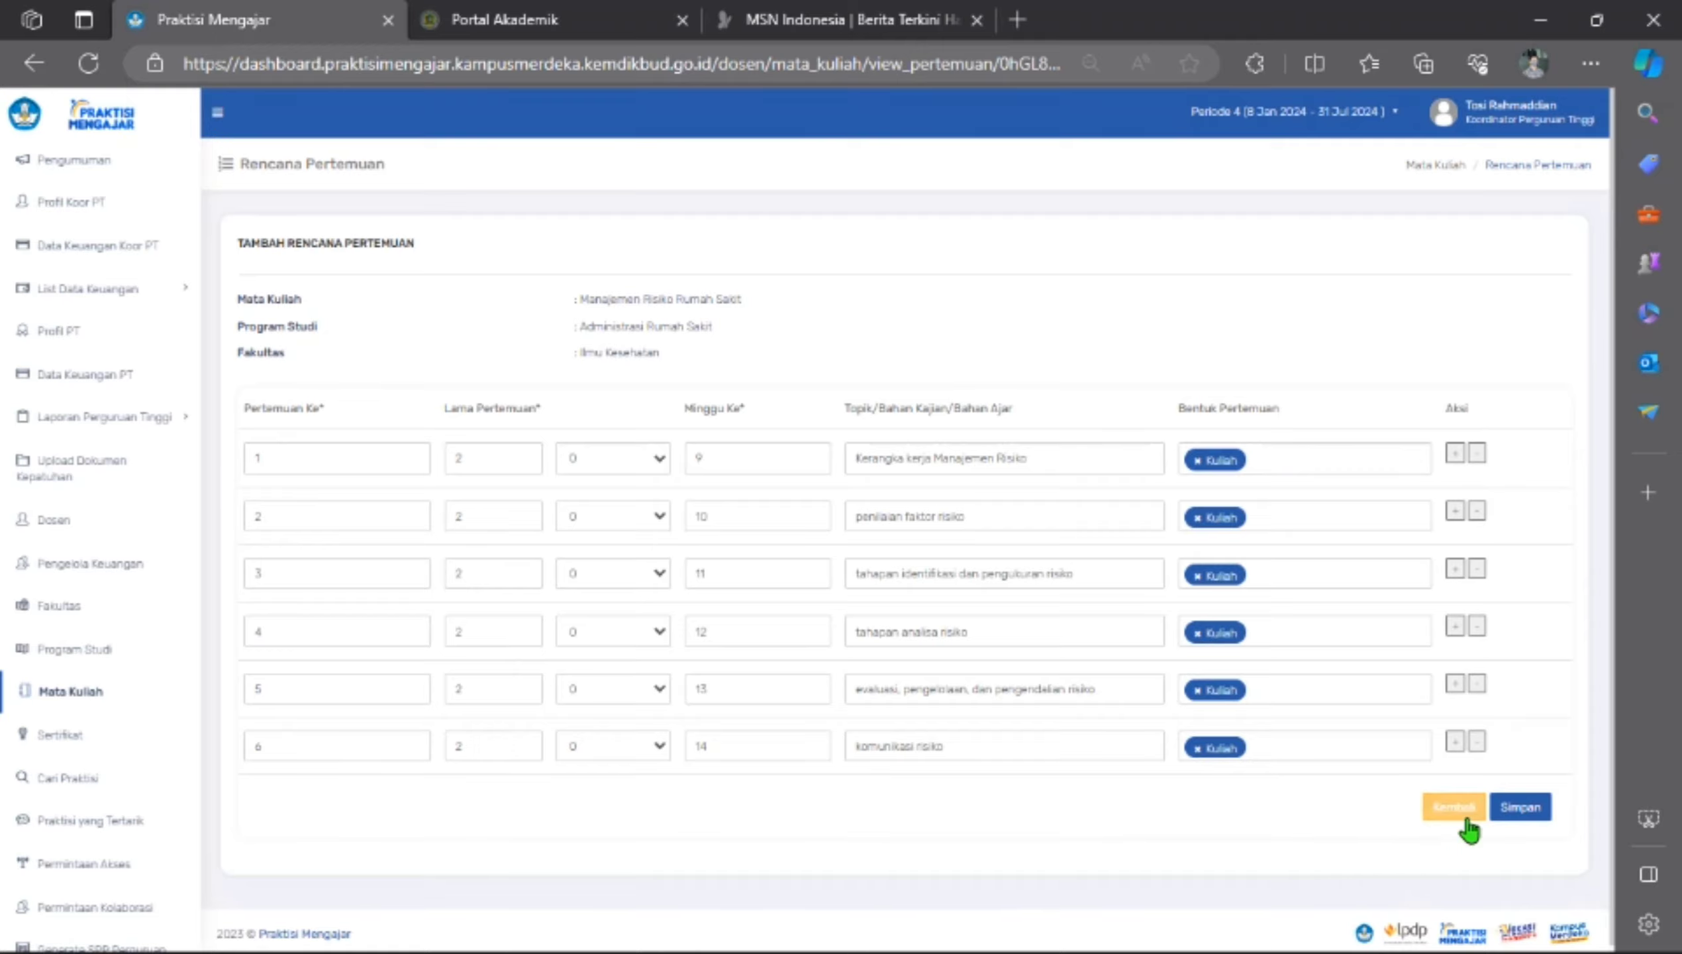
{"action": "left_click", "coordinate": [1520, 809]}
Return to the Mata Kuliah list to review the entry for the Manajemen Risiko Rumah Sakit course.
{"action": "left_click", "coordinate": [99, 694]}
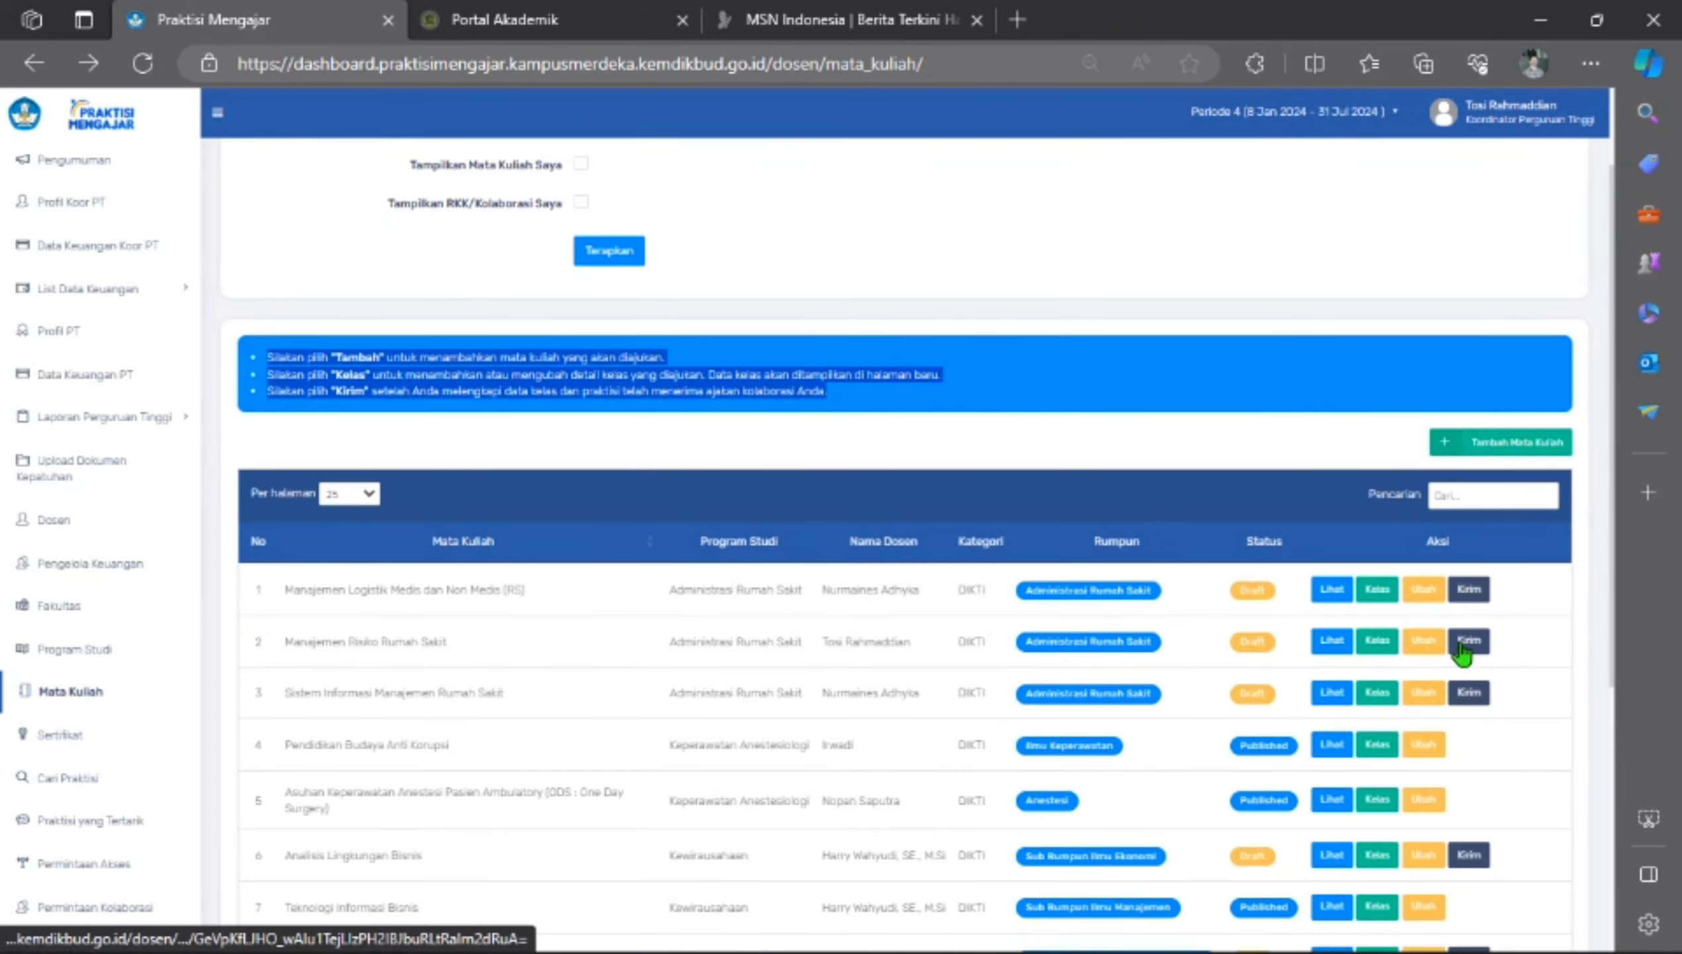
{"action": "left_click", "coordinate": [1263, 655]}
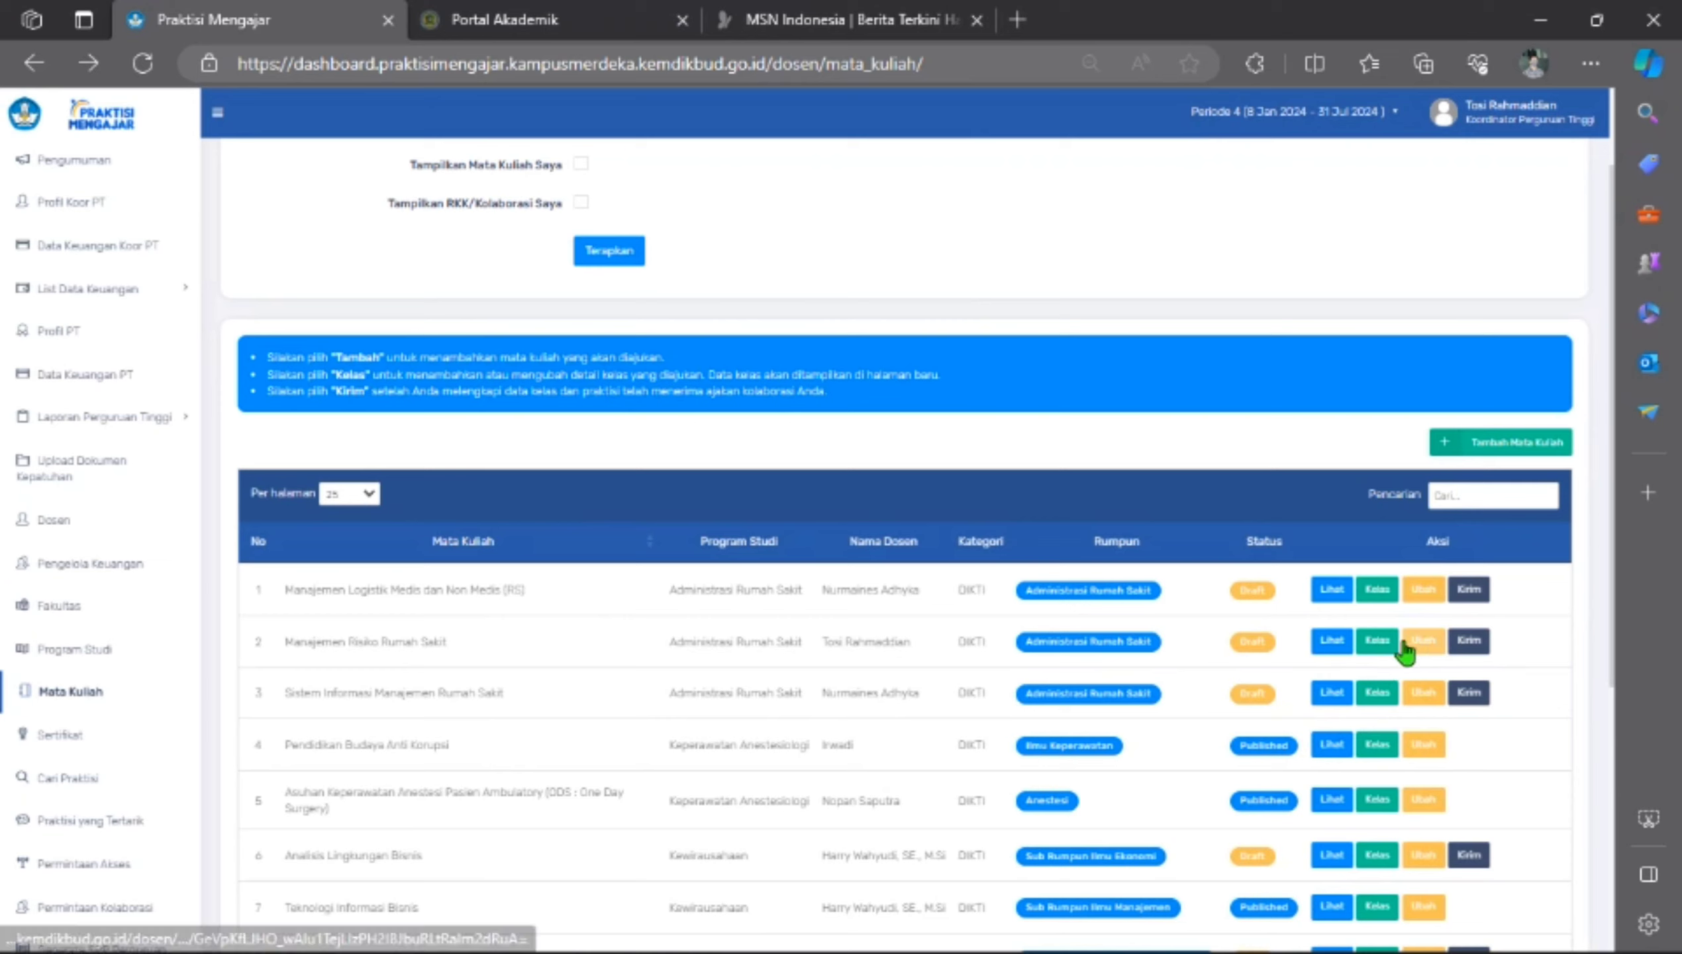
Submit the Manajemen Risiko Rumah Sakit course and confirm locking its data.
{"action": "left_click", "coordinate": [1472, 643]}
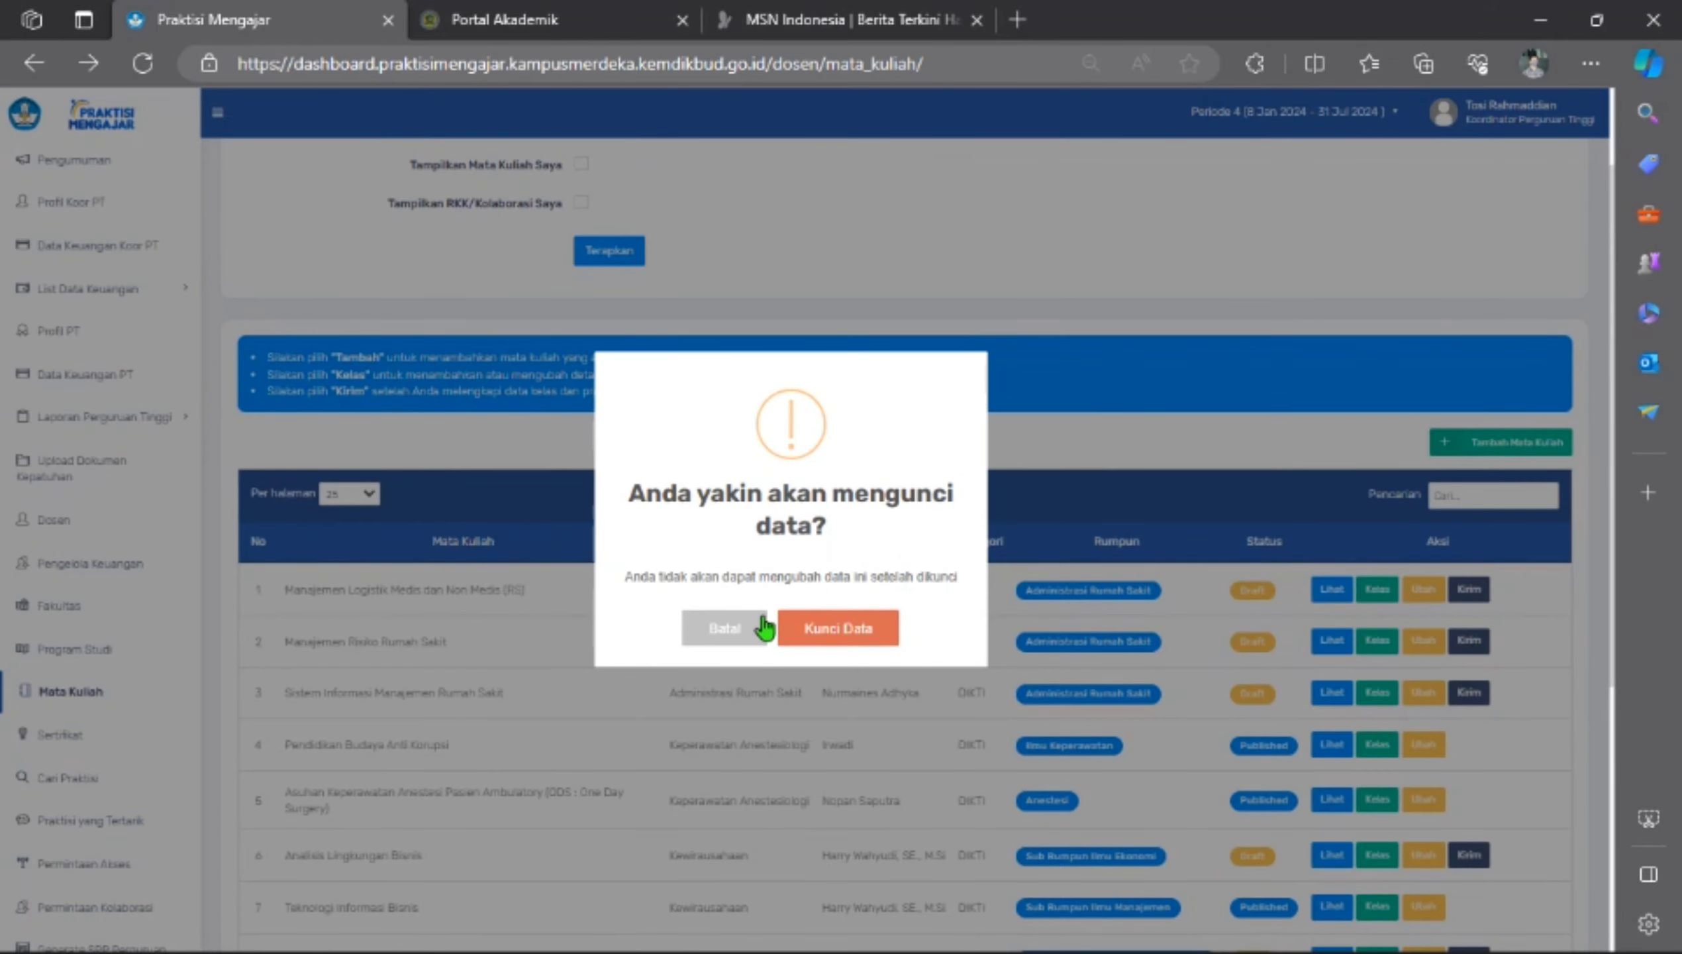
{"action": "left_click", "coordinate": [834, 635]}
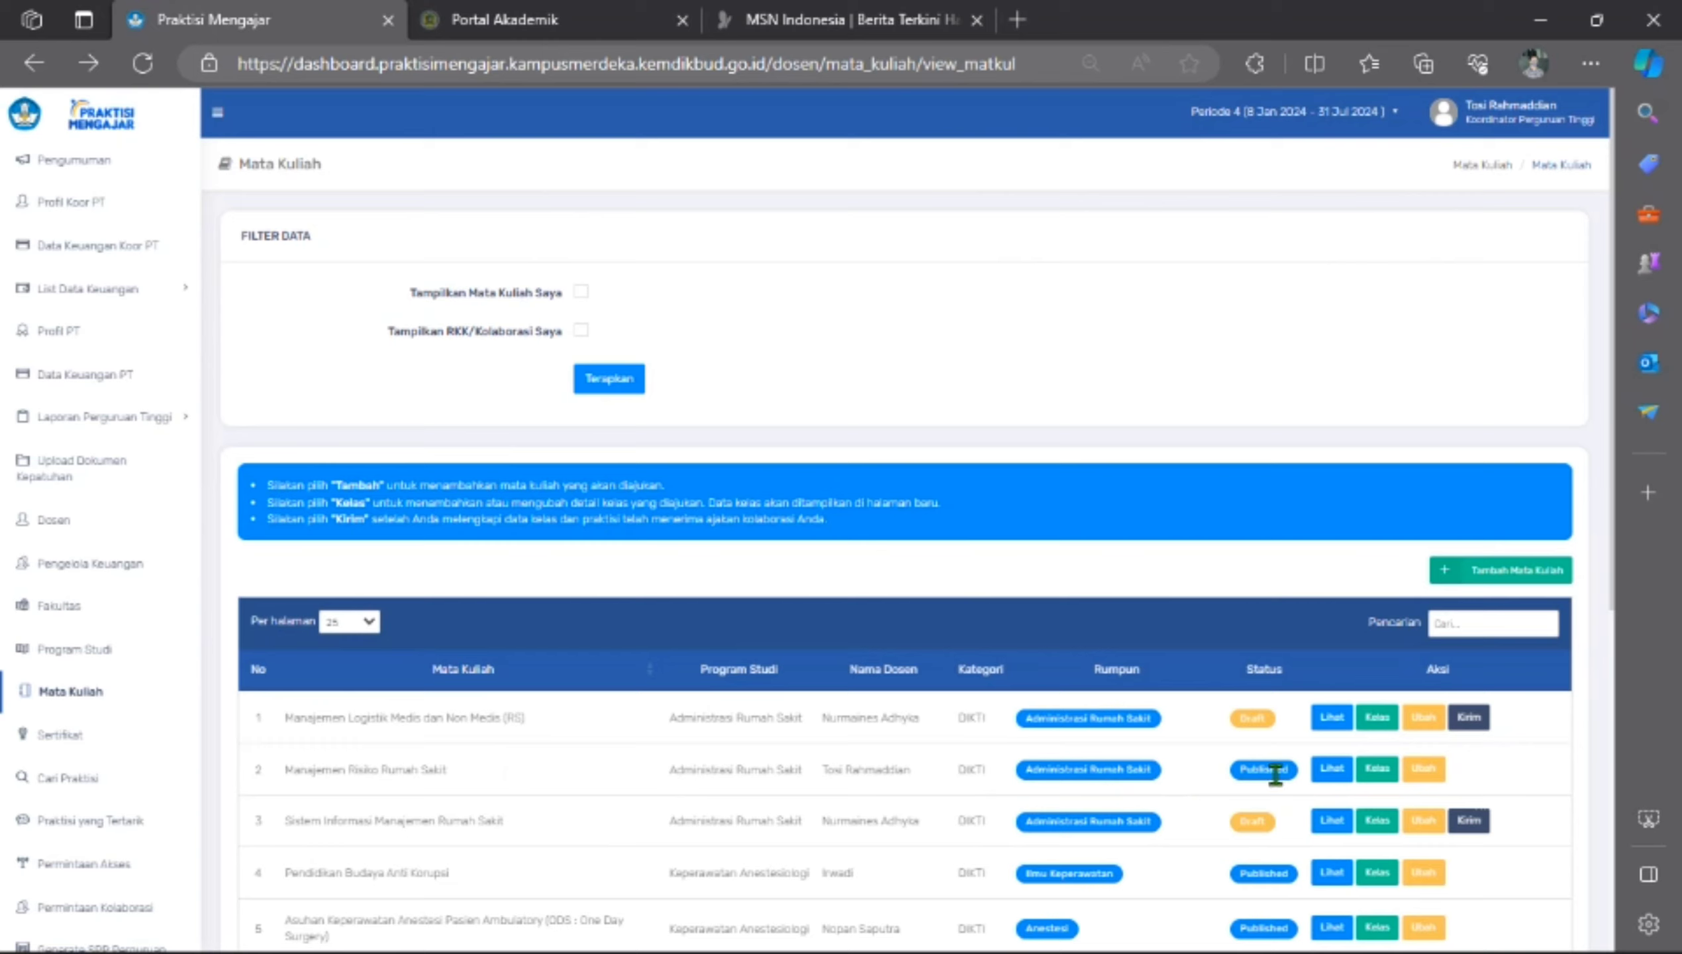
Start adding a practitioner to the Manj Risiko RS class and search the practitioner list by the practitioner's first name.
{"action": "left_click", "coordinate": [1380, 772]}
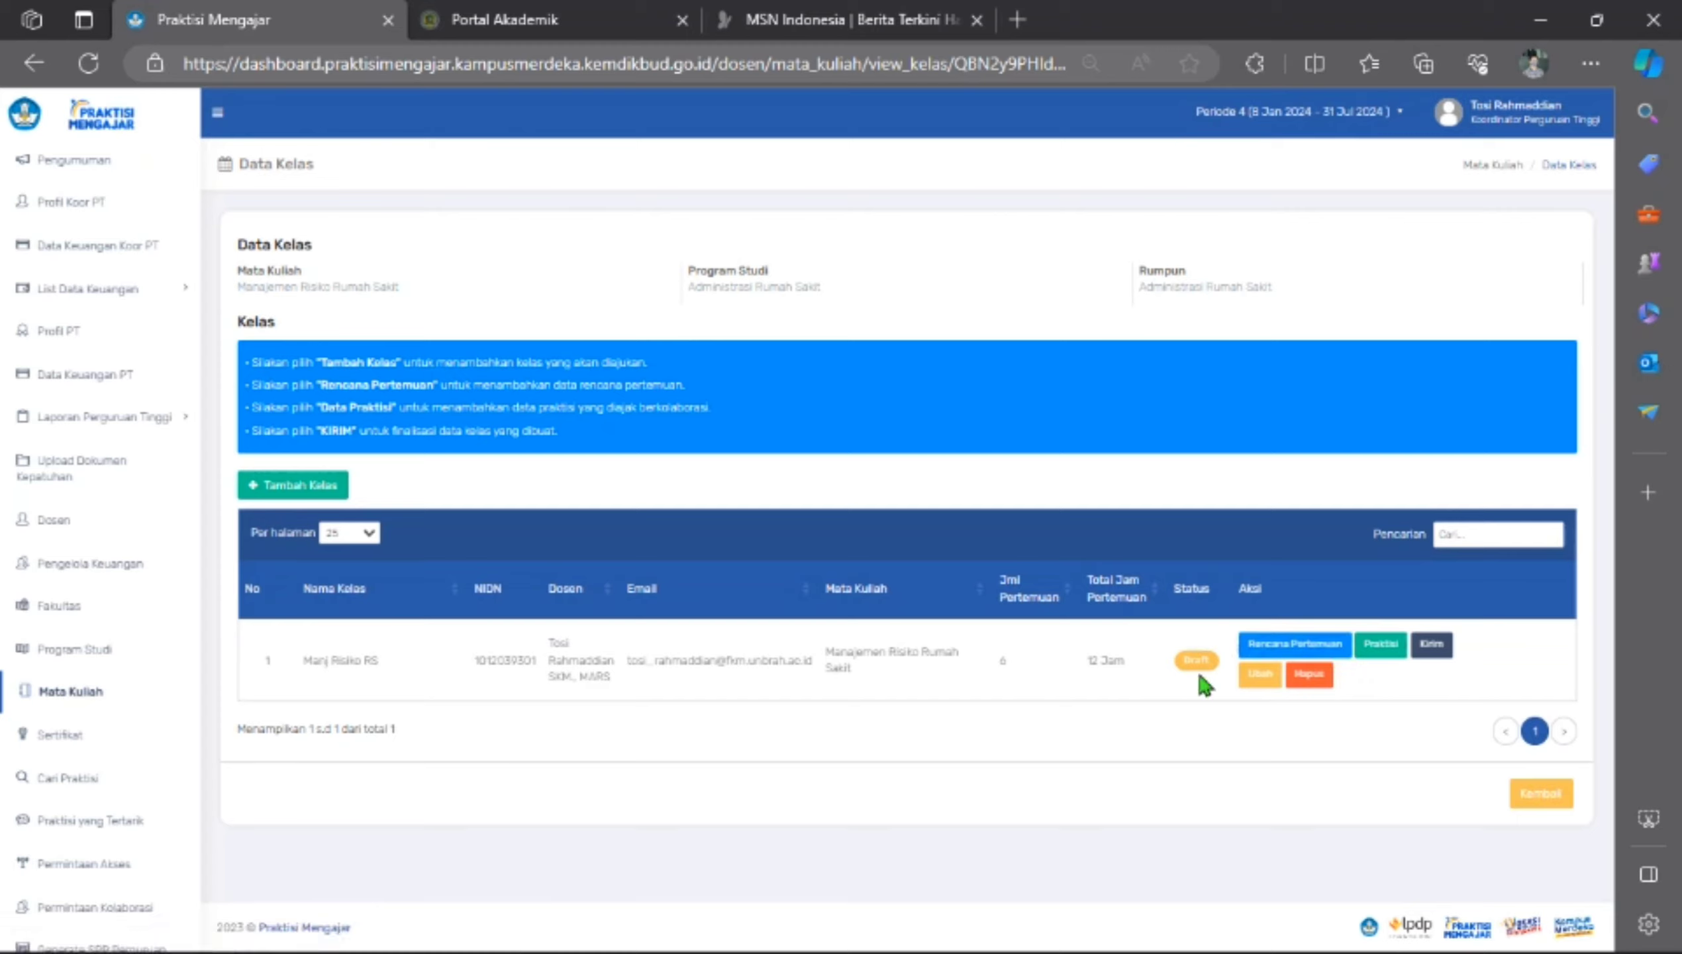
{"action": "left_click", "coordinate": [1388, 656]}
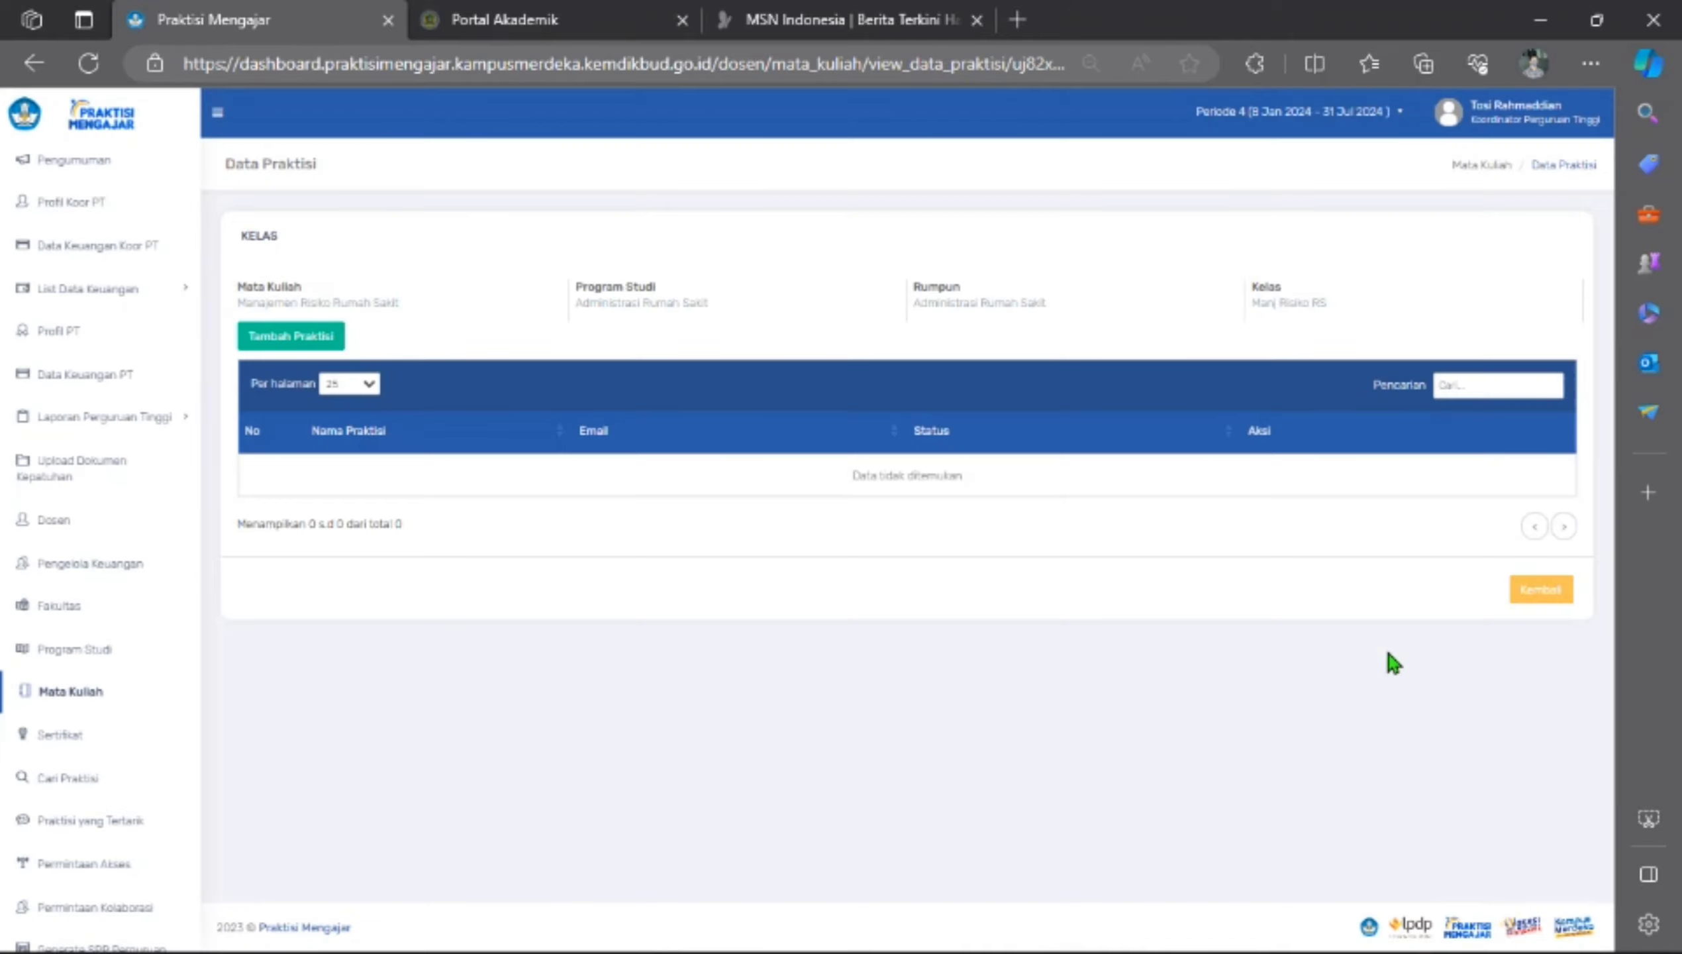
{"action": "left_click", "coordinate": [286, 338]}
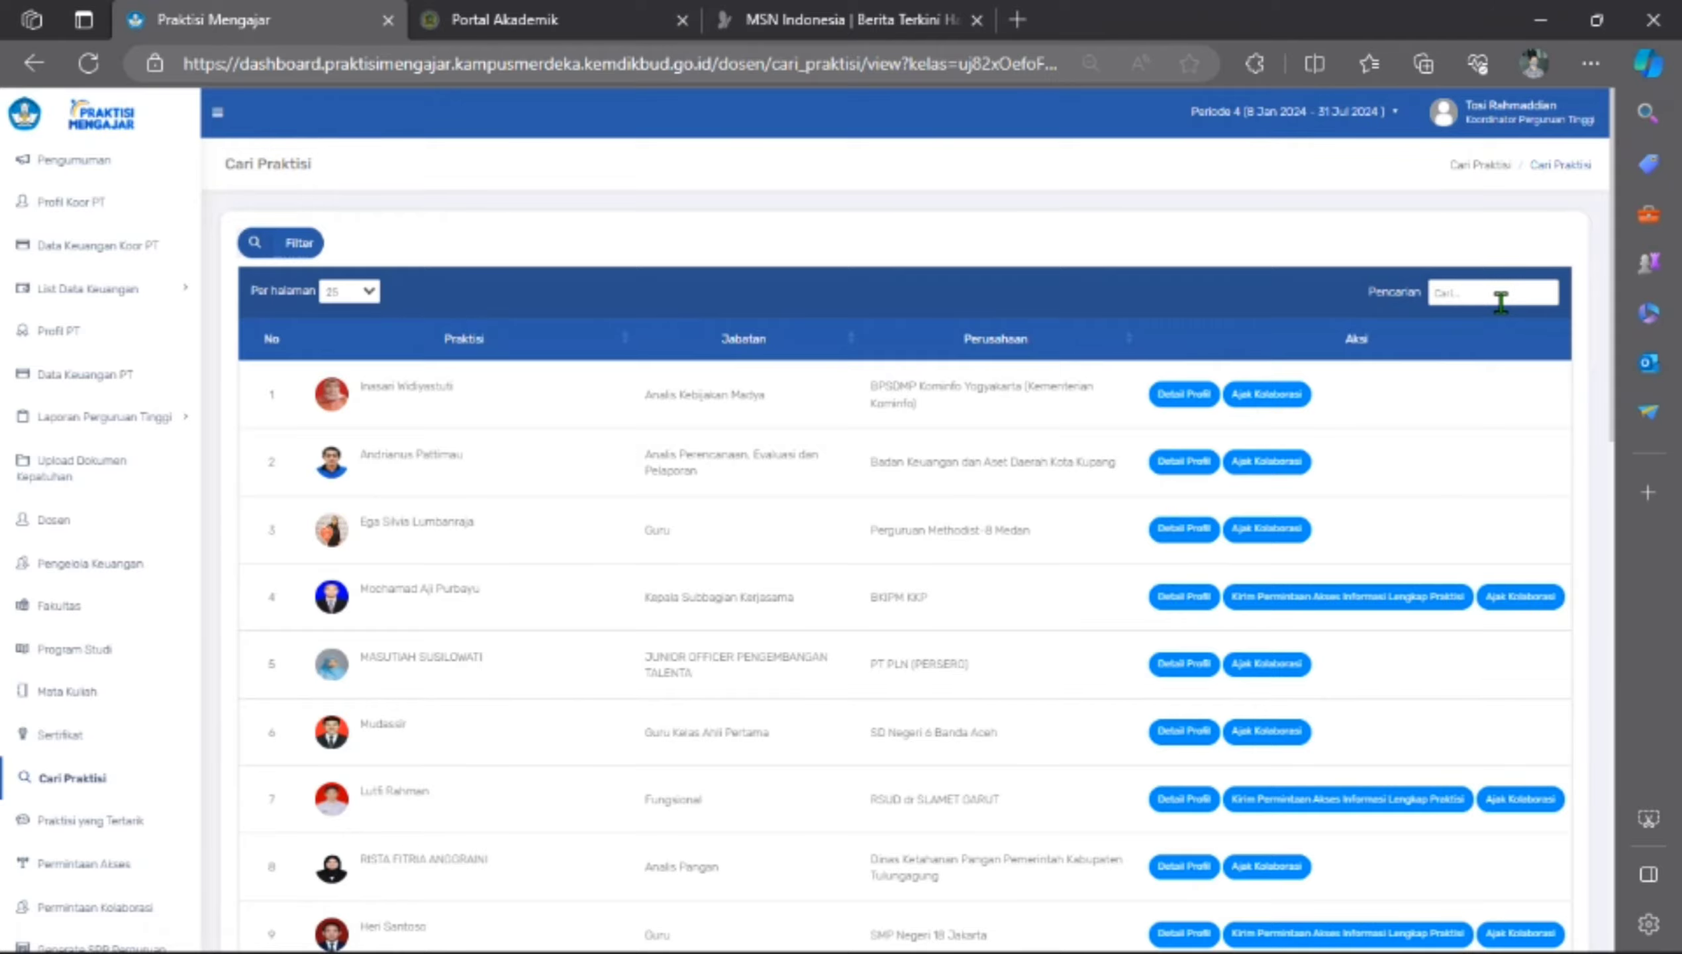
{"action": "left_click", "coordinate": [307, 247]}
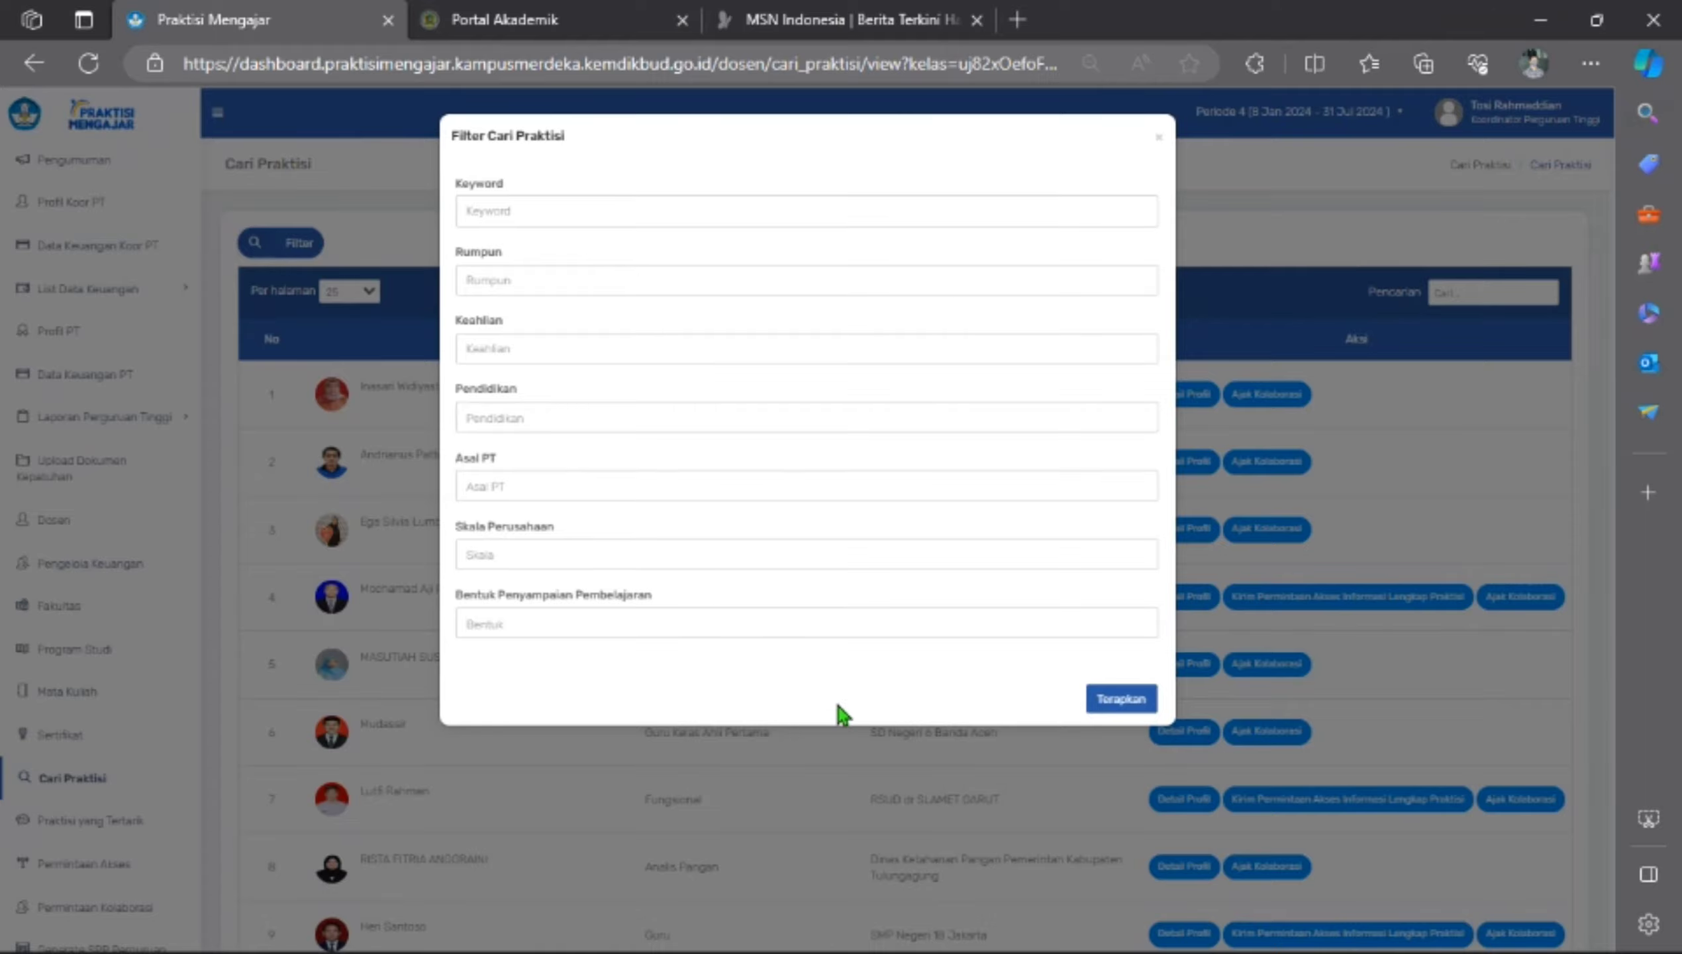
{"action": "left_click", "coordinate": [1159, 137]}
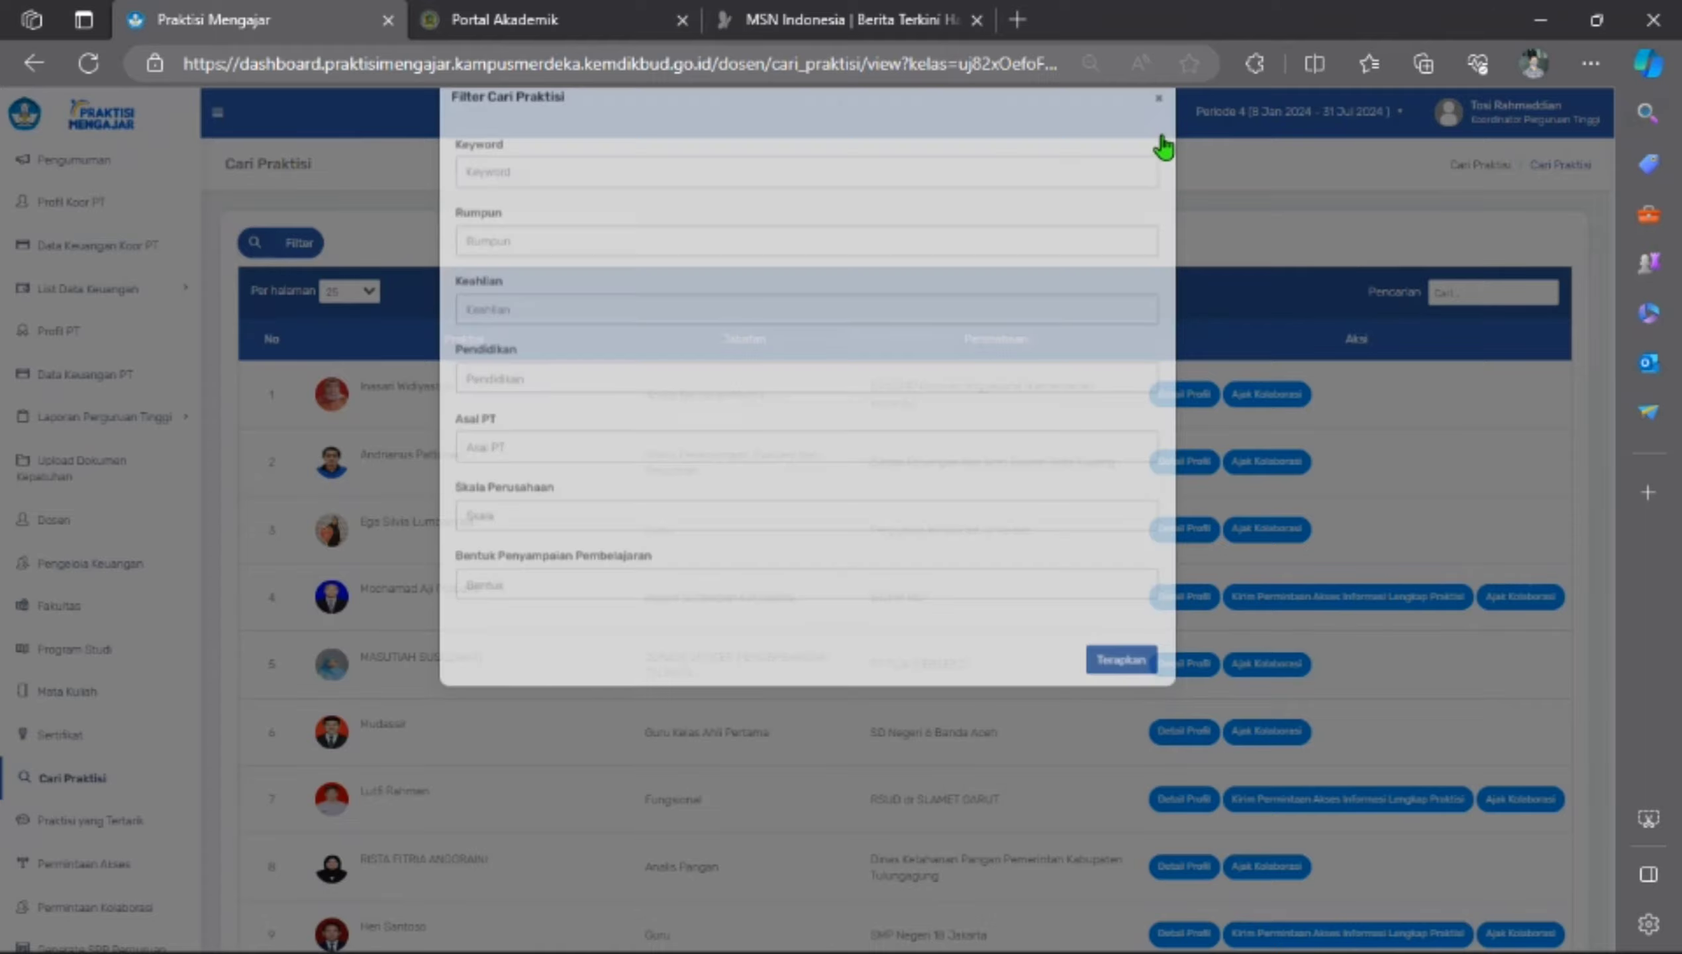
{"action": "left_click", "coordinate": [1464, 292]}
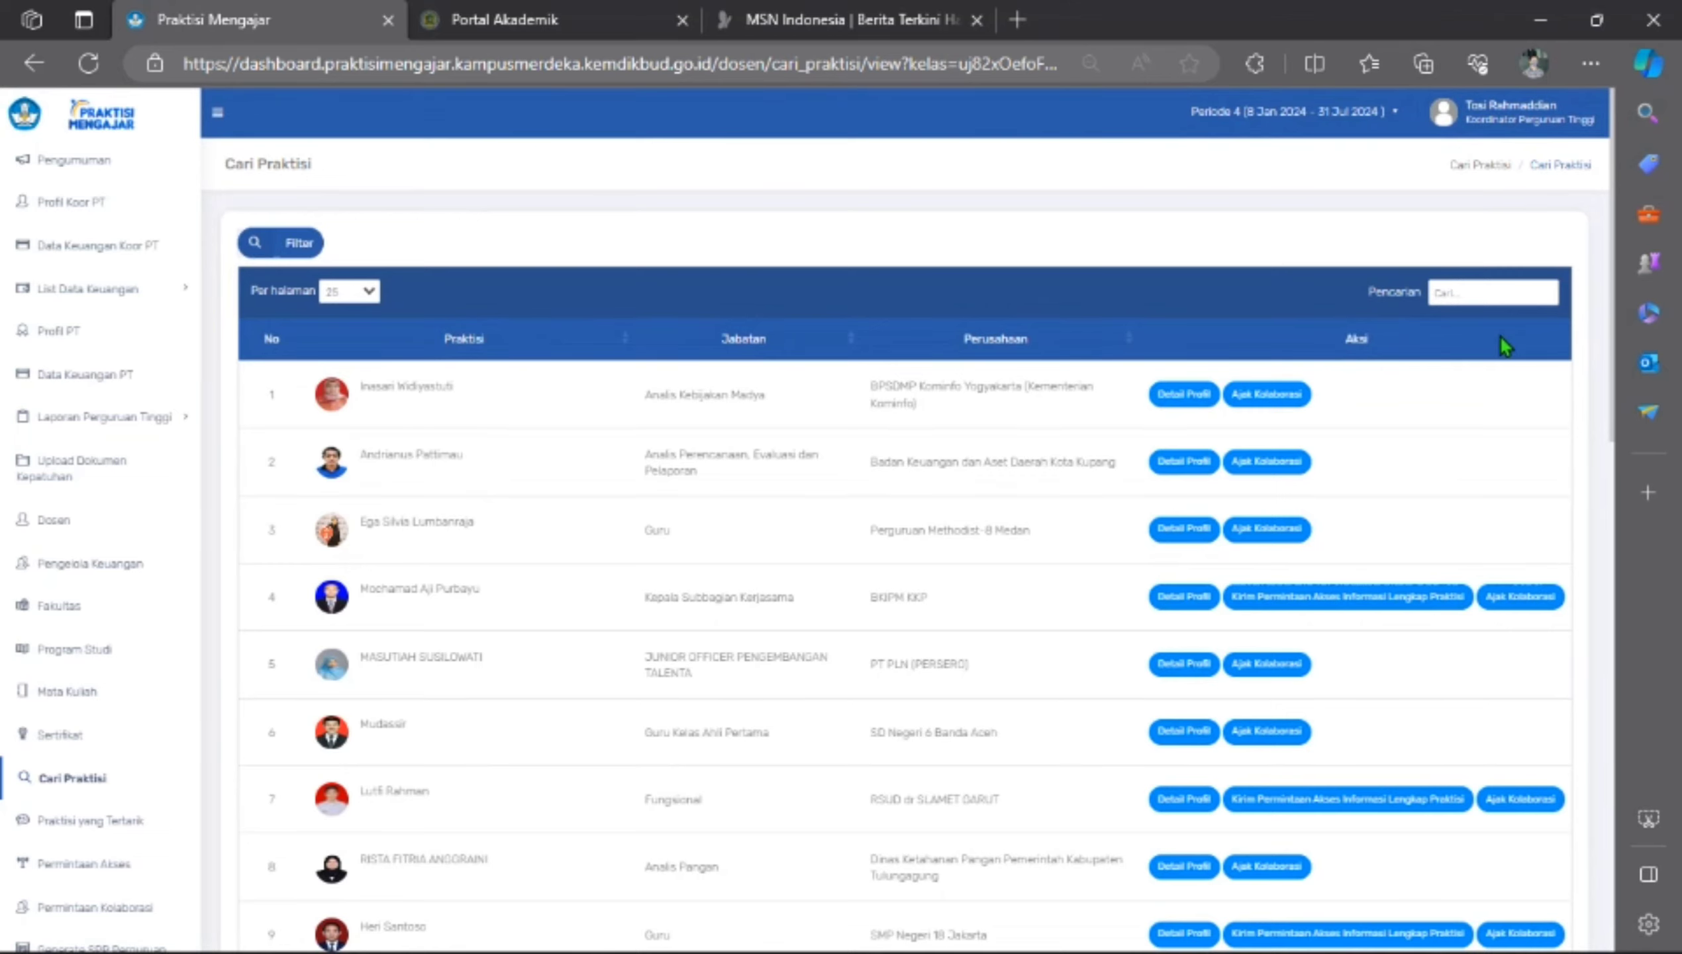
{"action": "type", "text": "u"}
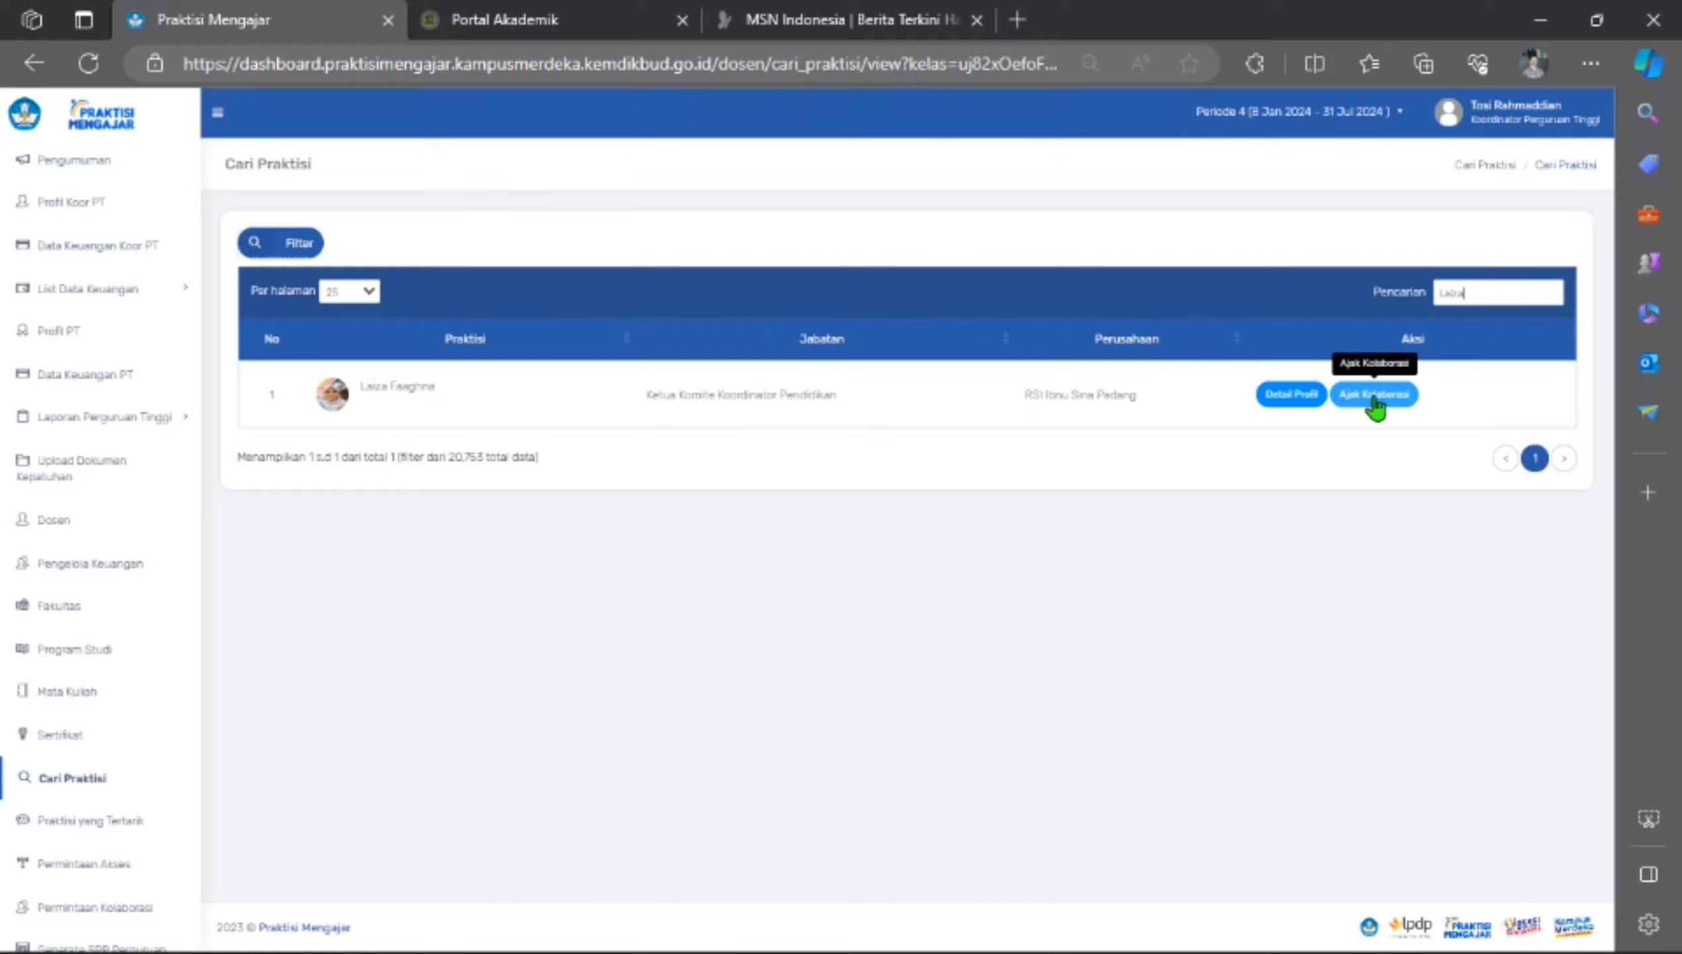
Send the found practitioner a collaboration invitation for the course Manajemen Risiko Rumah Sakit and the class Manj Risiko RS.
{"action": "left_click", "coordinate": [1374, 399]}
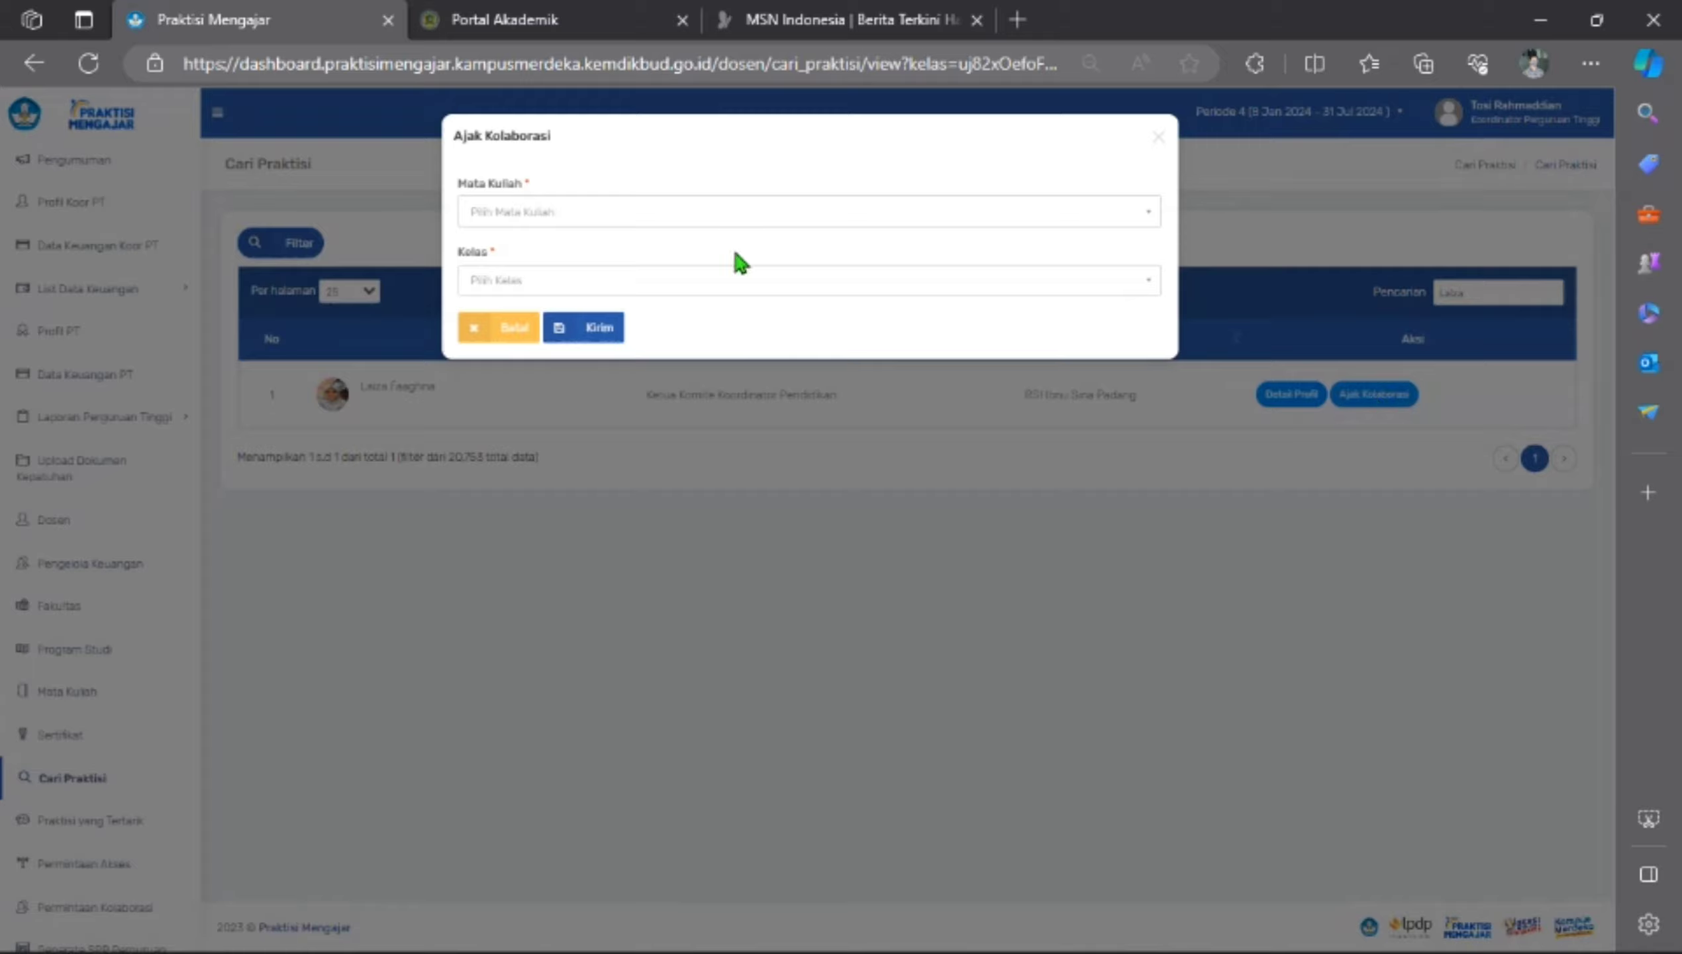
{"action": "left_click", "coordinate": [697, 214]}
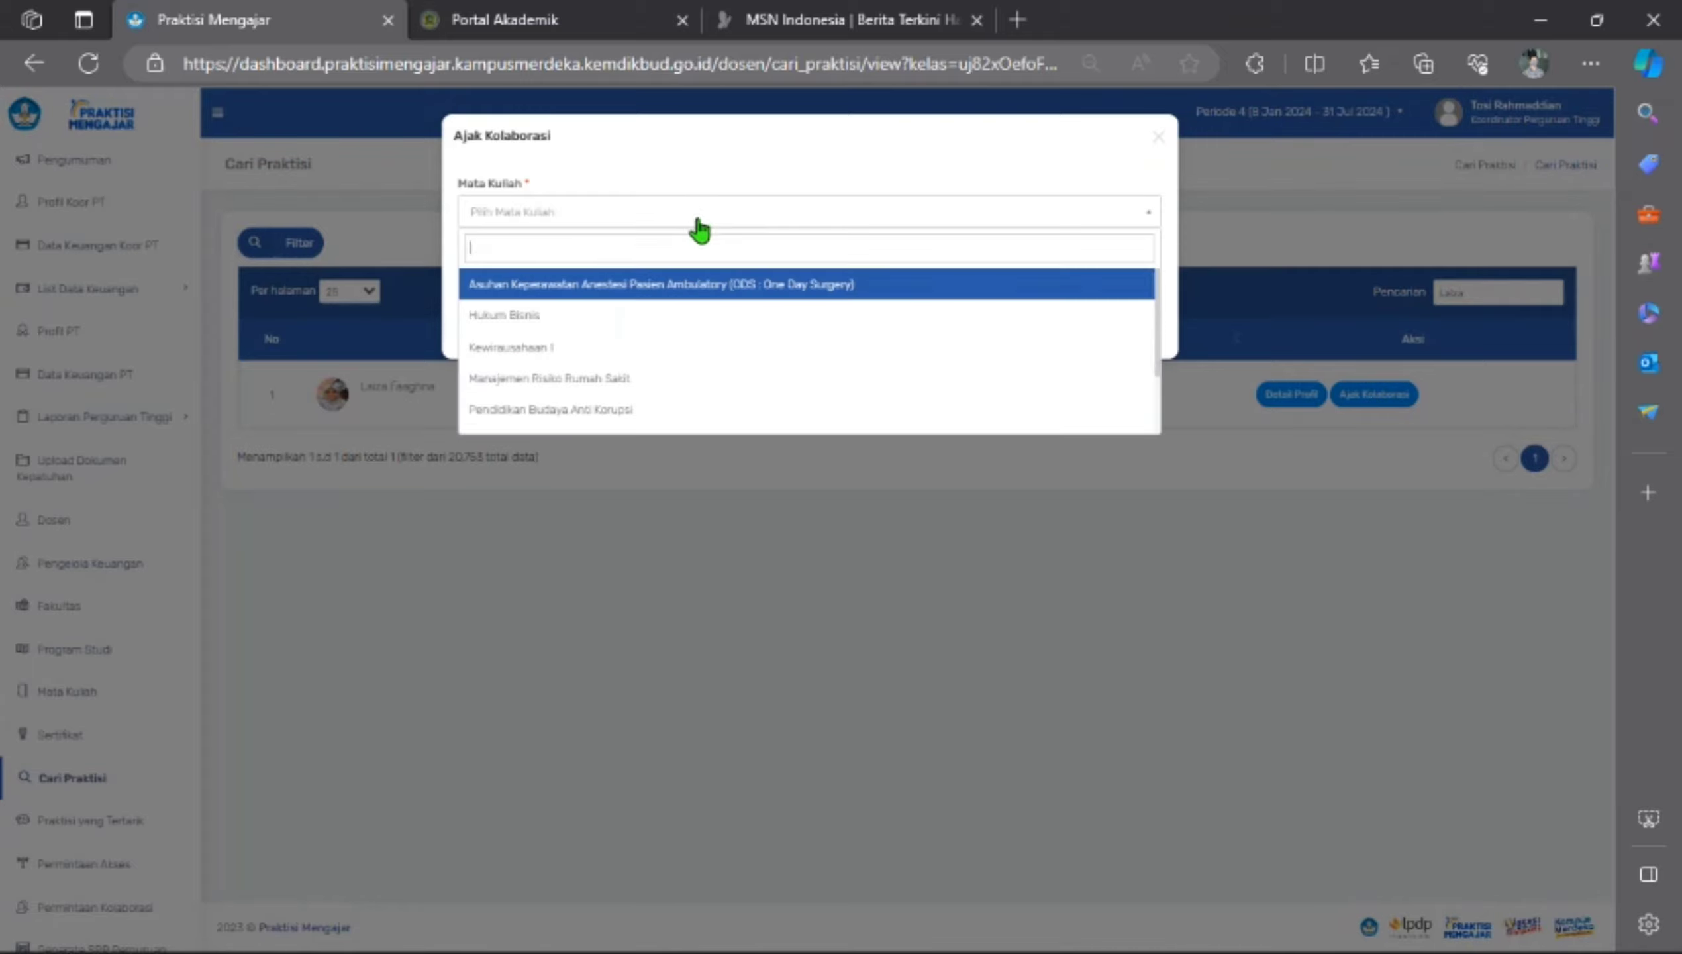
{"action": "left_click", "coordinate": [623, 379]}
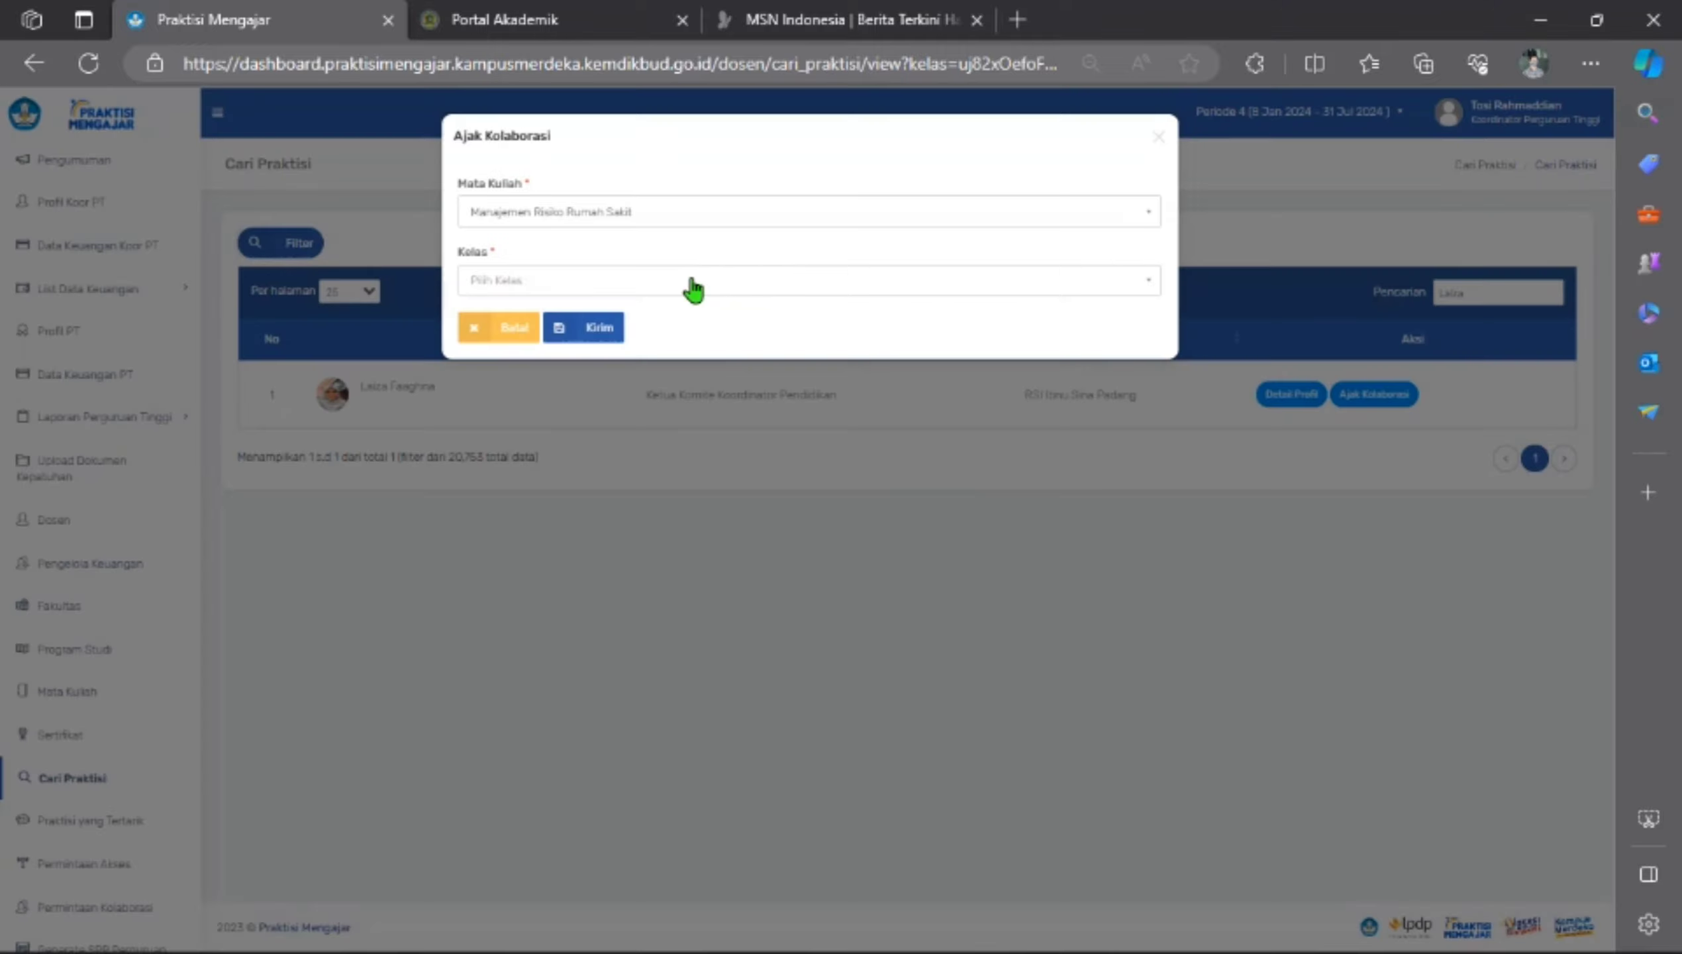
{"action": "left_click", "coordinate": [735, 286]}
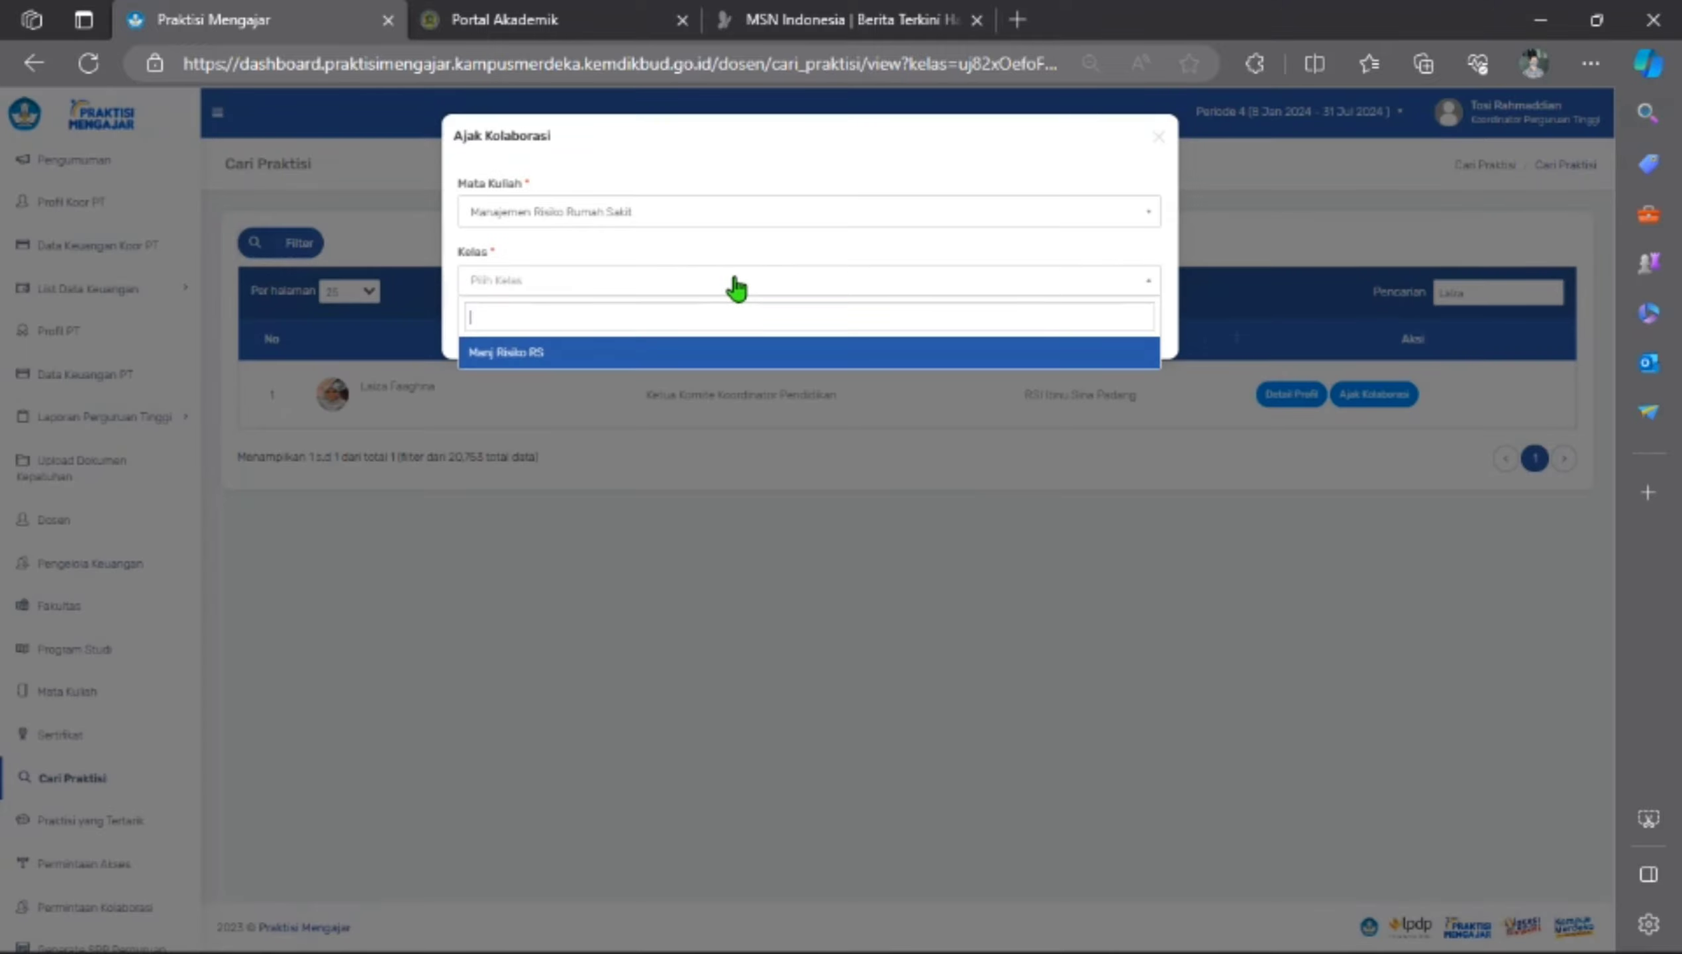
{"action": "left_click", "coordinate": [653, 366]}
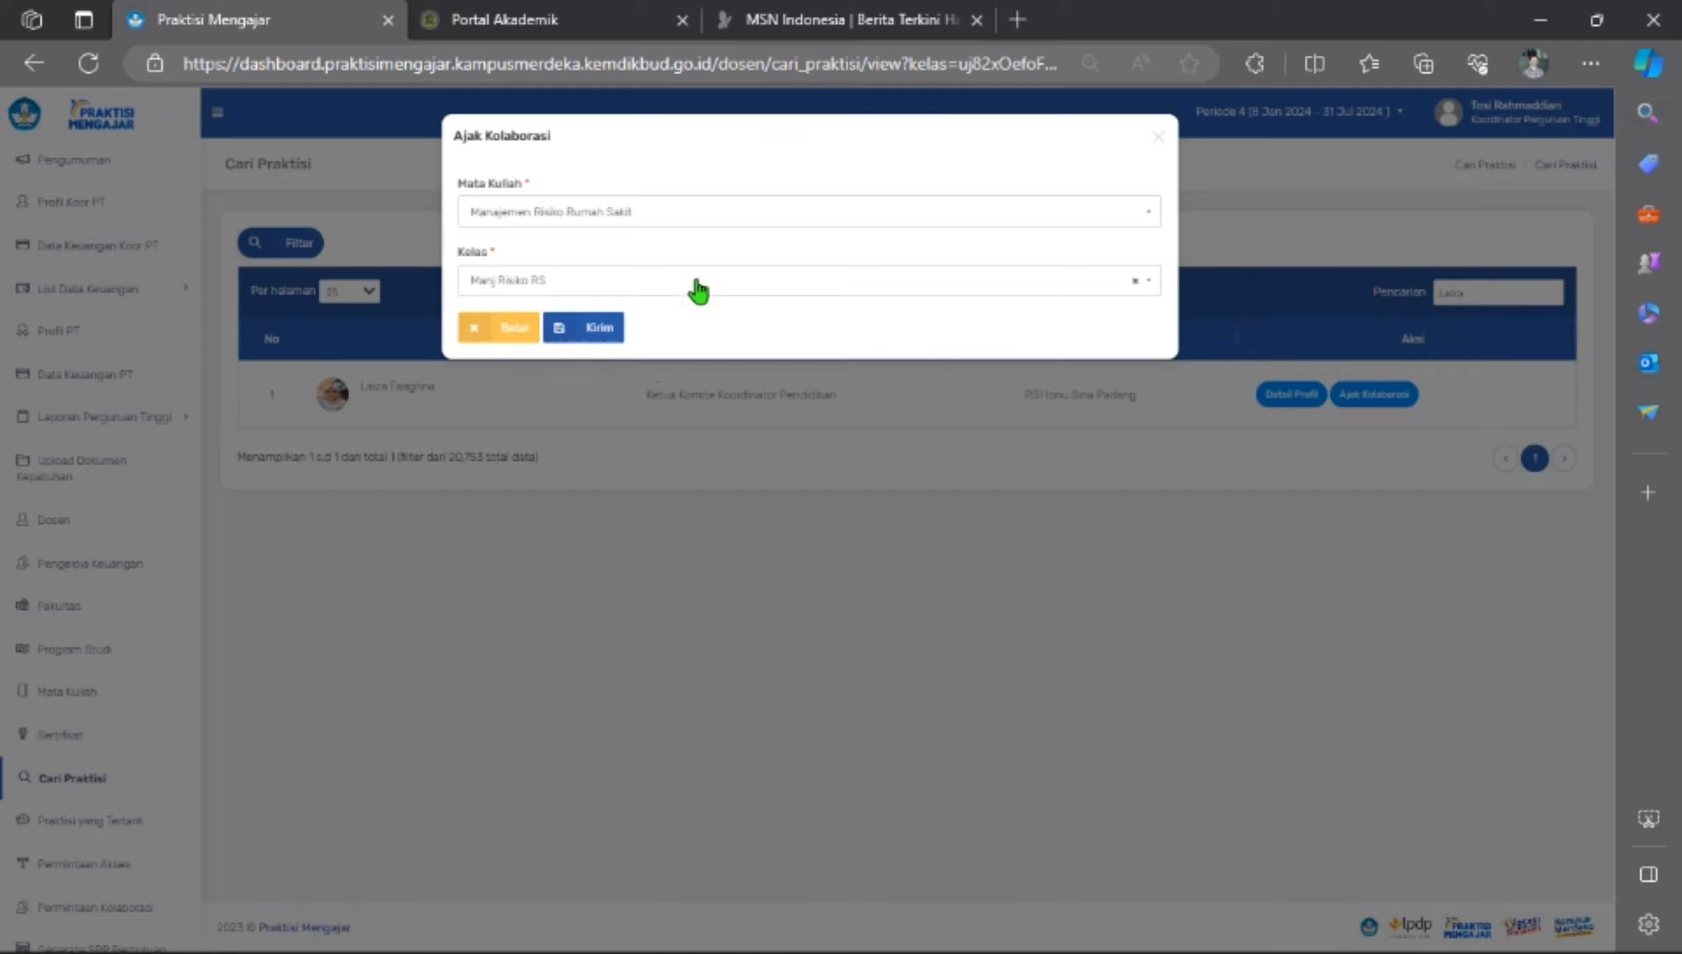
{"action": "left_click", "coordinate": [612, 334]}
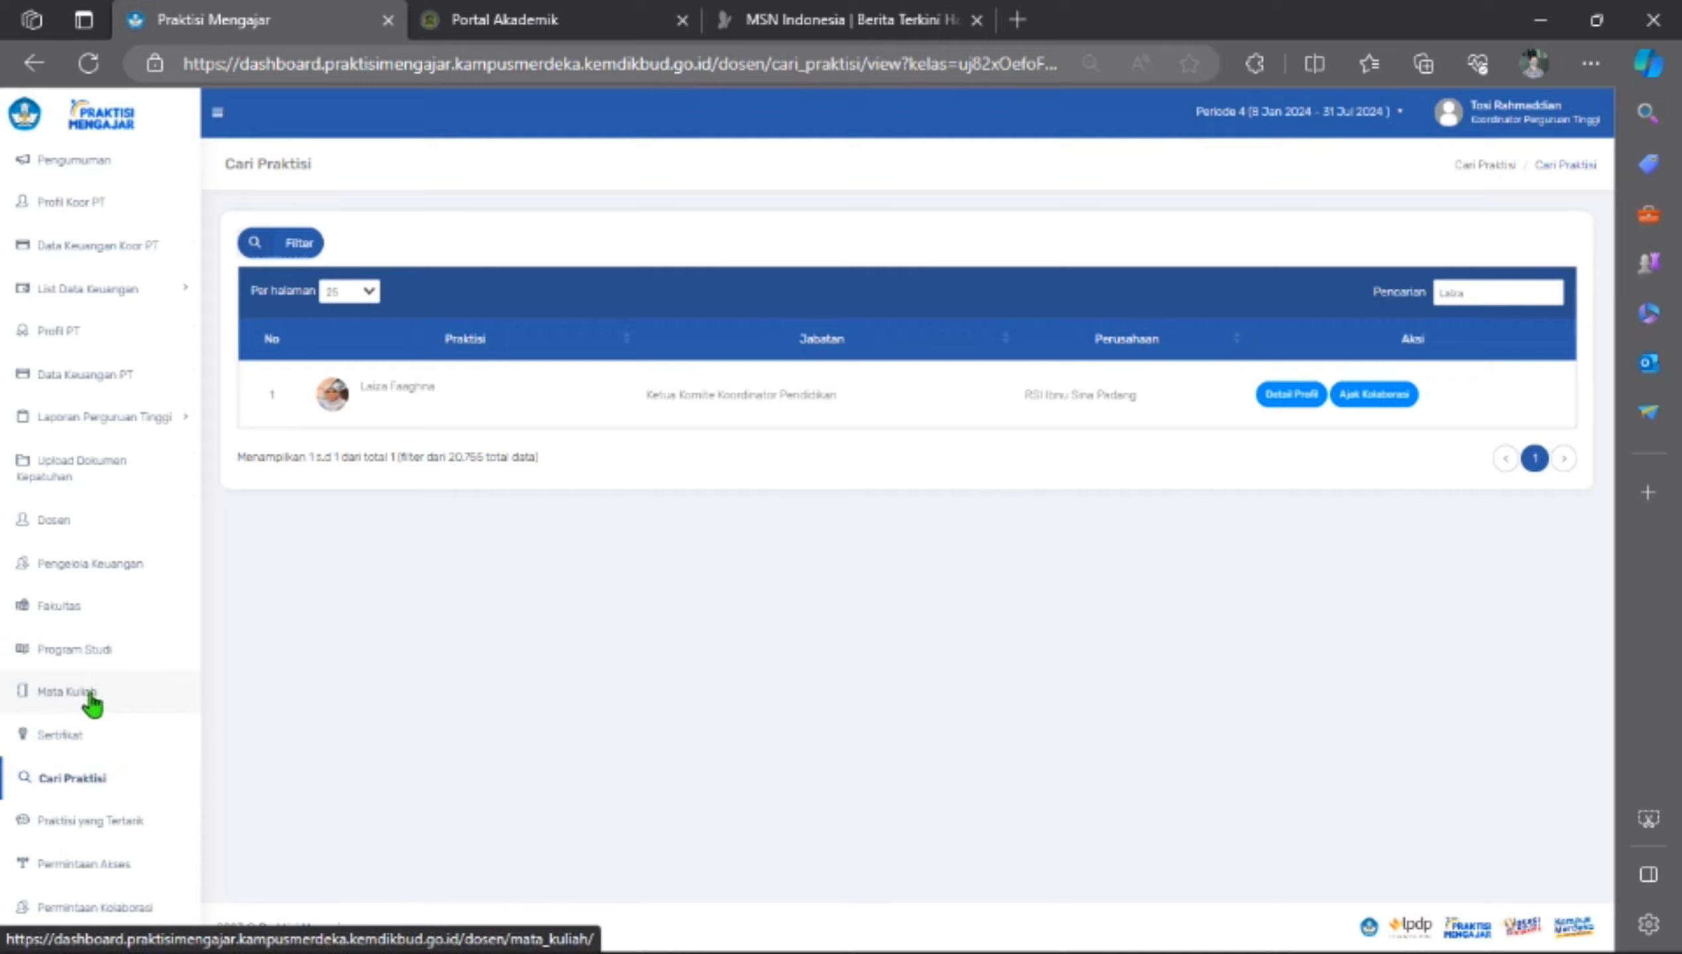
Open the practitioner data of the Manj Risiko RS class from the Mata Kuliah list to check the invitation's status.
{"action": "left_click", "coordinate": [69, 692]}
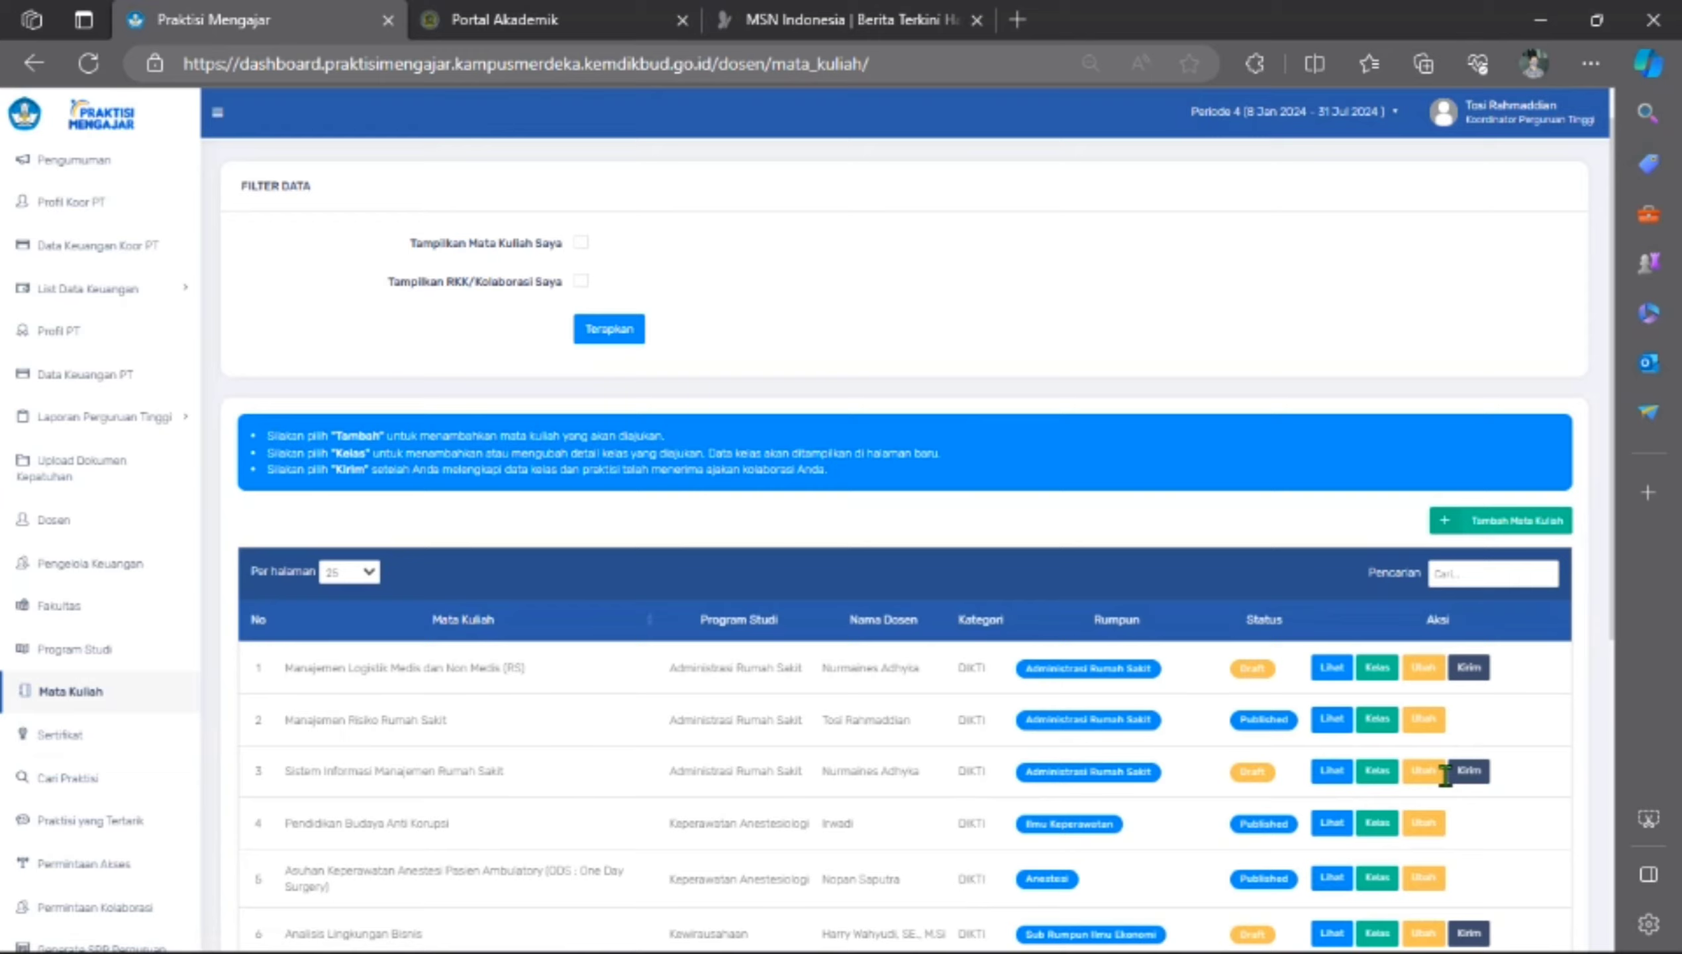
{"action": "left_click", "coordinate": [1380, 720]}
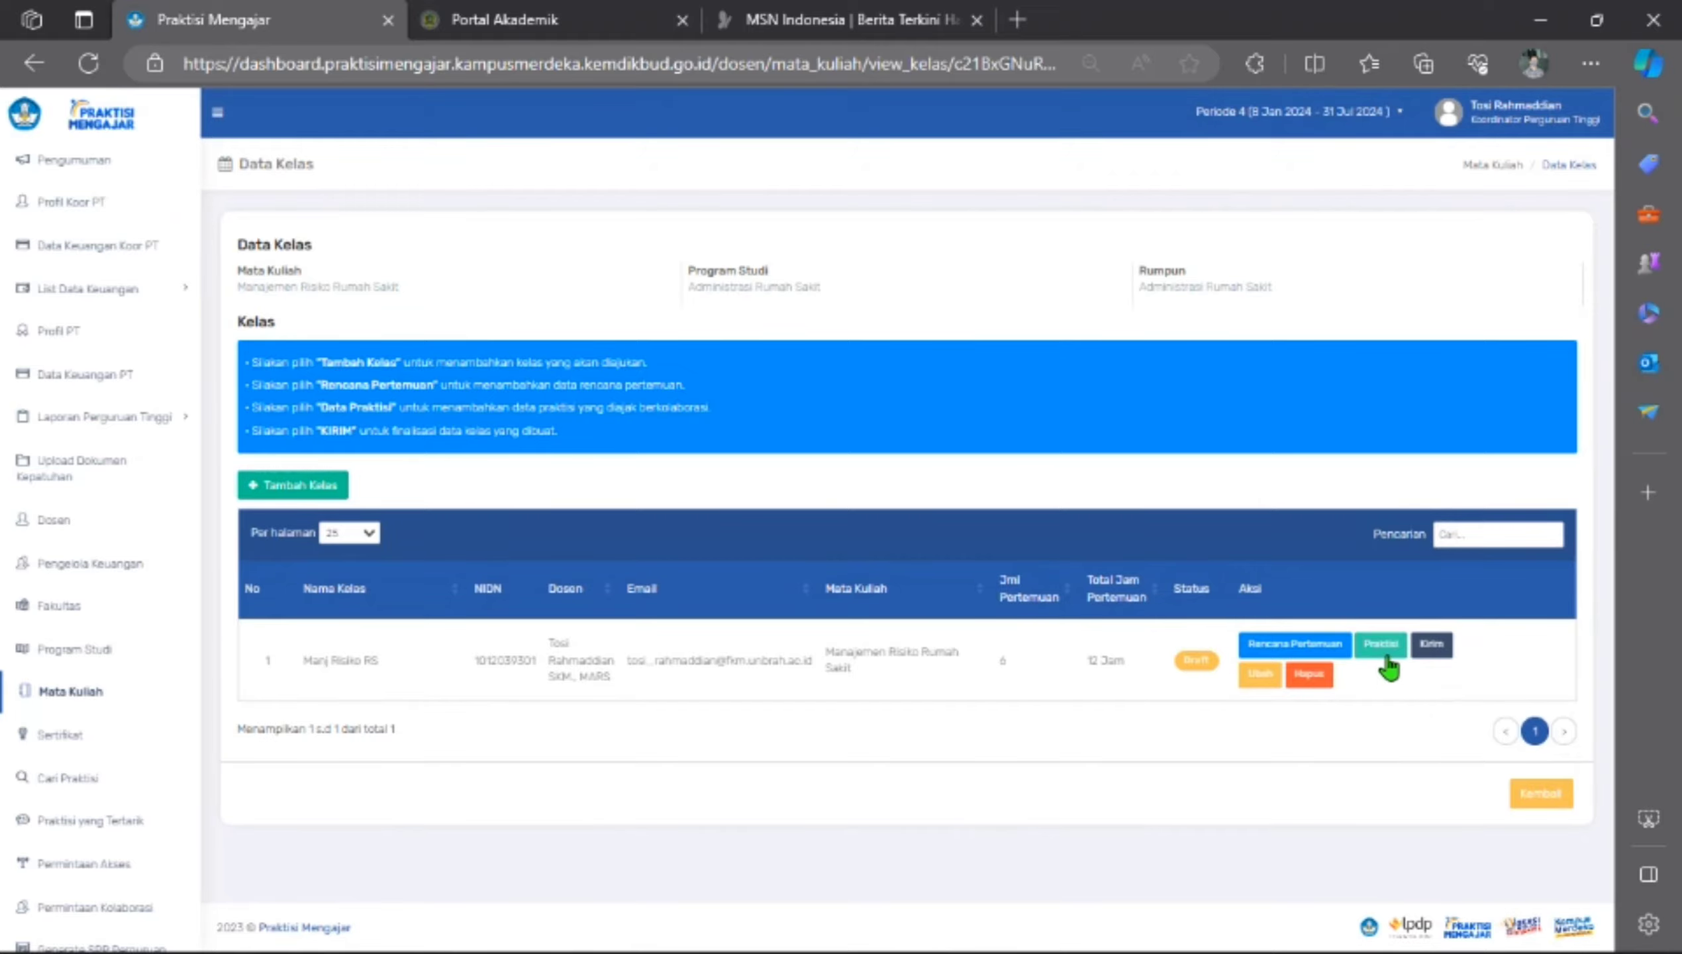
{"action": "left_click", "coordinate": [1386, 645]}
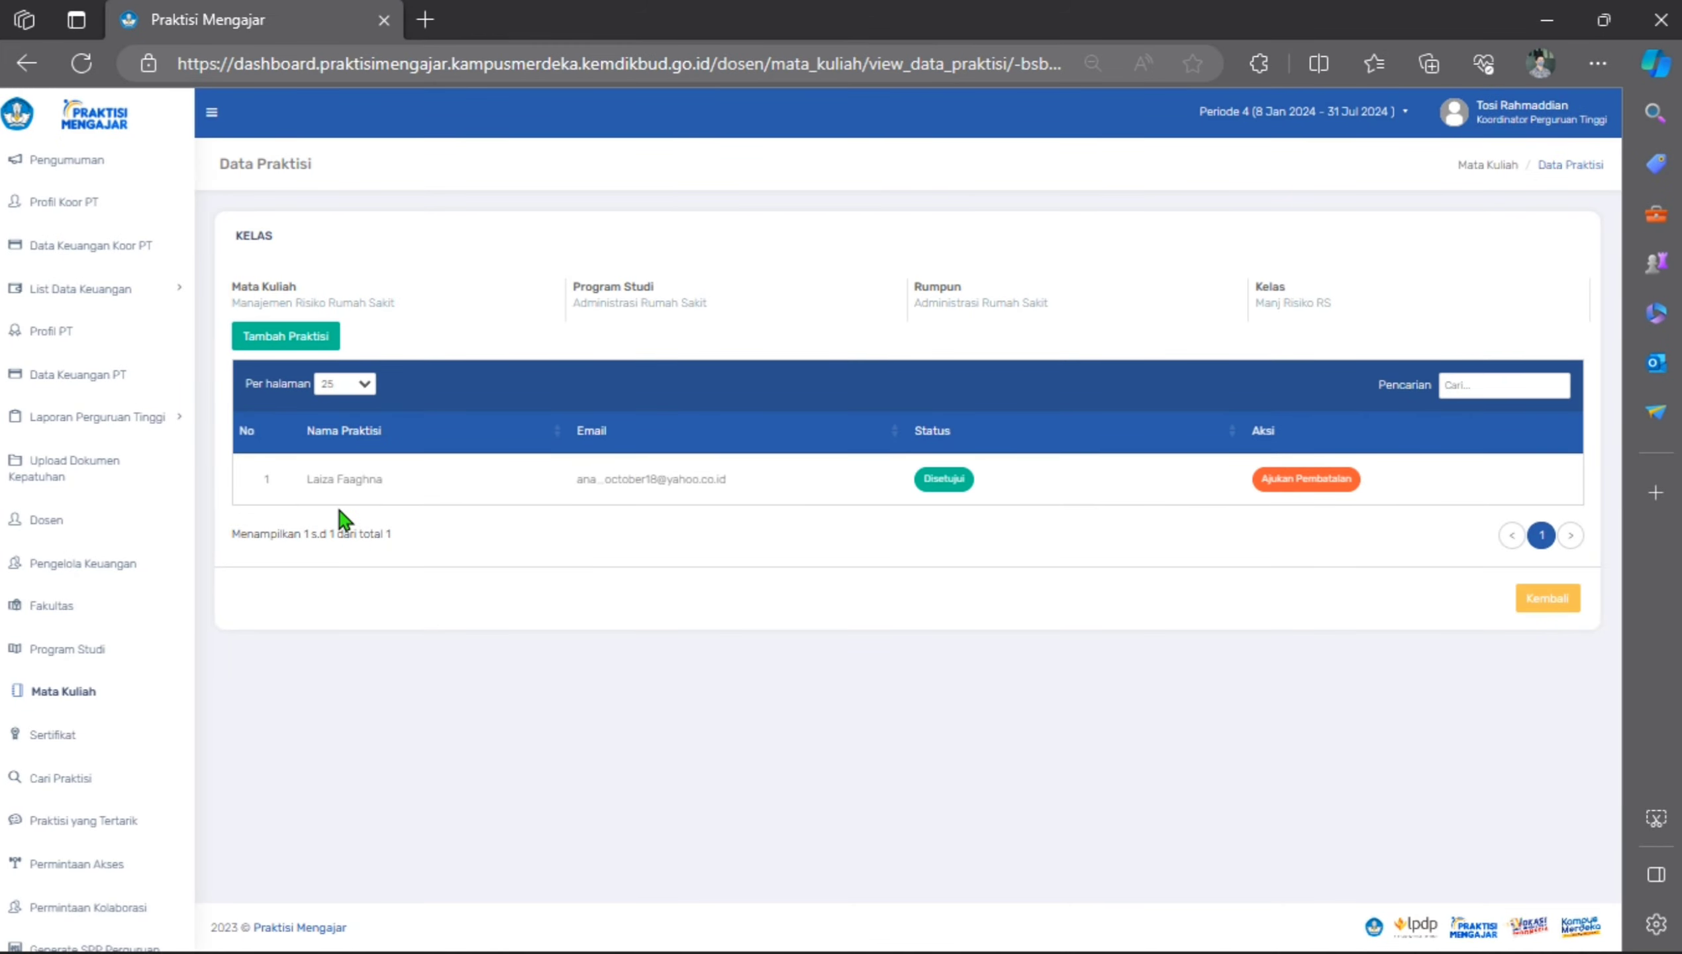
Return to the classes of Manajemen Risiko Rumah Sakit, submit the Manj Risiko RS class, and confirm its publication.
{"action": "left_click", "coordinate": [65, 695]}
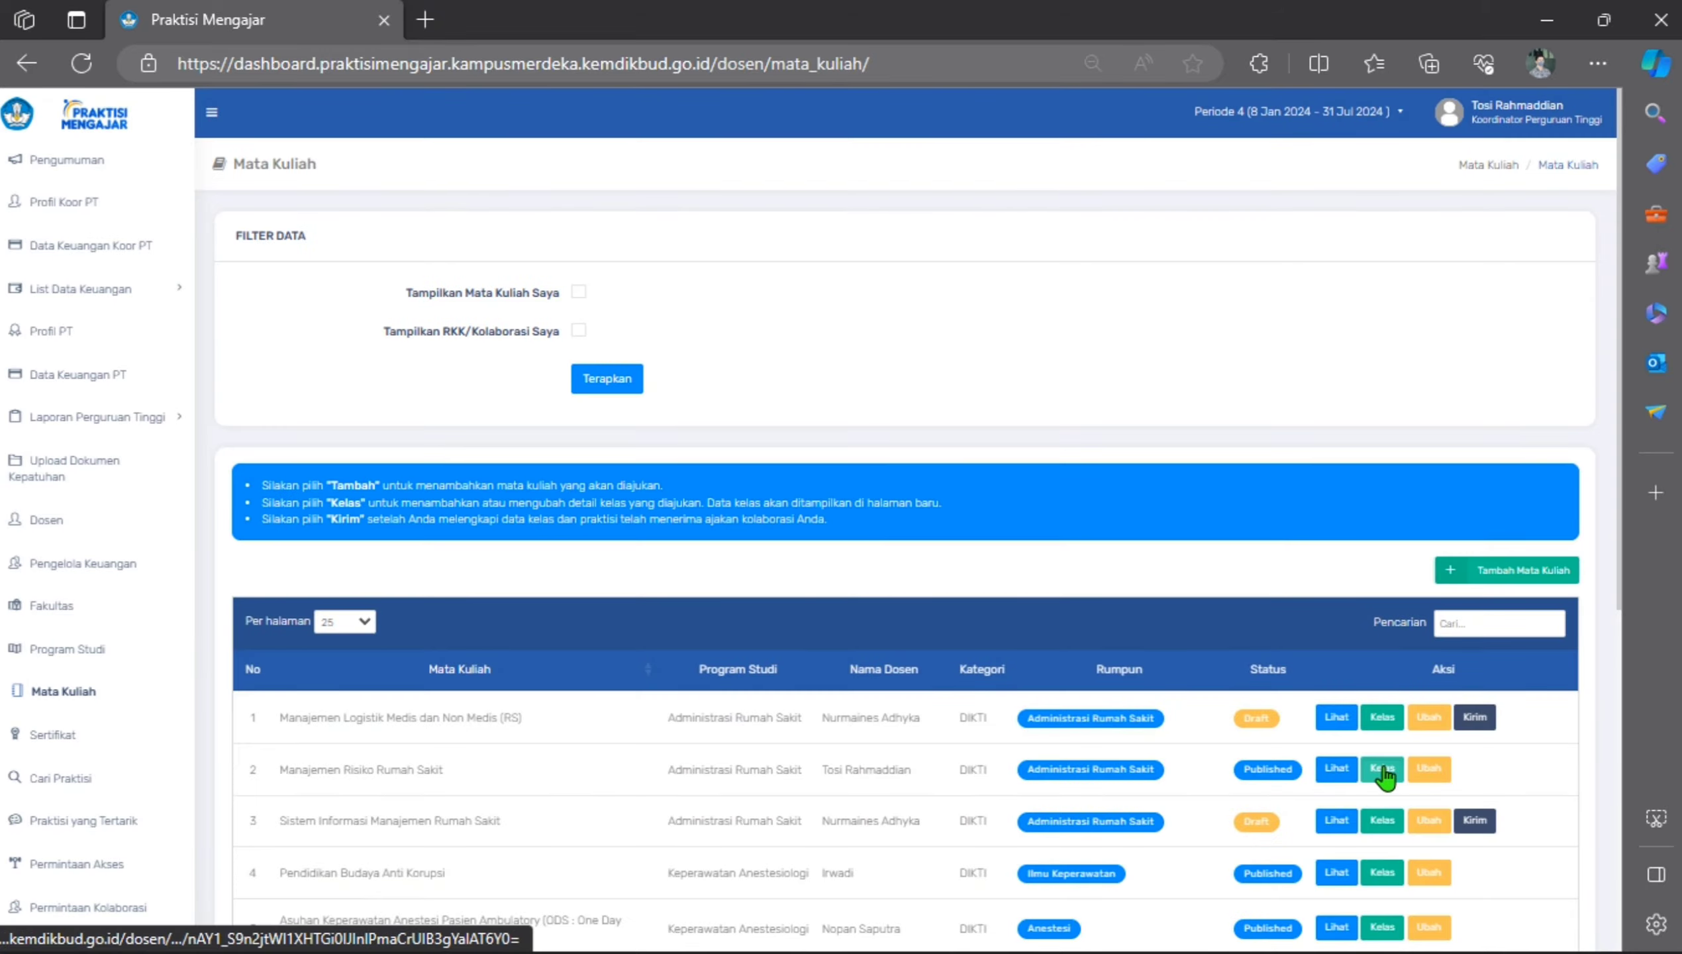
{"action": "left_click", "coordinate": [1382, 769]}
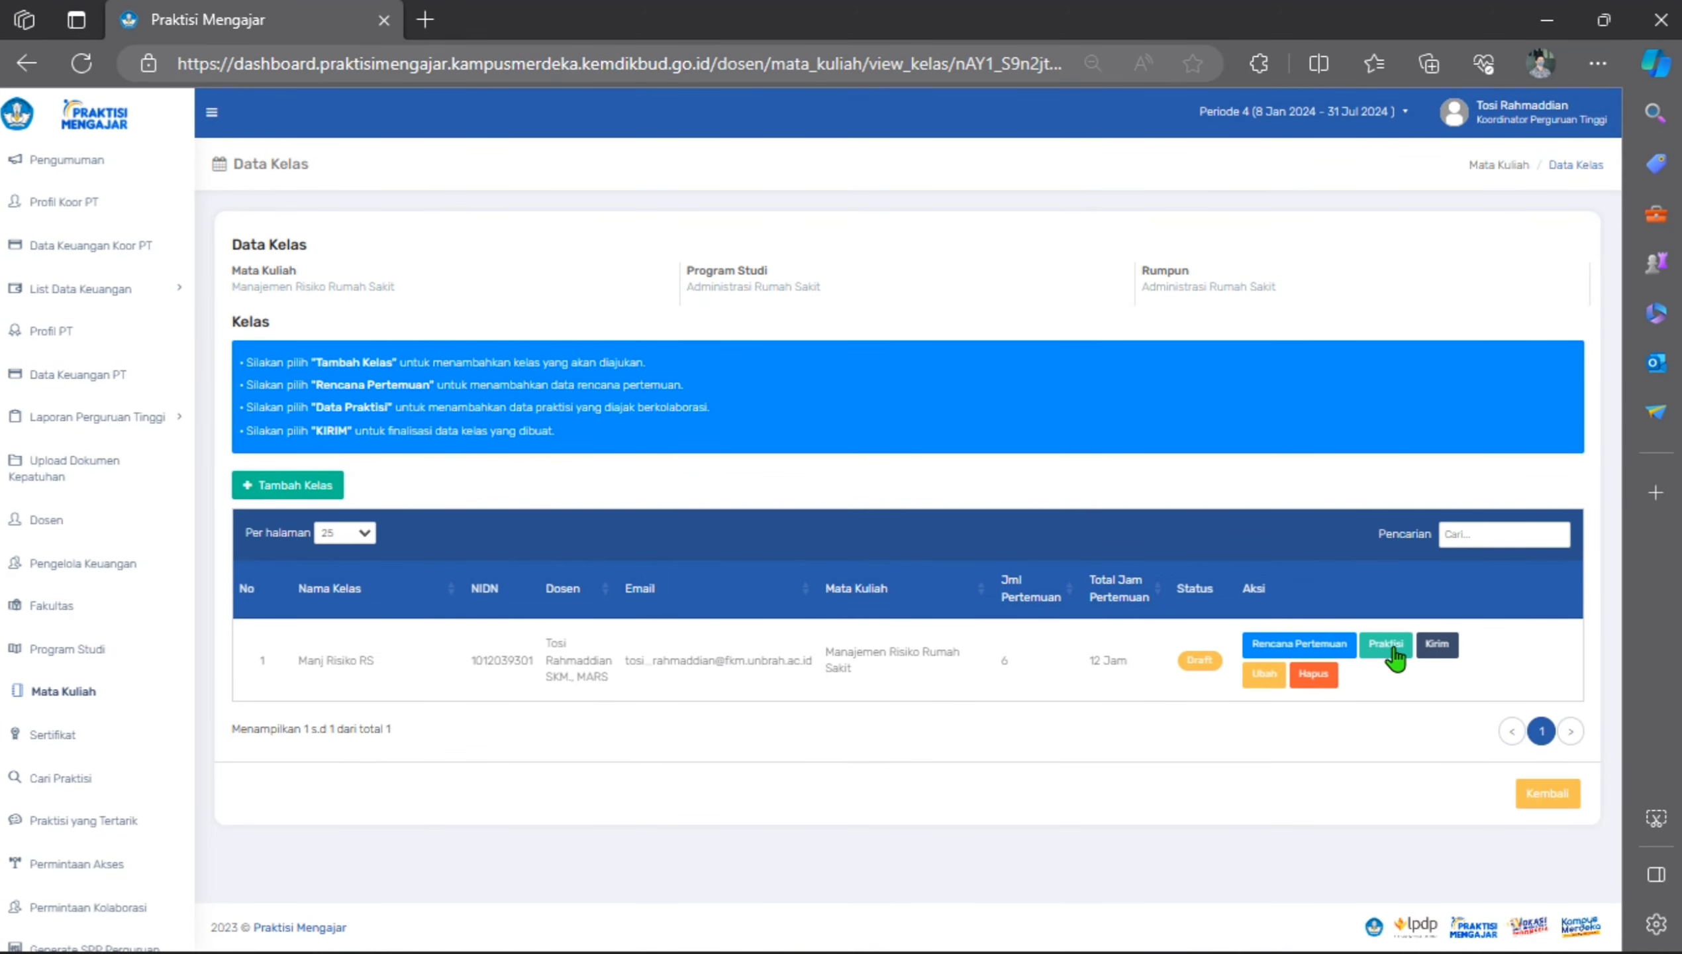
{"action": "left_click", "coordinate": [1440, 646]}
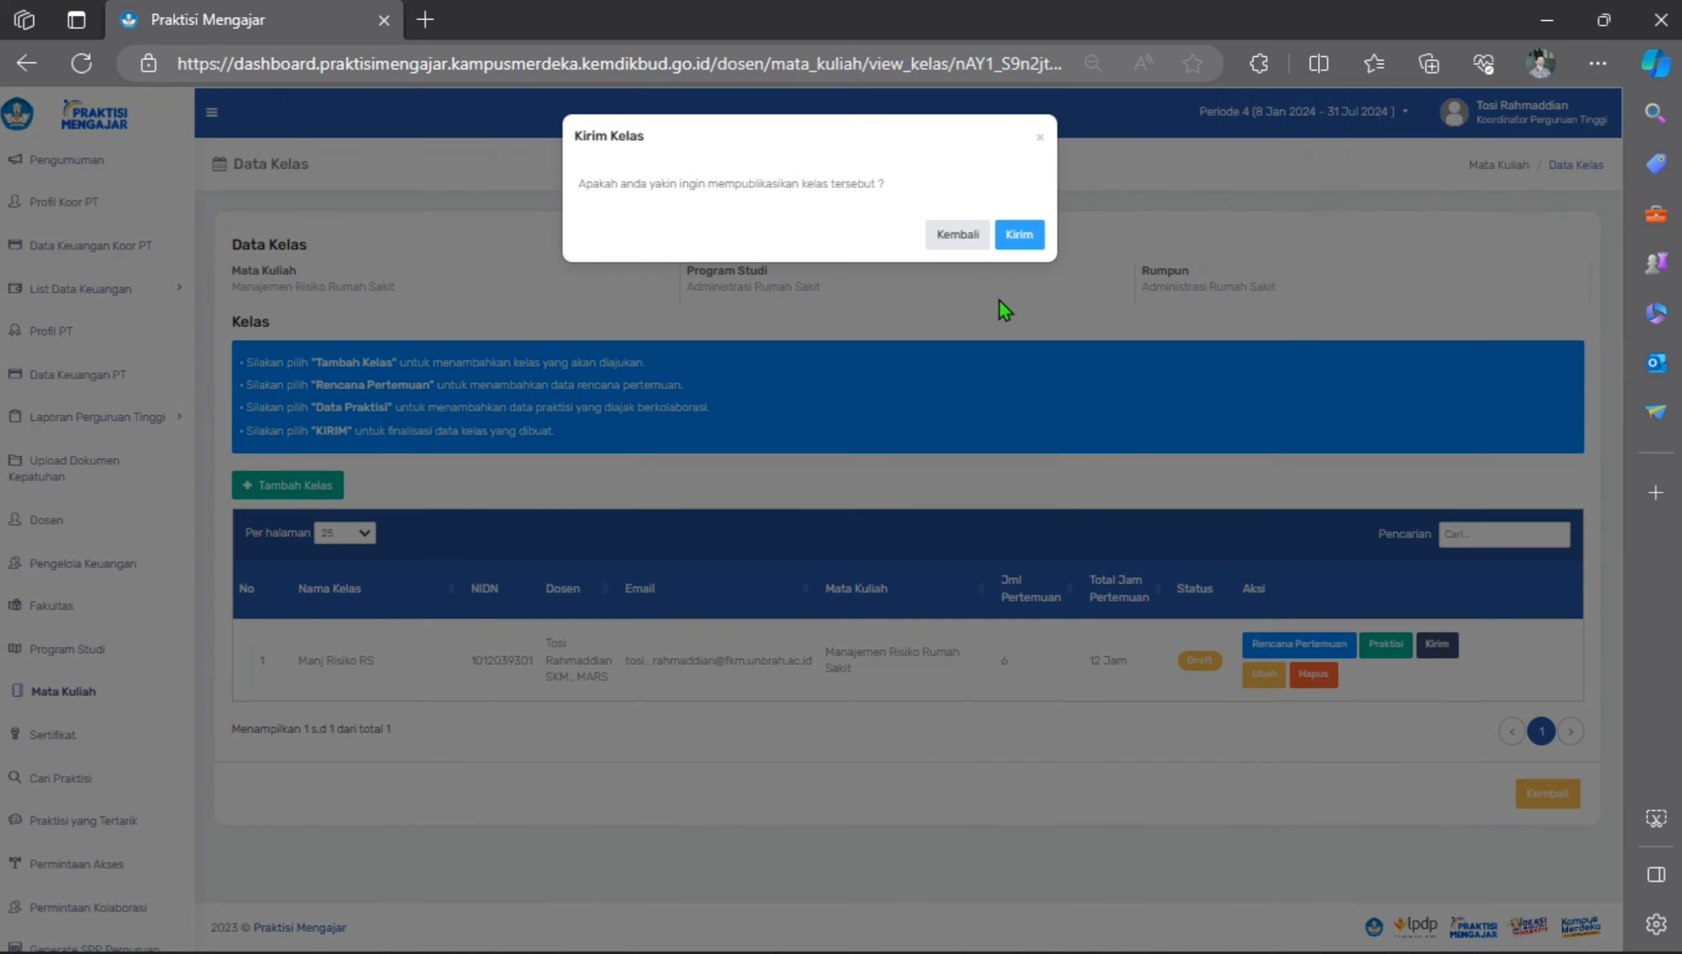
{"action": "left_click", "coordinate": [1016, 234]}
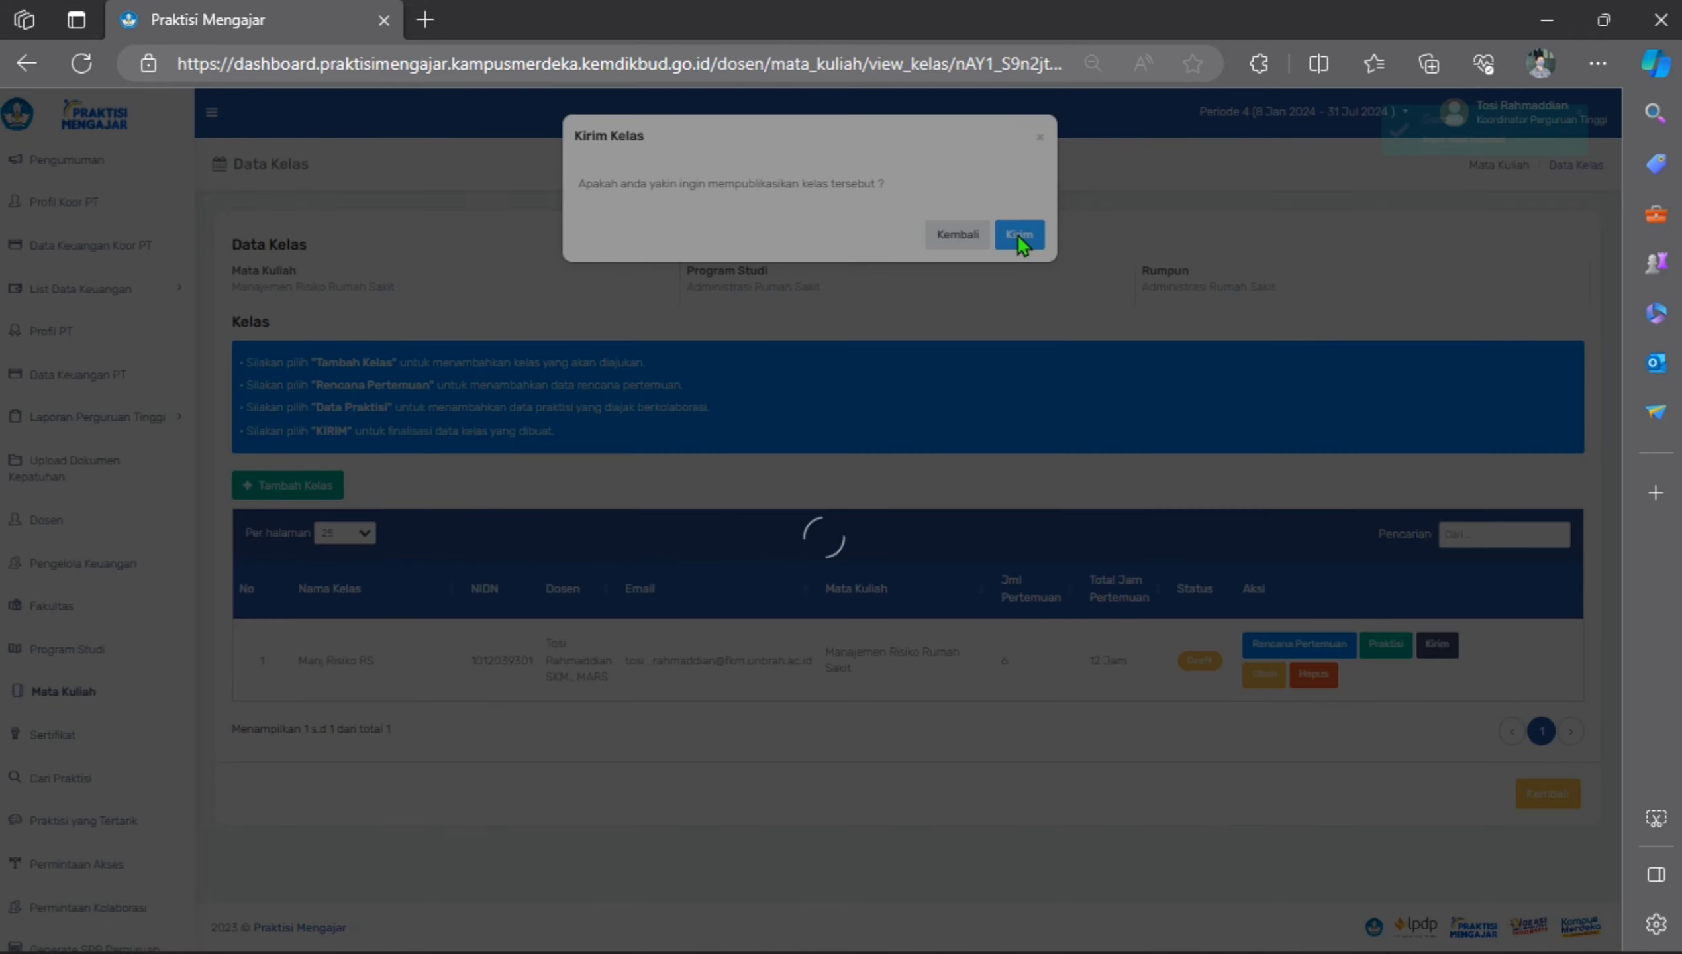